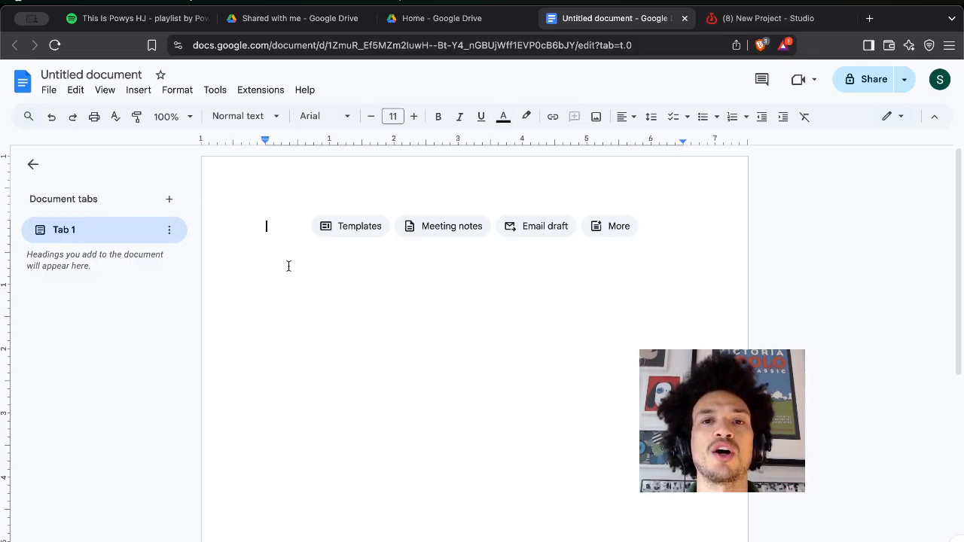
Retitle the blank Google Doc from 'Untitled document' to 'SCA lyrics'.
click(89, 73)
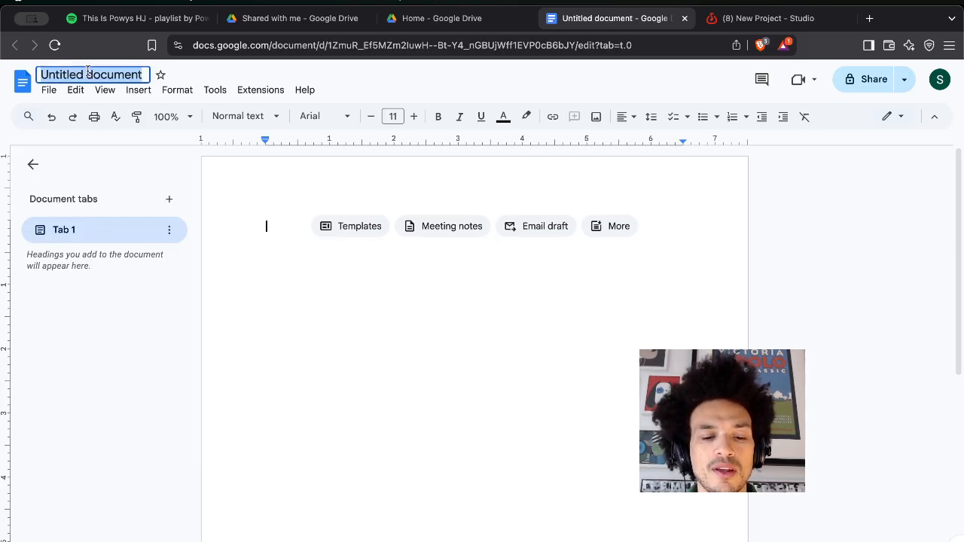
text(S)
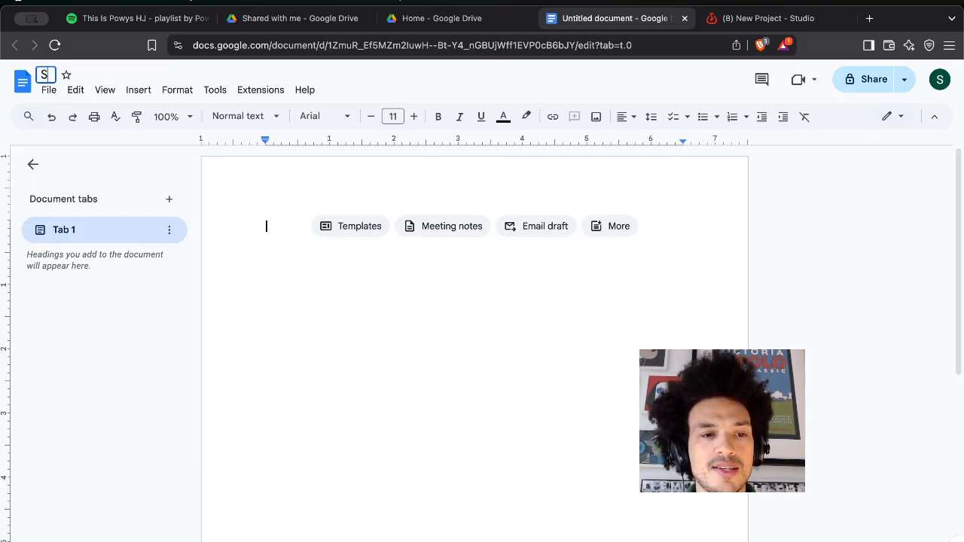
text(CA lyrics)
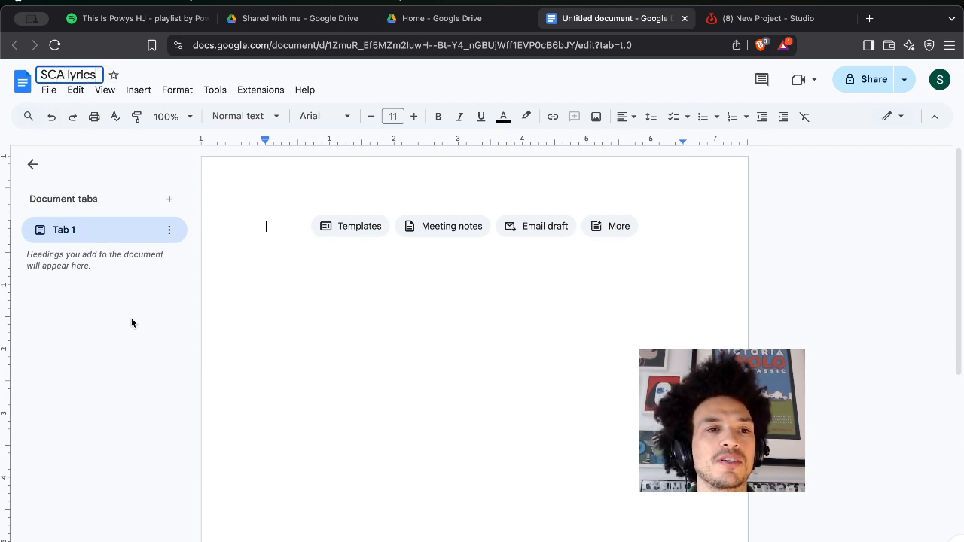
key(Return)
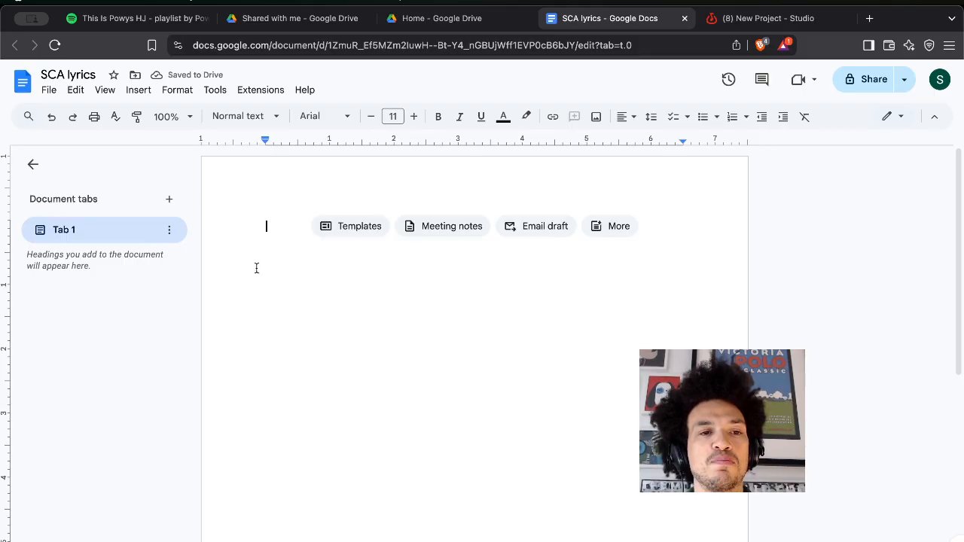
click(48, 90)
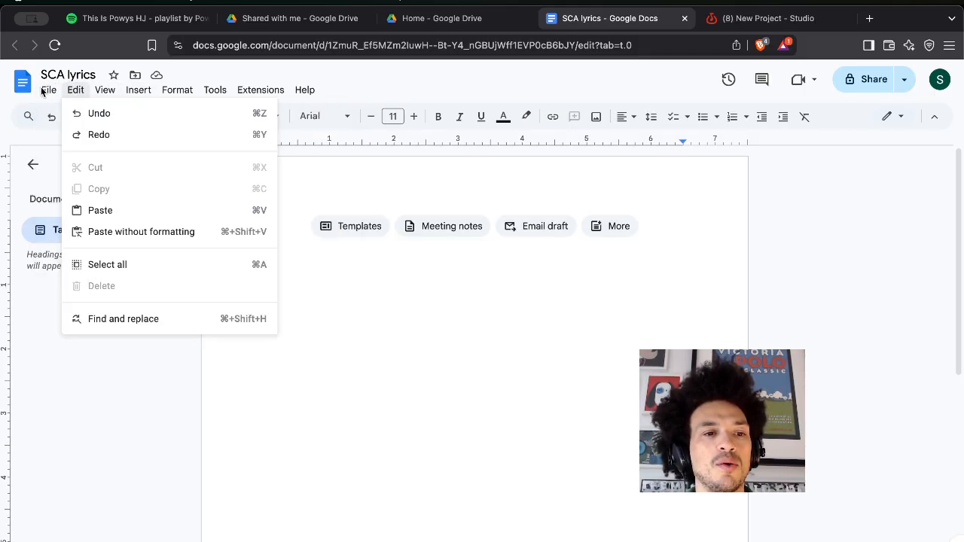
Apply a black page colour to the SCA lyrics document through Page setup.
mouse_move(43, 90)
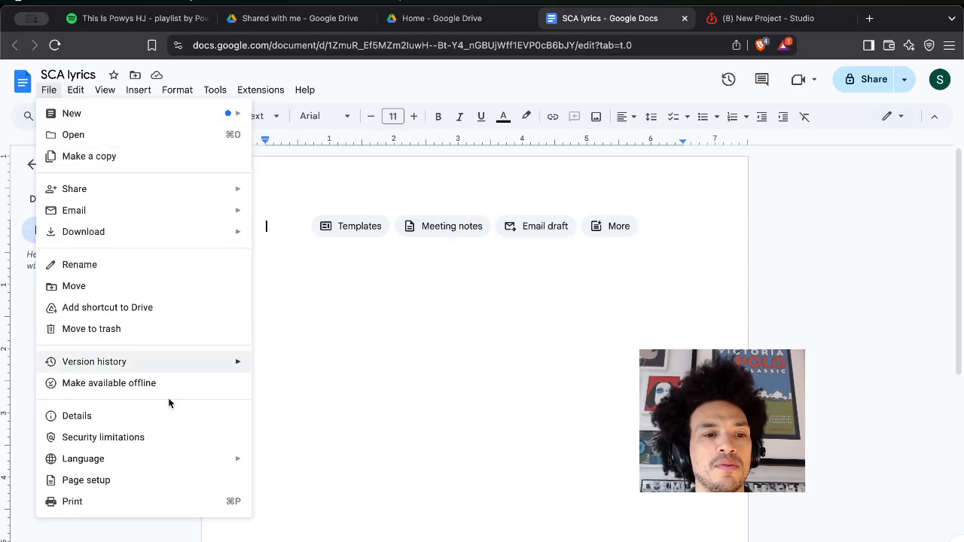
click(160, 486)
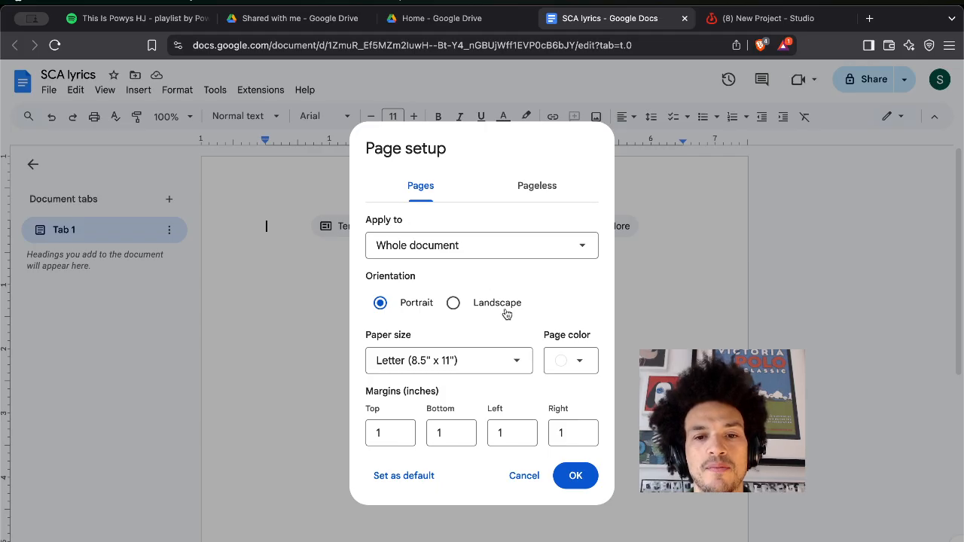
click(580, 363)
click(577, 363)
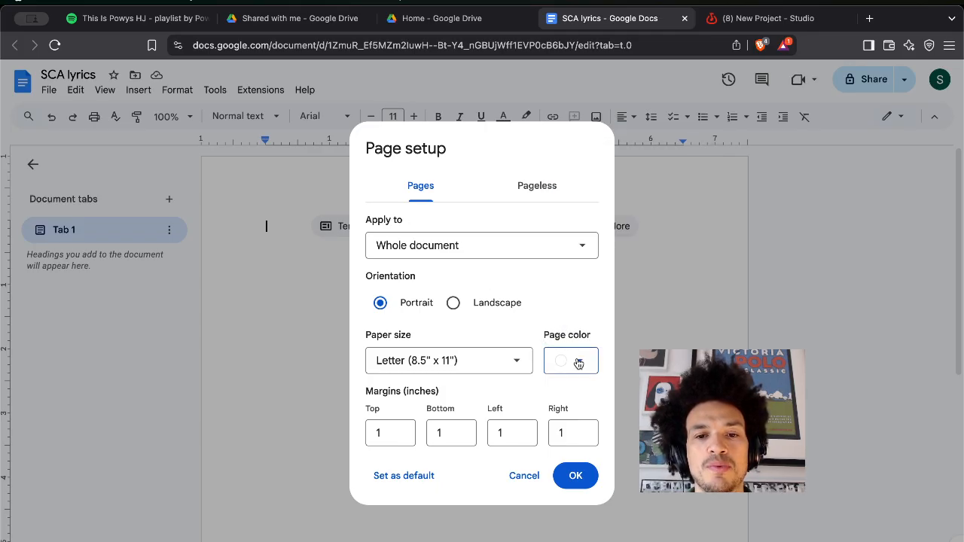
click(578, 363)
click(558, 177)
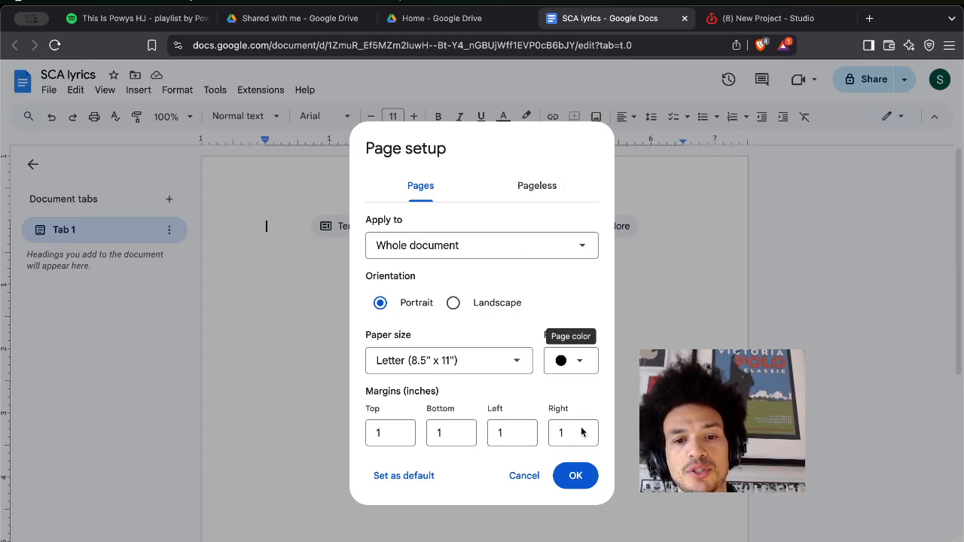
click(575, 475)
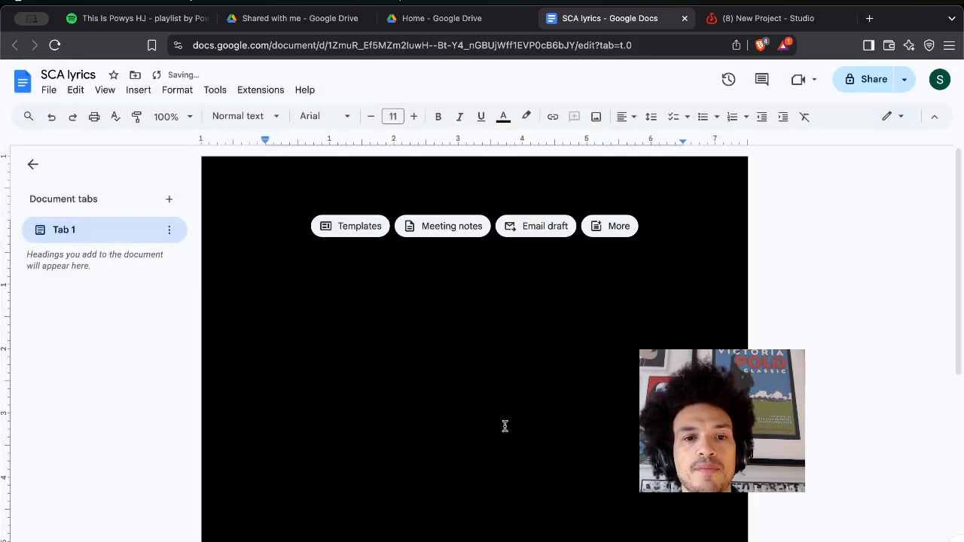
scroll(504, 426, down, 5)
scroll(502, 423, up, 3)
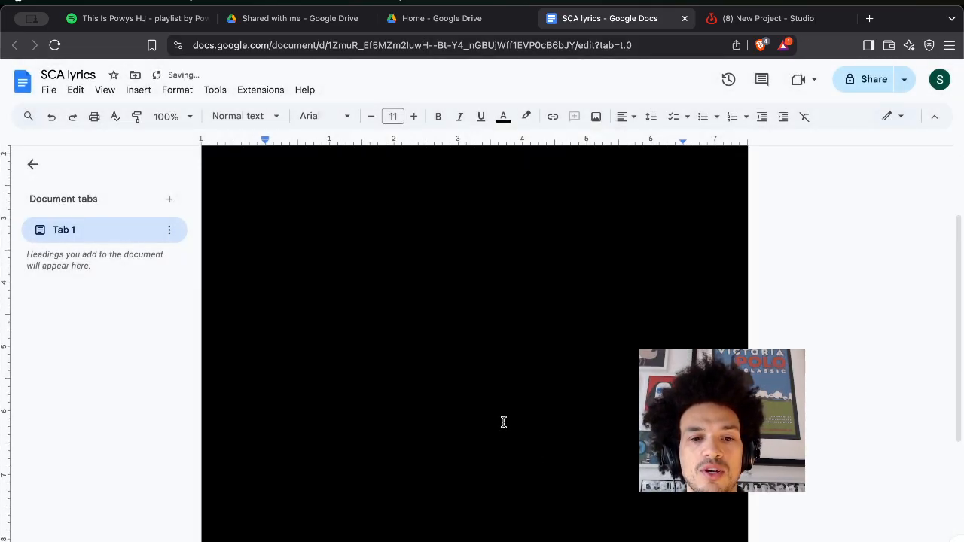
scroll(501, 454, down, 3)
scroll(490, 492, up, 3)
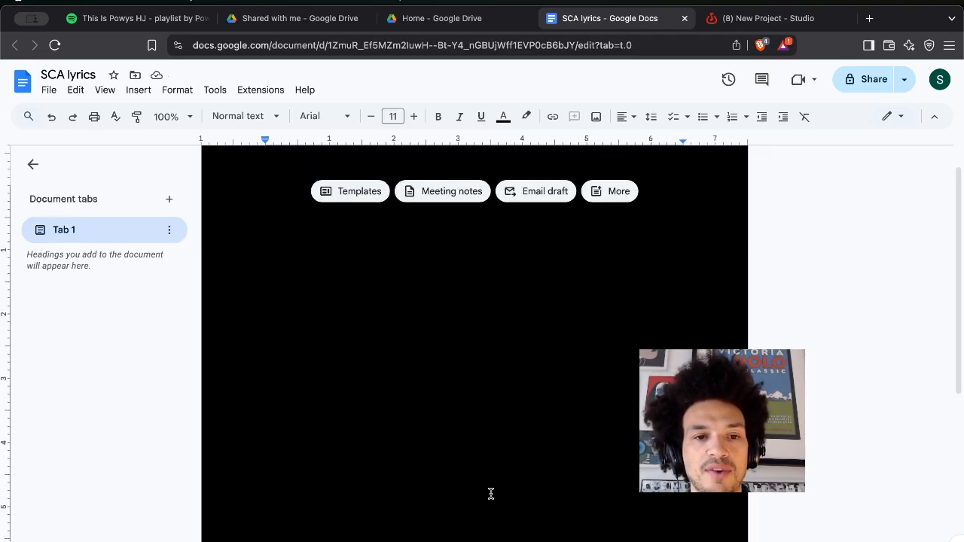
Switch the text colour to green and type two lines of YAY.
click(503, 126)
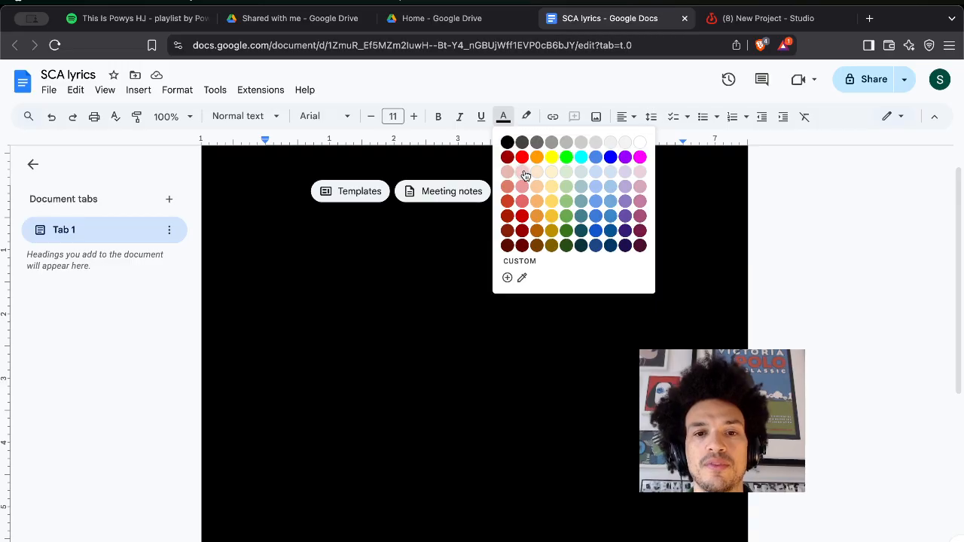
click(566, 156)
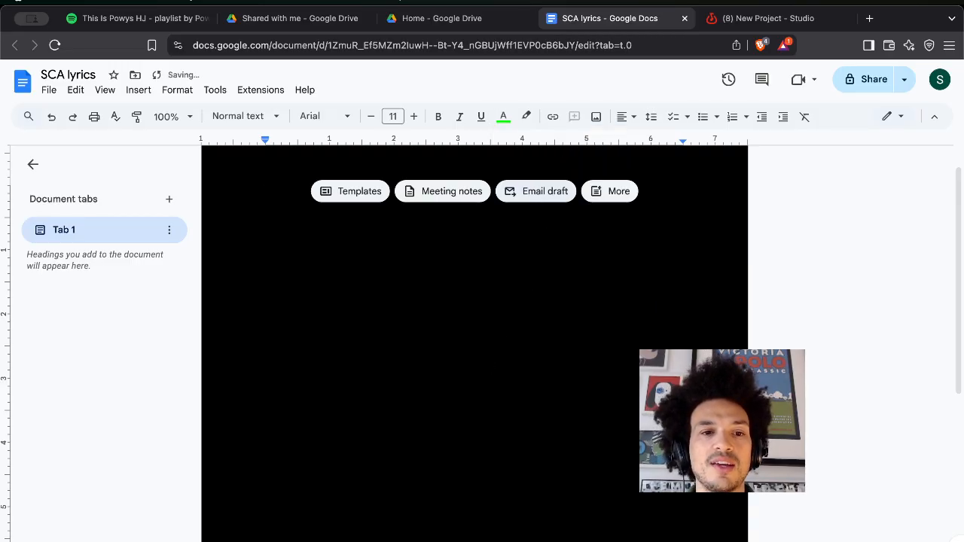
text(YAY)
key(Return)
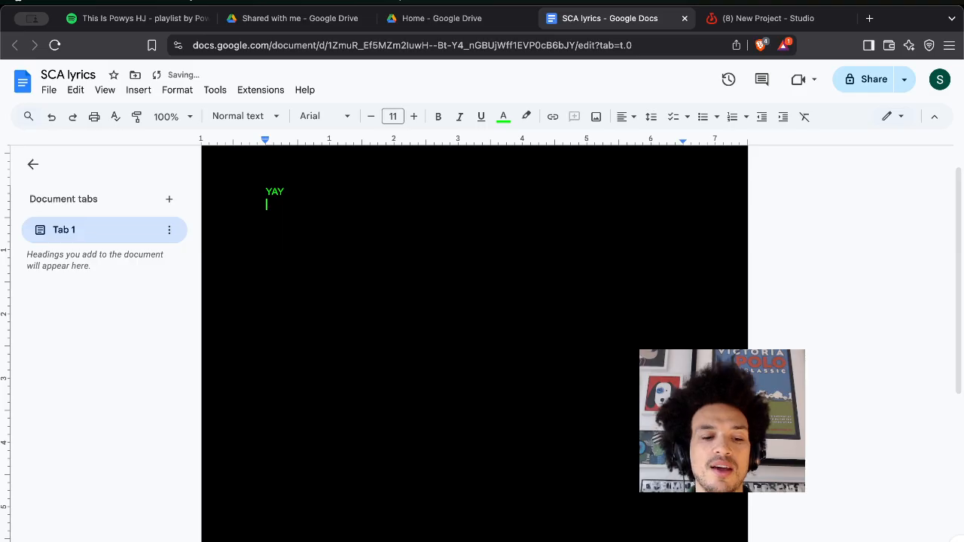
text(YAY)
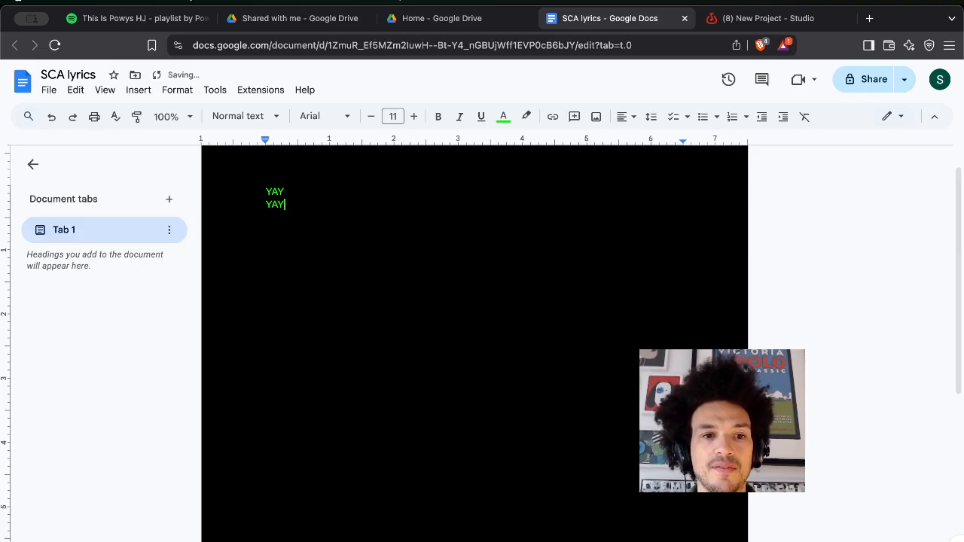
Copy and paste the YAY lines repeatedly until they spill onto a second page.
key(super+a)
click(284, 204)
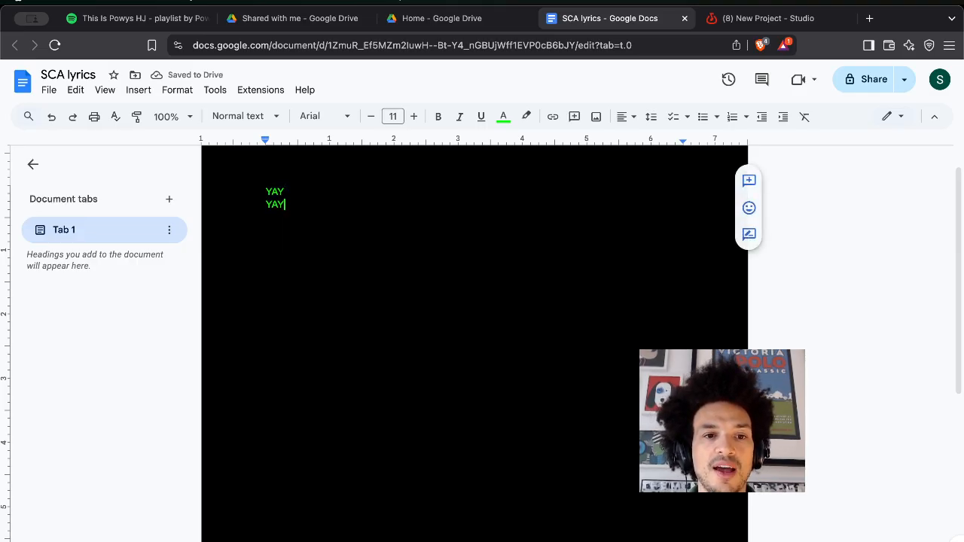
key(Return)
key(super+v)
key(super+v)
key(super+v)
key(super+v)
key(super+v)
key(super+v)
key(super+v)
key(super+v)
key(super+v)
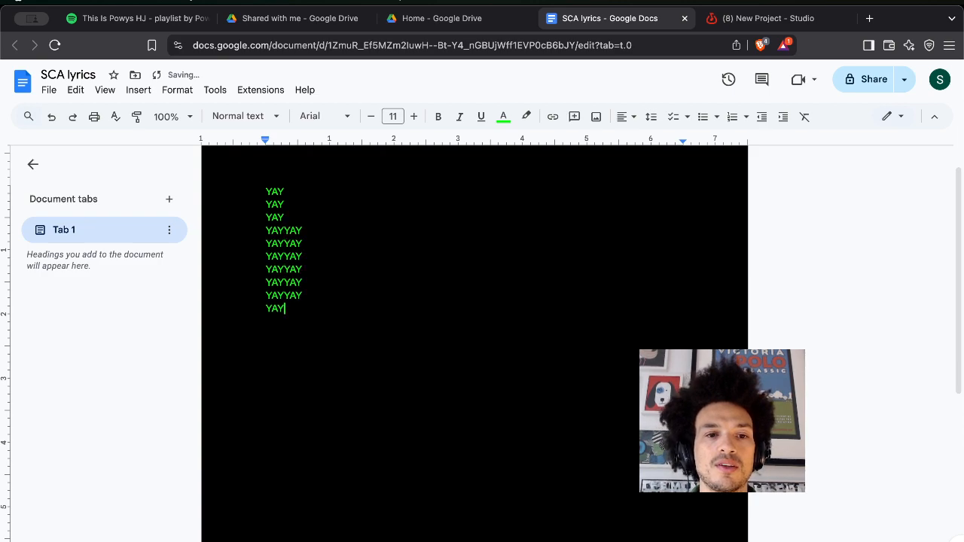
key(super+a)
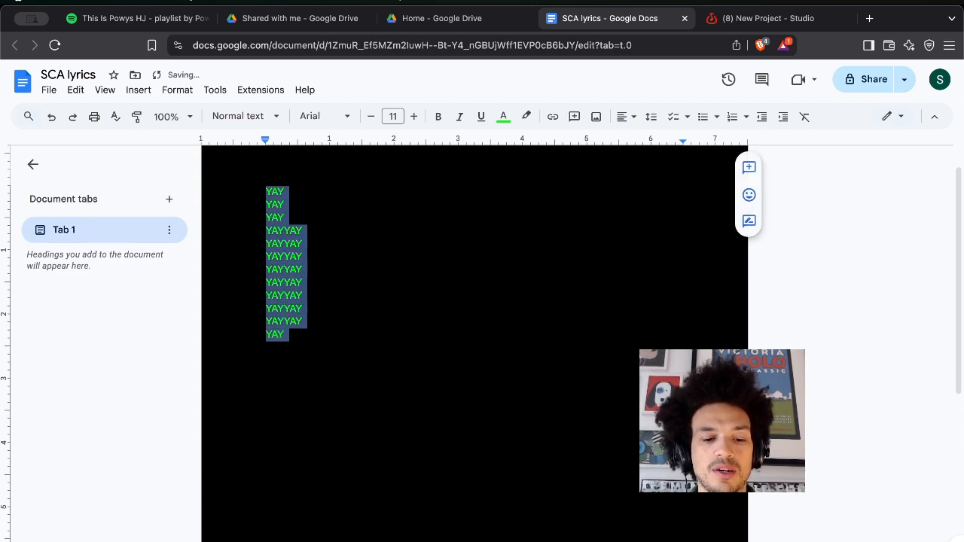
key(super+c)
key(super+v)
key(super+v)
key(super+v)
key(super+v)
key(super+v)
key(super+v)
key(super+v)
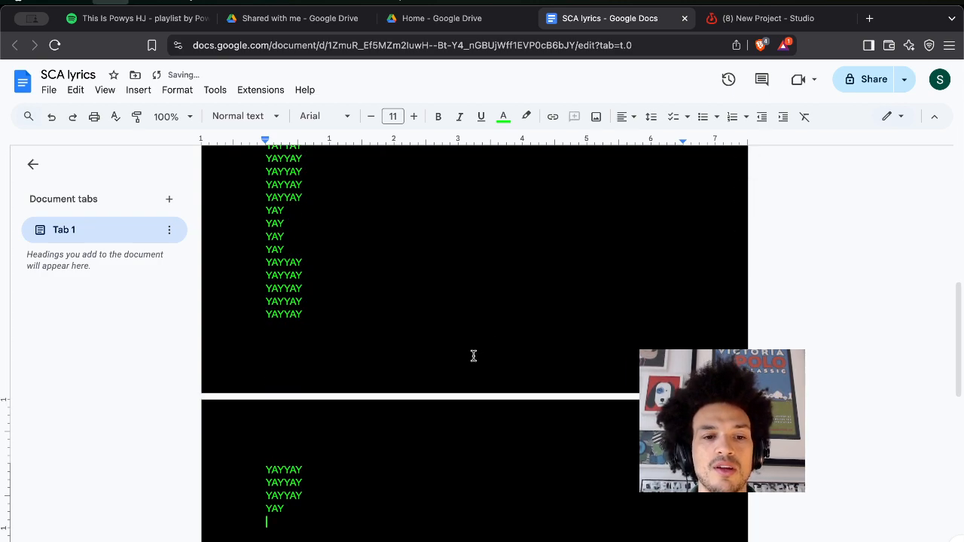
scroll(301, 222, up, 5)
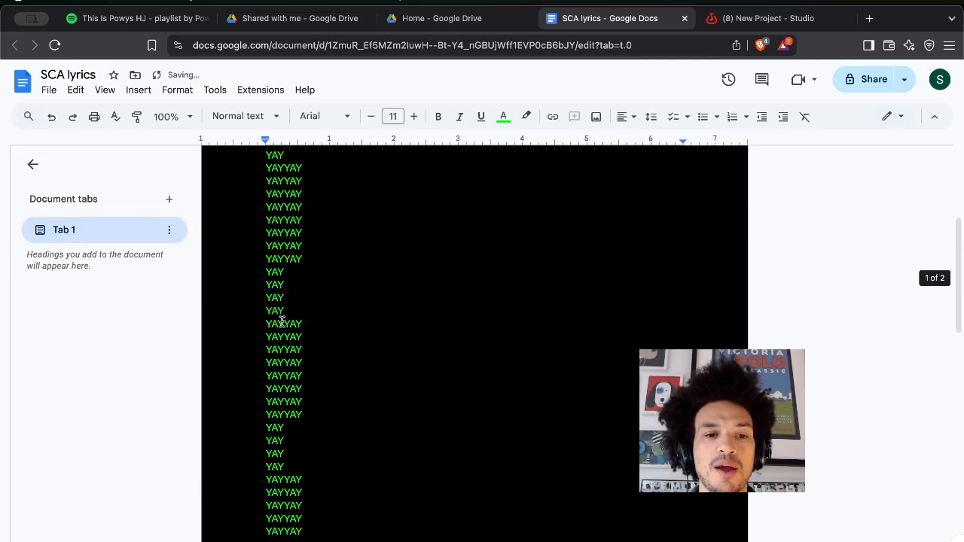
scroll(323, 508, down, 2)
scroll(316, 483, down, 2)
scroll(301, 414, up, 1)
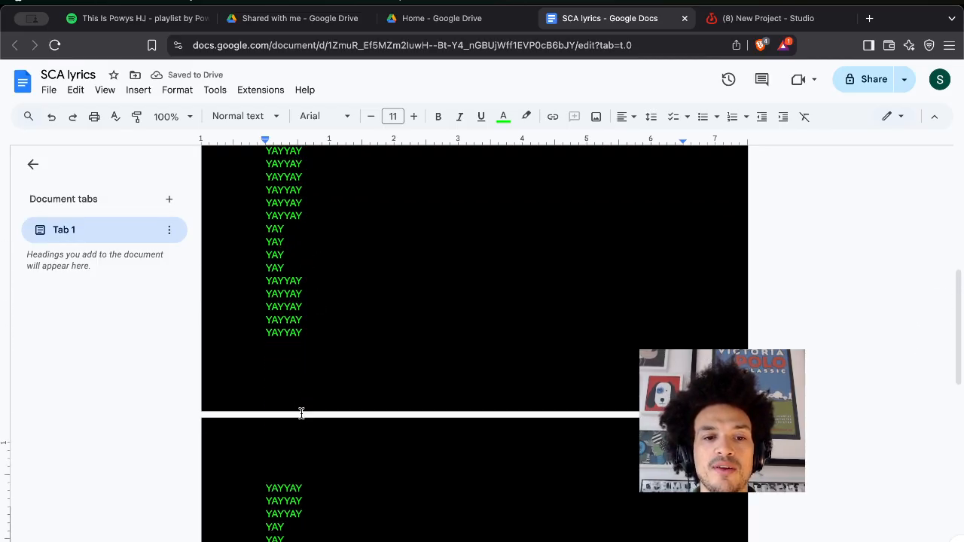
scroll(309, 392, down, 2)
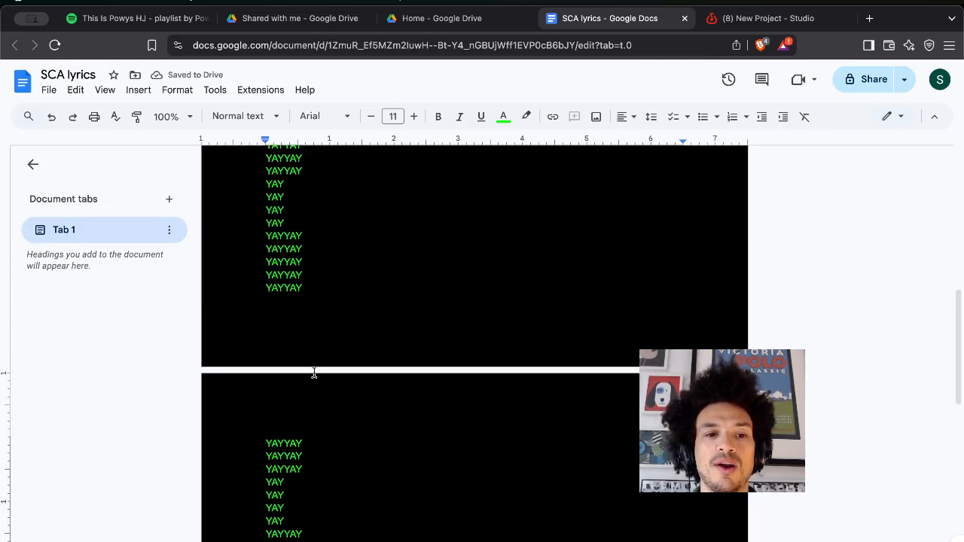
click(46, 91)
click(139, 481)
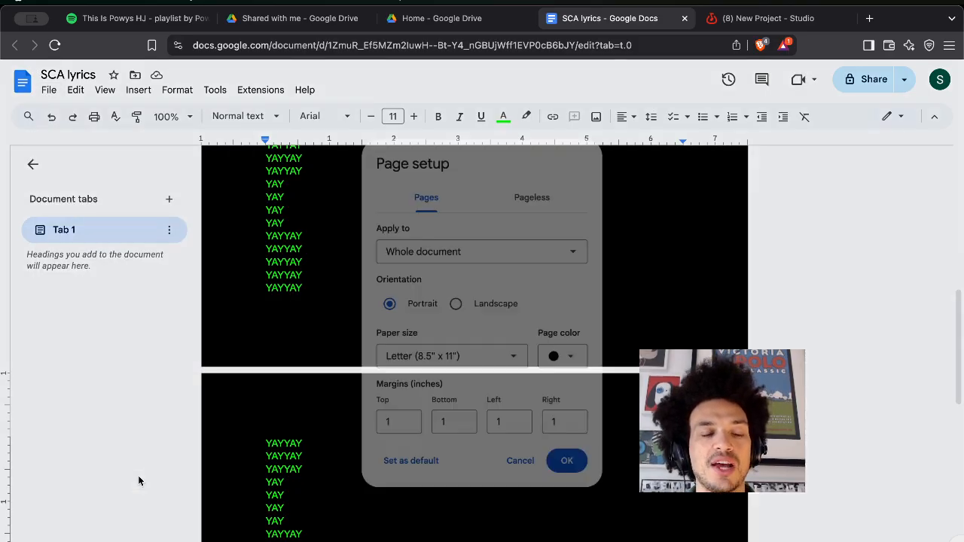
click(539, 189)
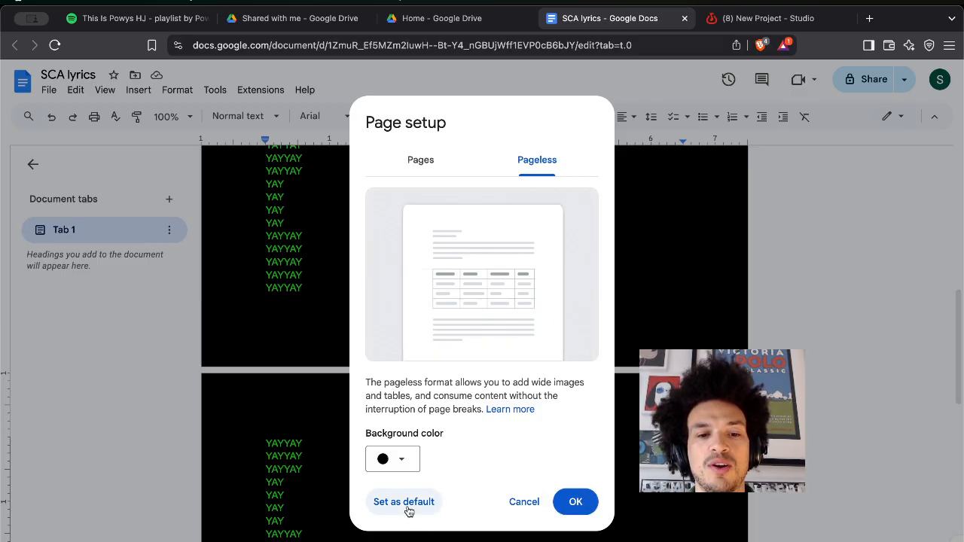
click(384, 509)
click(576, 502)
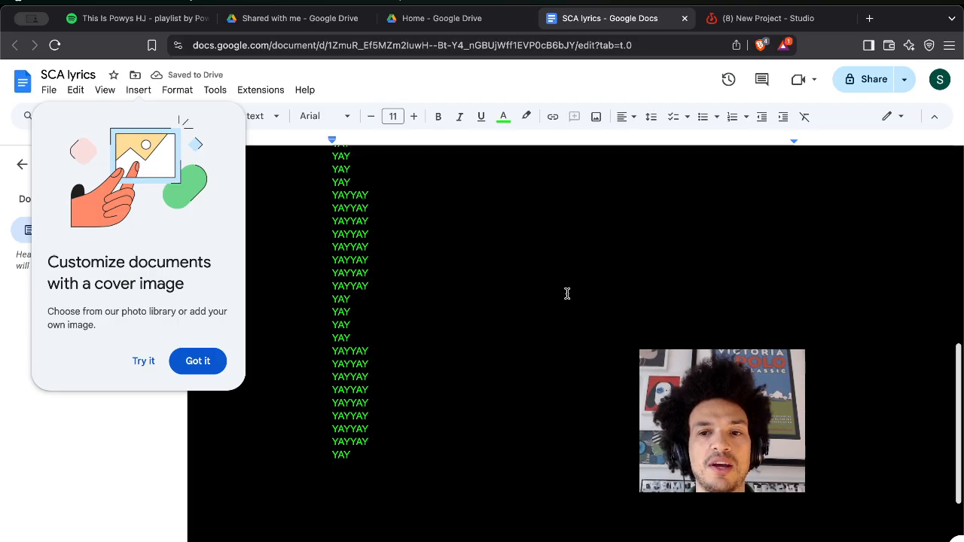
click(202, 364)
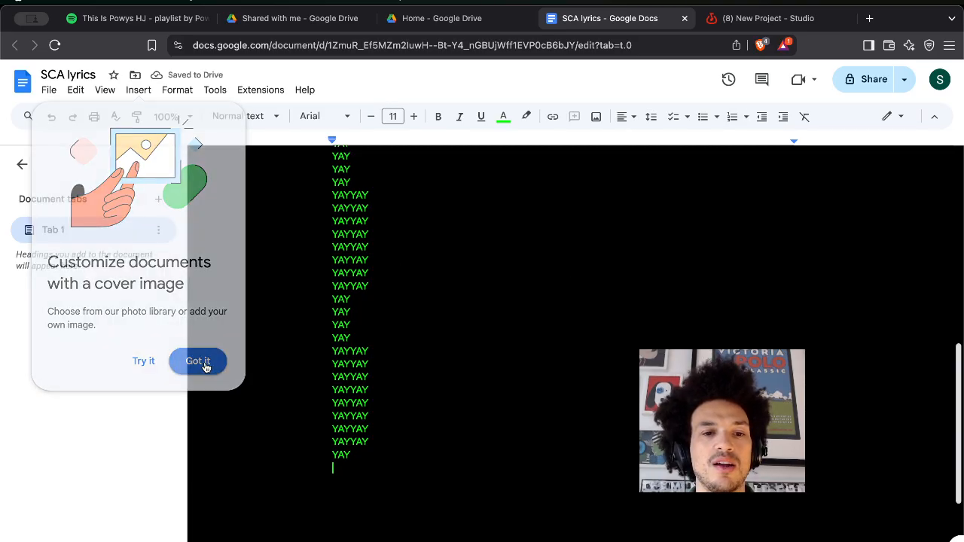
scroll(363, 315, up, 6)
scroll(363, 314, down, 8)
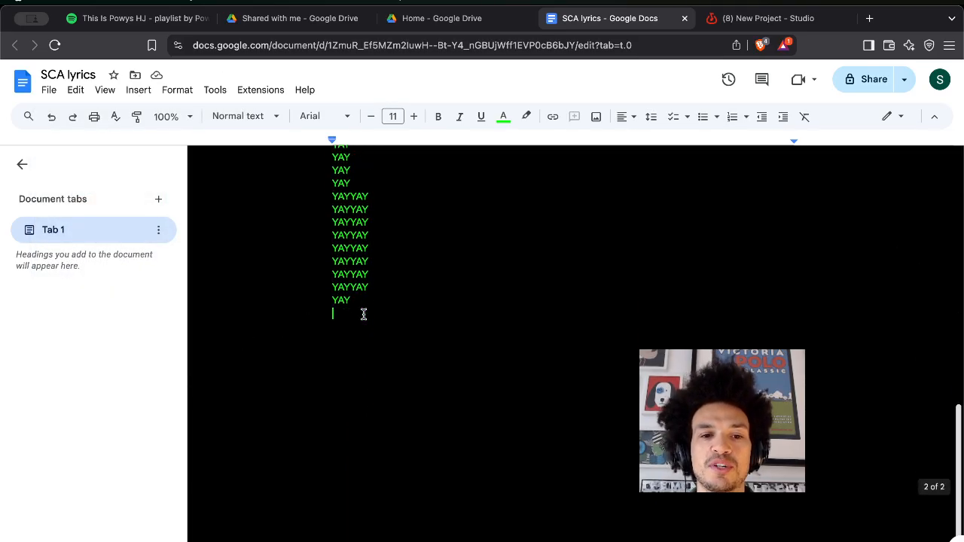
scroll(363, 314, up, 5)
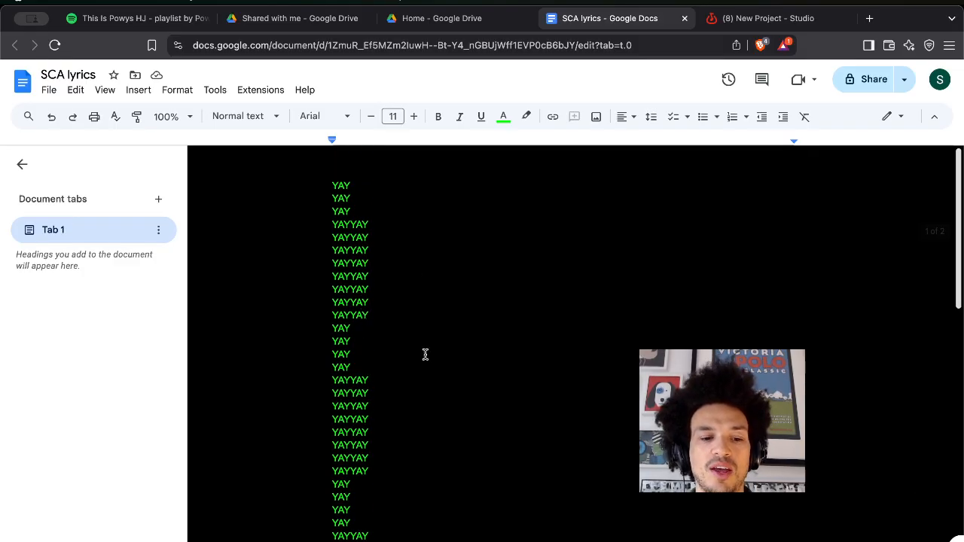
scroll(426, 355, down, 8)
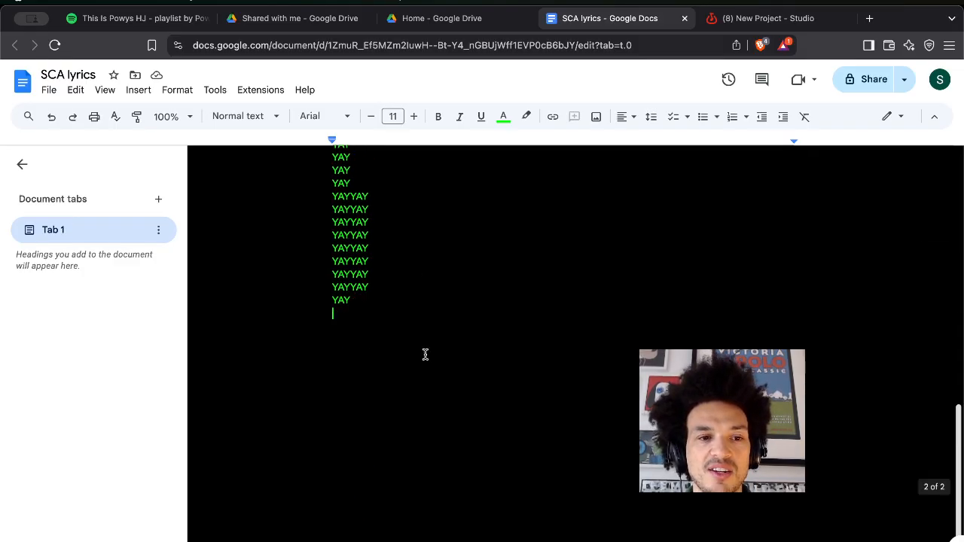
scroll(426, 355, up, 5)
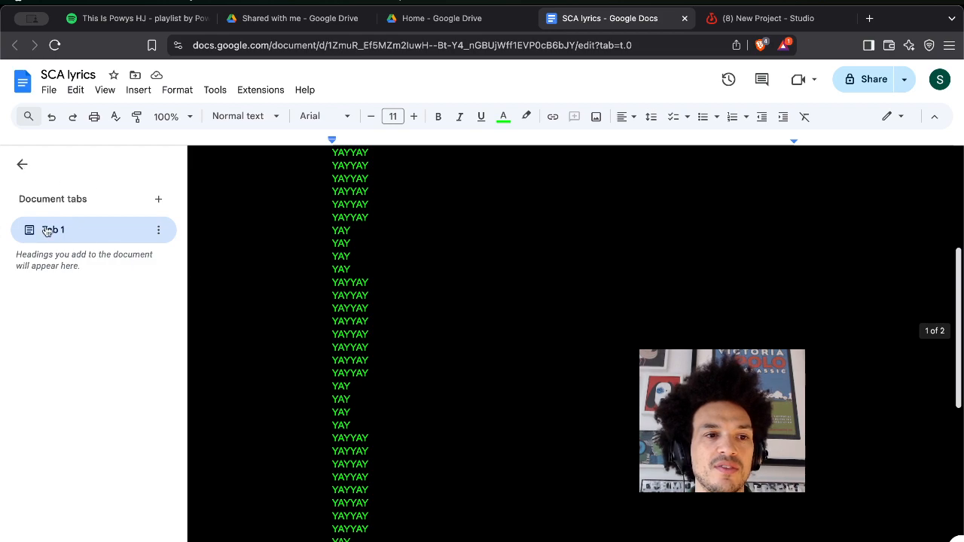
Collapse the Document tabs sidebar and click back into the green YAY lyrics.
click(21, 164)
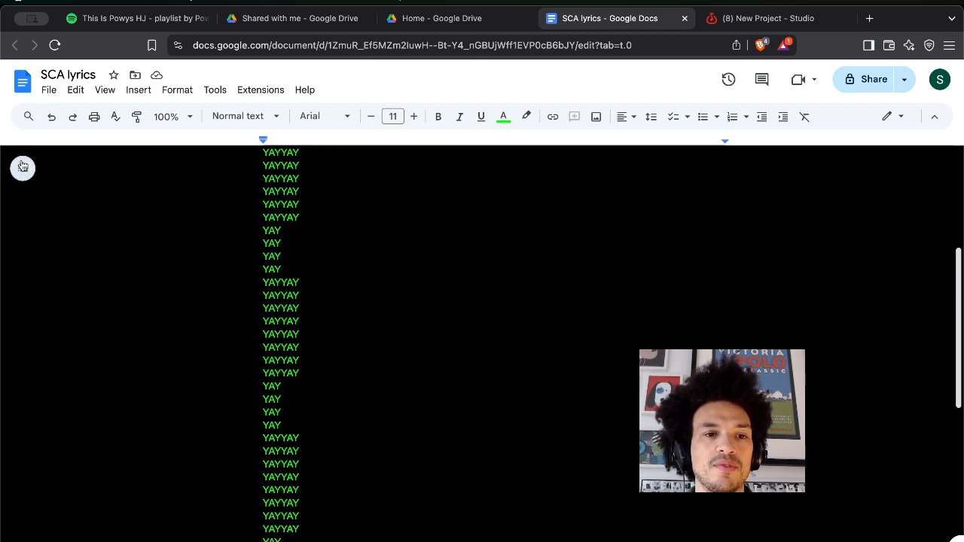
right_click(347, 249)
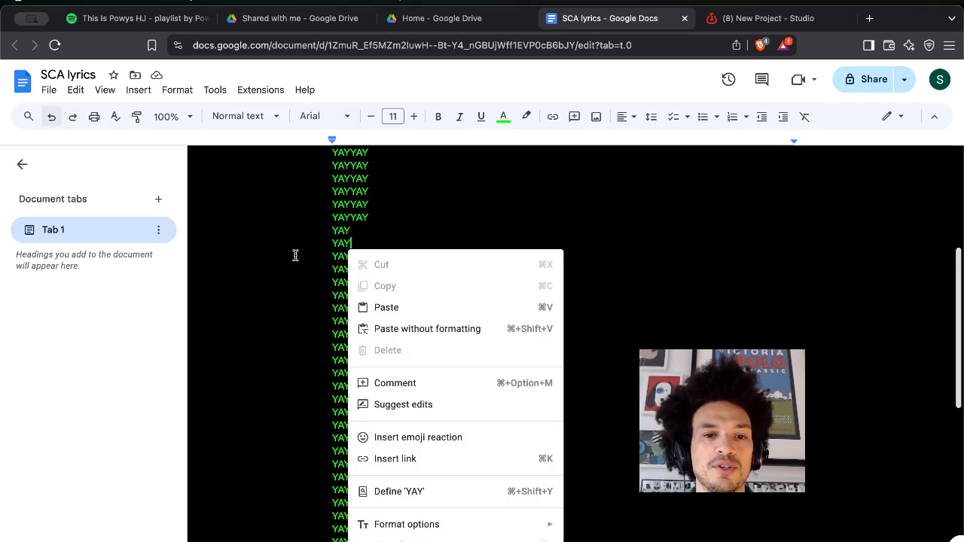
double_click(294, 255)
click(393, 233)
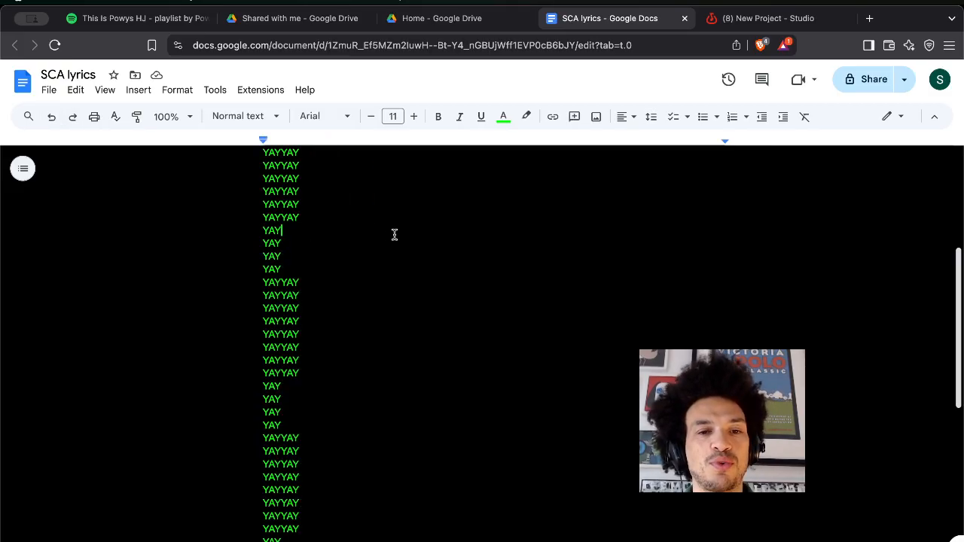
scroll(394, 234, up, 5)
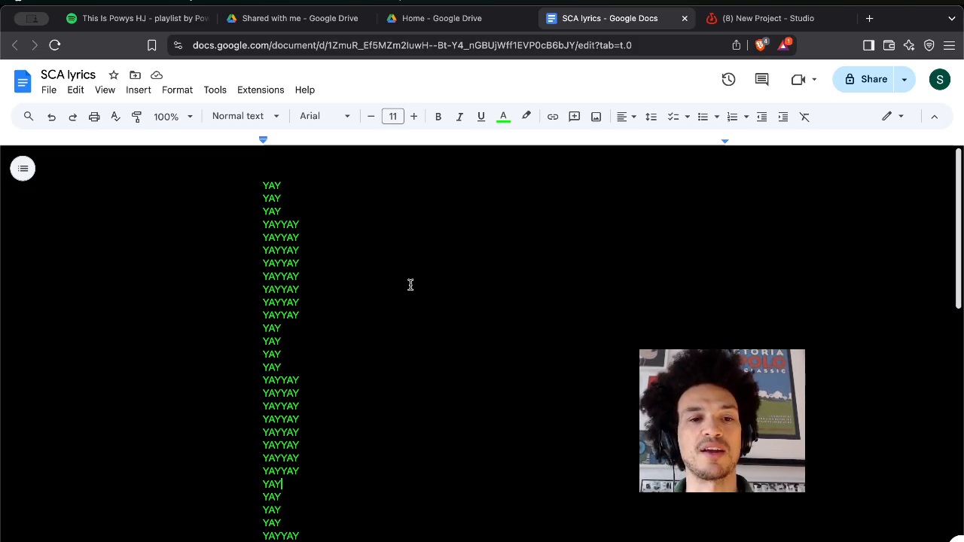
Go back to the empty 120 bpm BandLab project and browse the BandLab Sounds loop packs.
click(788, 18)
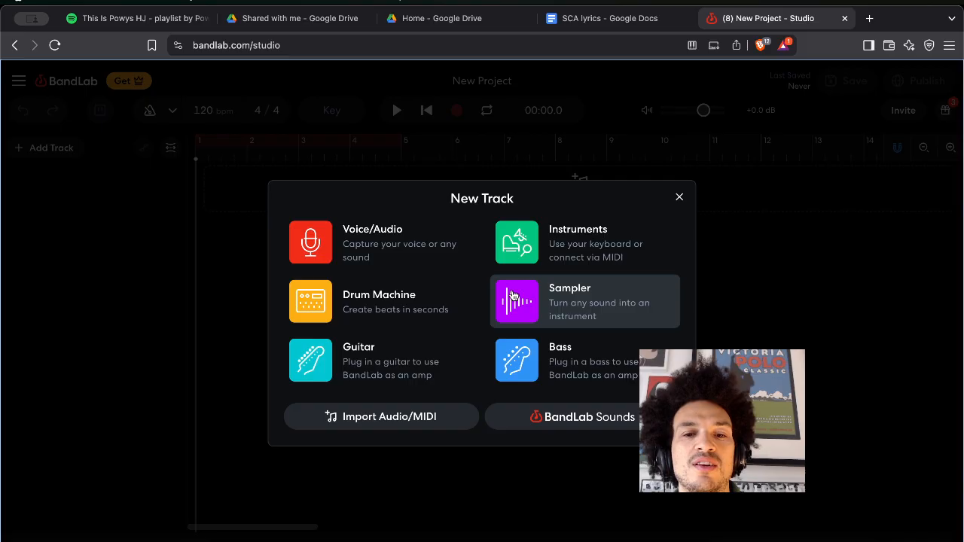
click(559, 419)
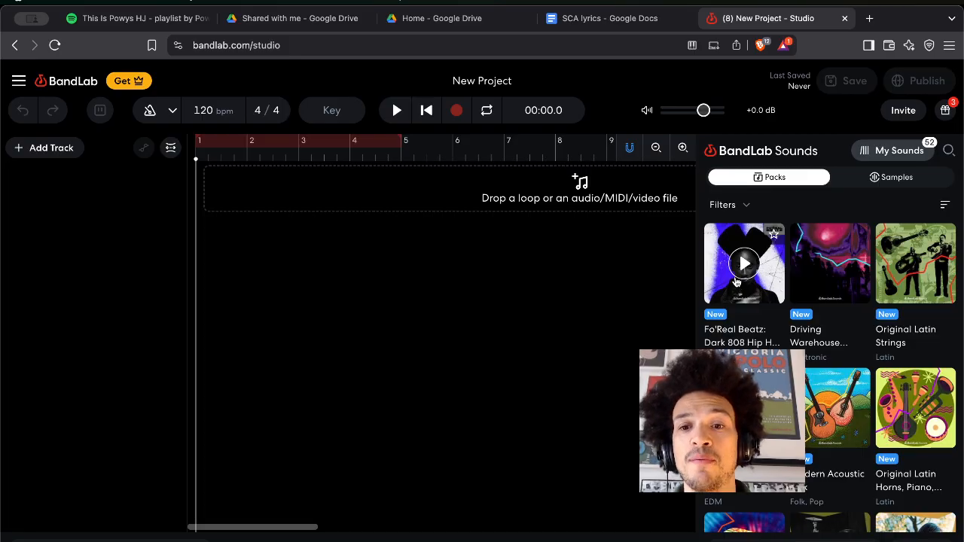
Open the Fo'Real Beatz: Dark 808 Hip Hop Vol. 2 pack and audition Trauma_145_Cm_Synth2.
click(725, 294)
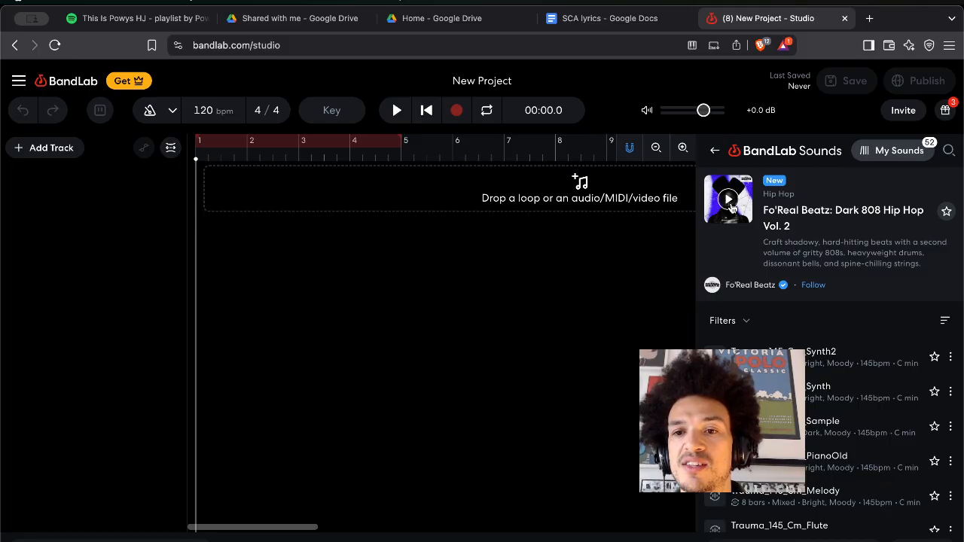
click(732, 322)
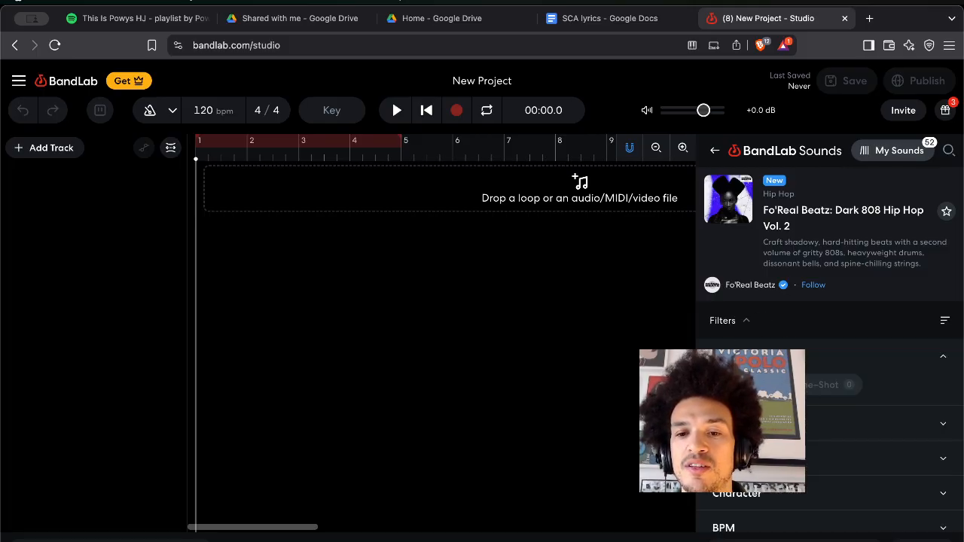
click(746, 322)
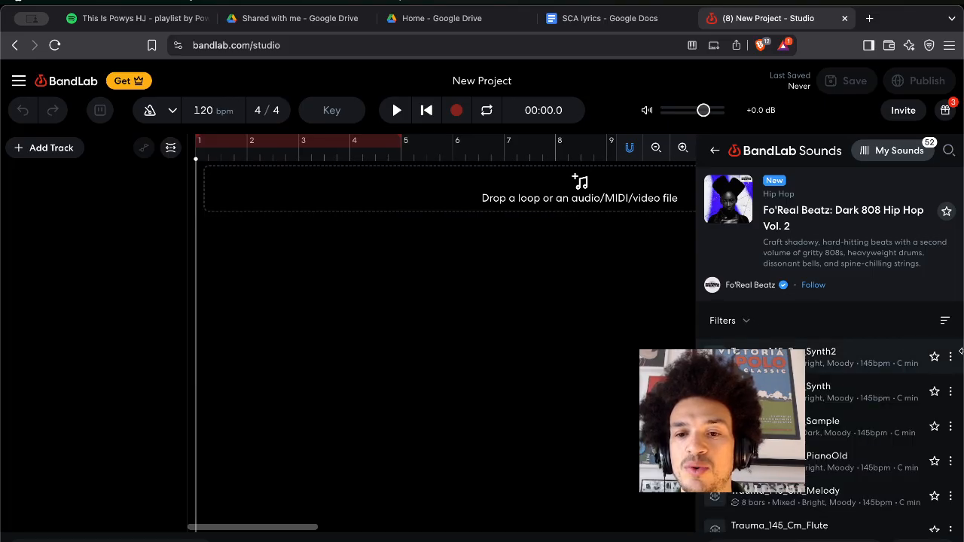
click(716, 356)
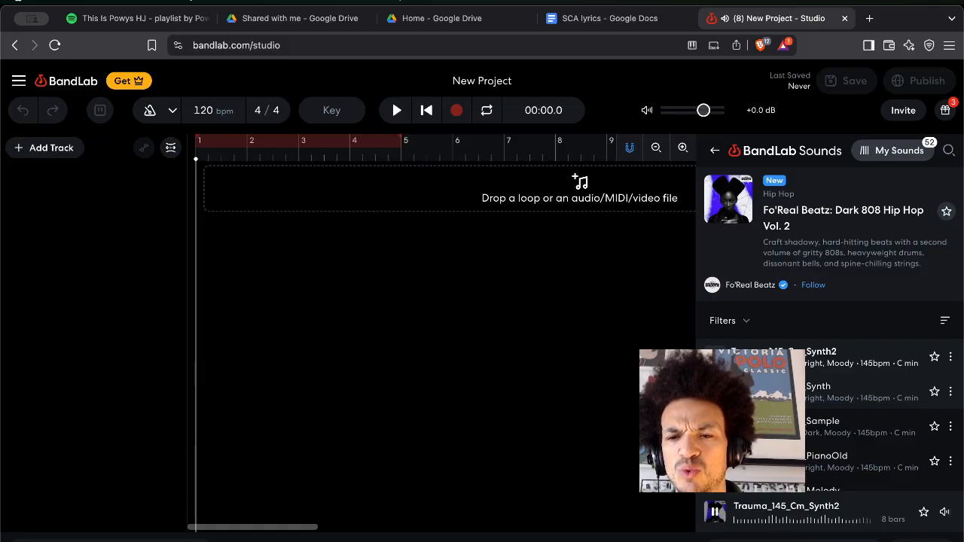
Drop Trauma_145_Cm_Synth2 onto the timeline, accept the C minor key, and align it at bar 1.
drag(746, 357, 323, 201)
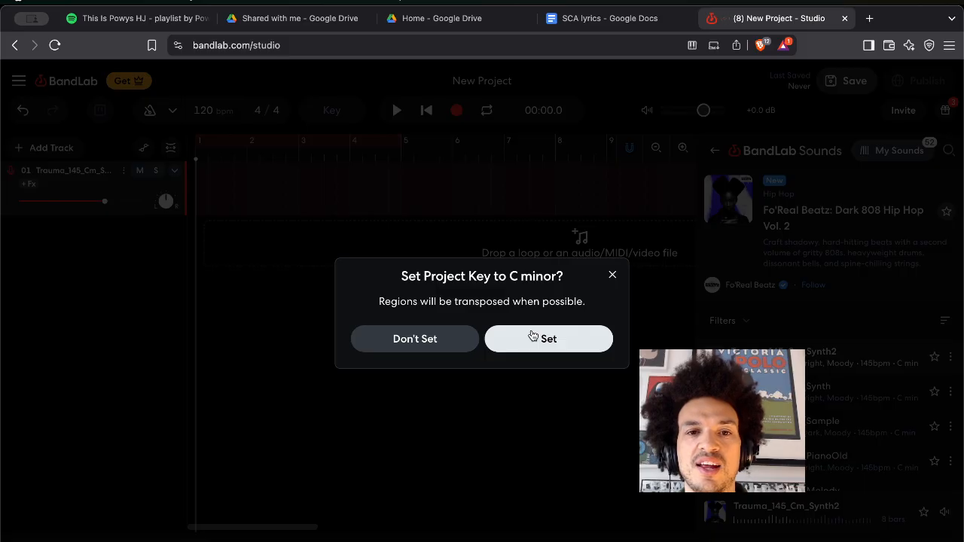
click(558, 350)
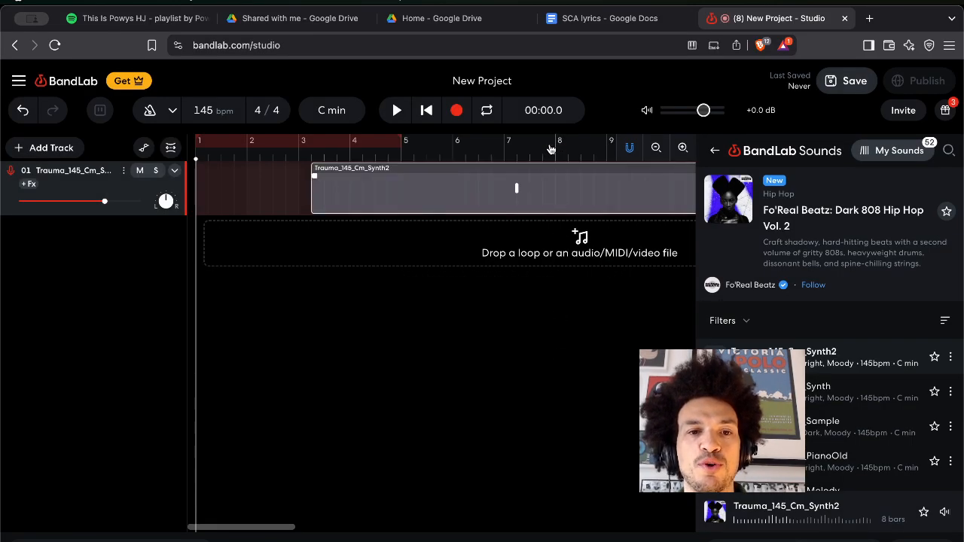
drag(529, 181, 329, 183)
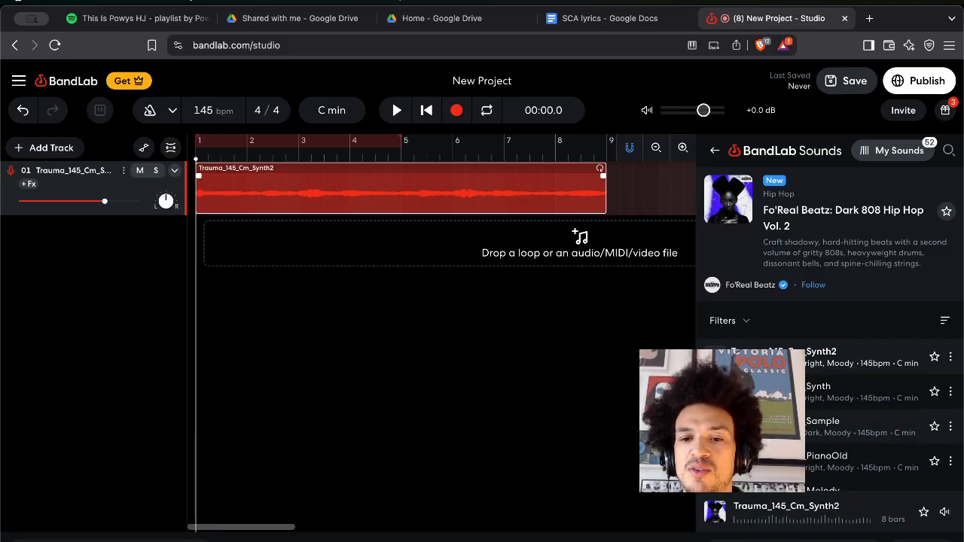
Preview Trauma_145_Cm_Sample and place it on a second track at bar 9.
click(716, 427)
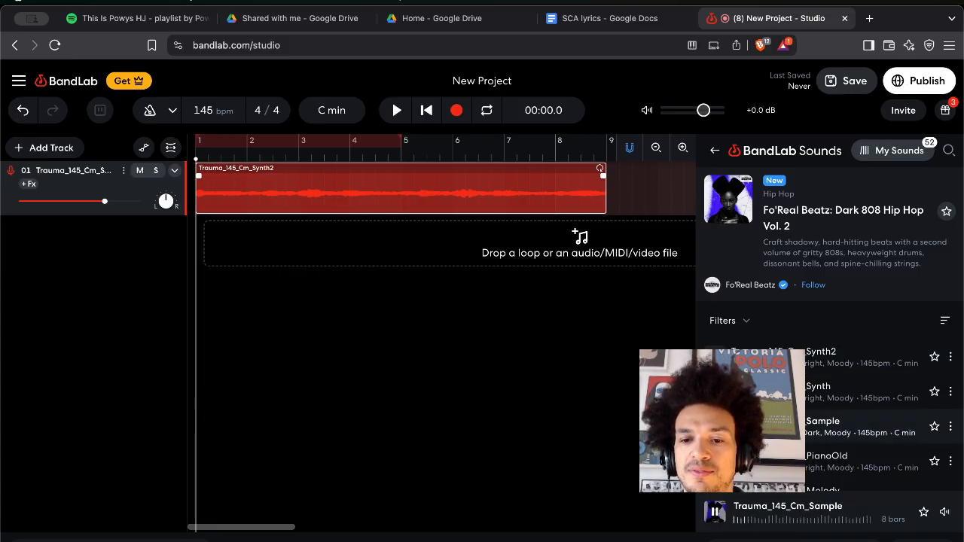
drag(715, 427, 610, 246)
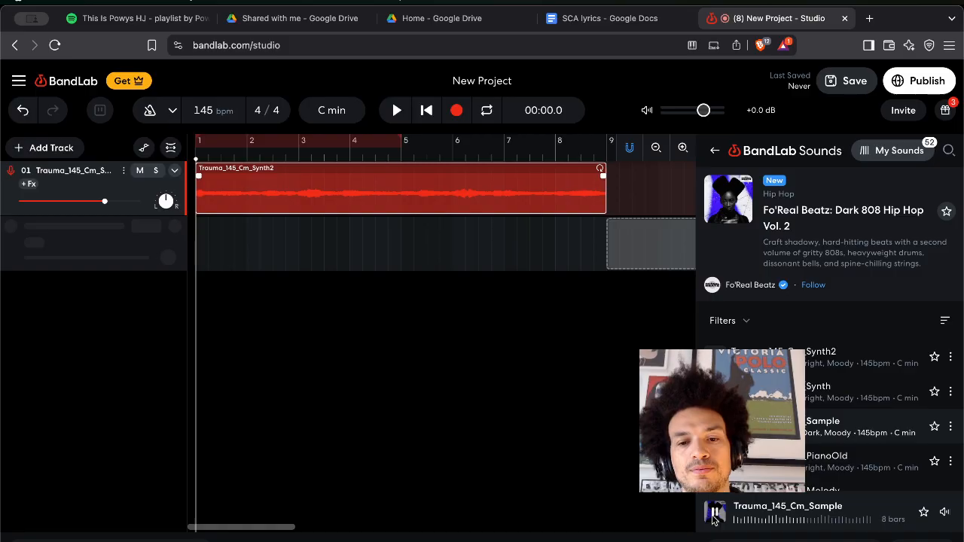
click(715, 517)
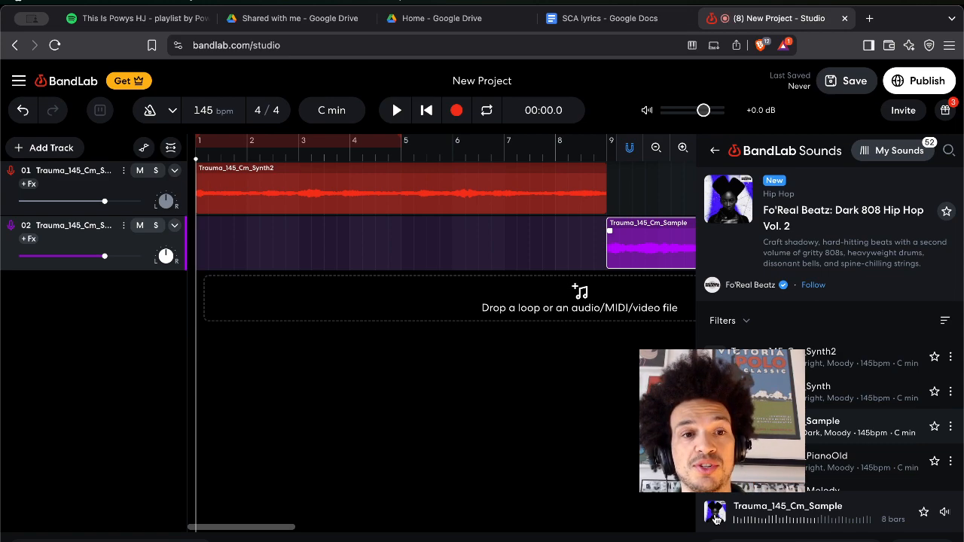
click(363, 233)
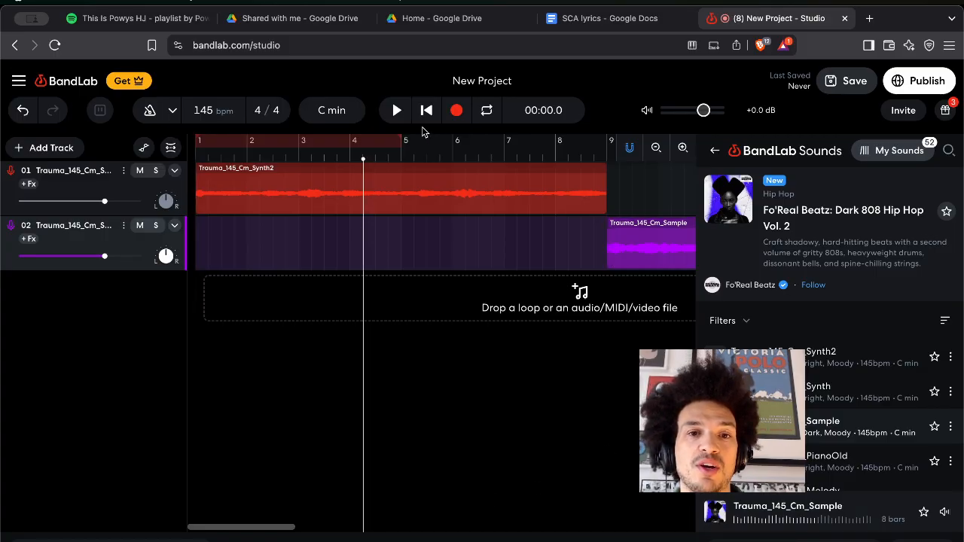
Change the project title from New Project to 'YT video 20 - Yay dark hop'.
click(487, 84)
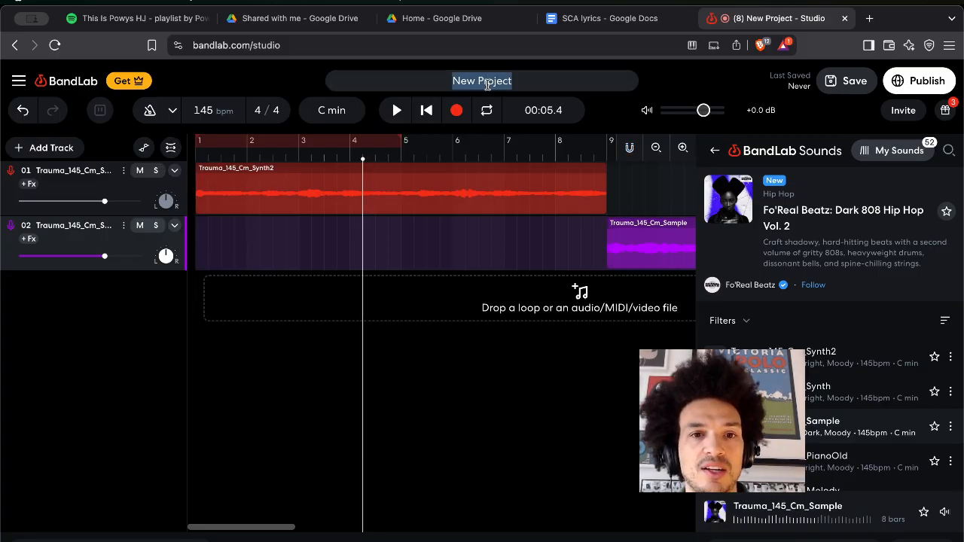
text(Y)
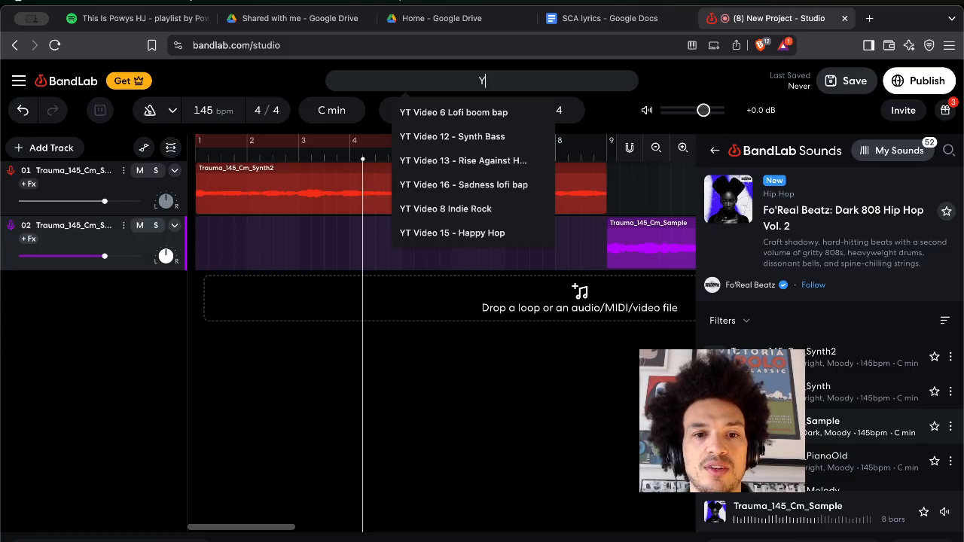
text(T vid)
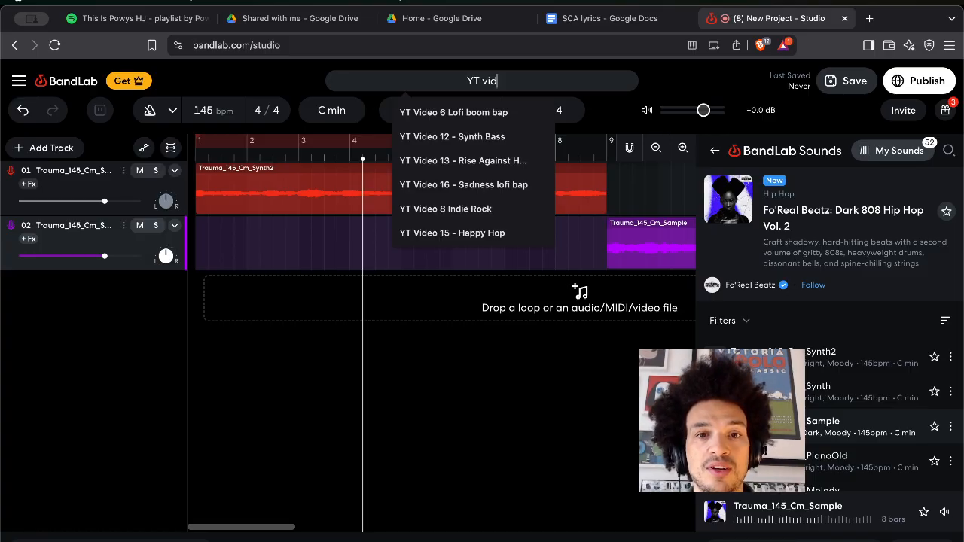
key(Return)
text(16)
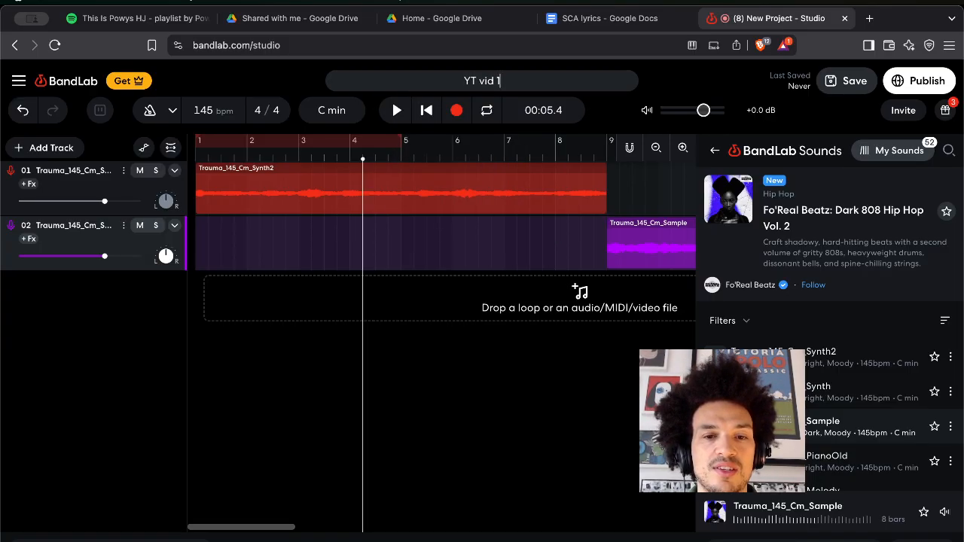
key(BackSpace)
key(BackSpace)
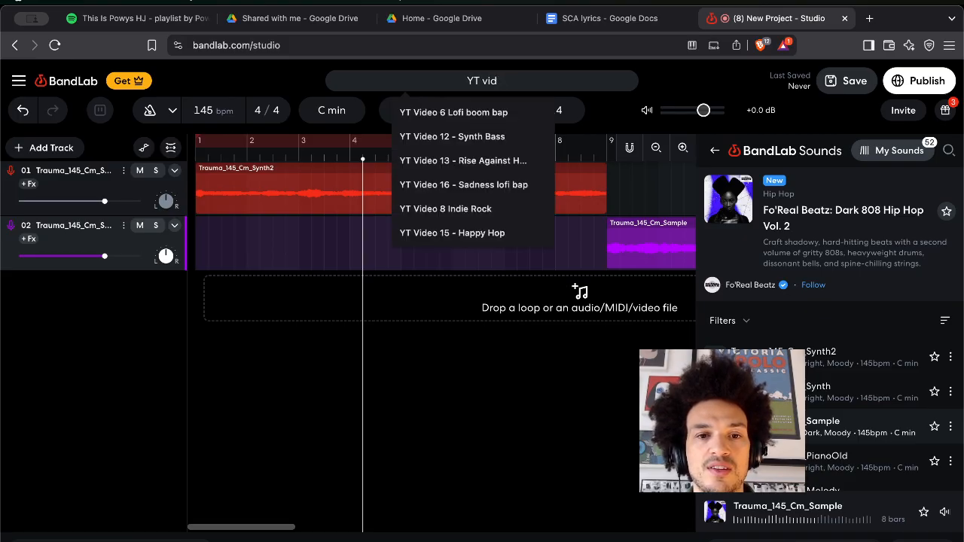
text(eo 1)
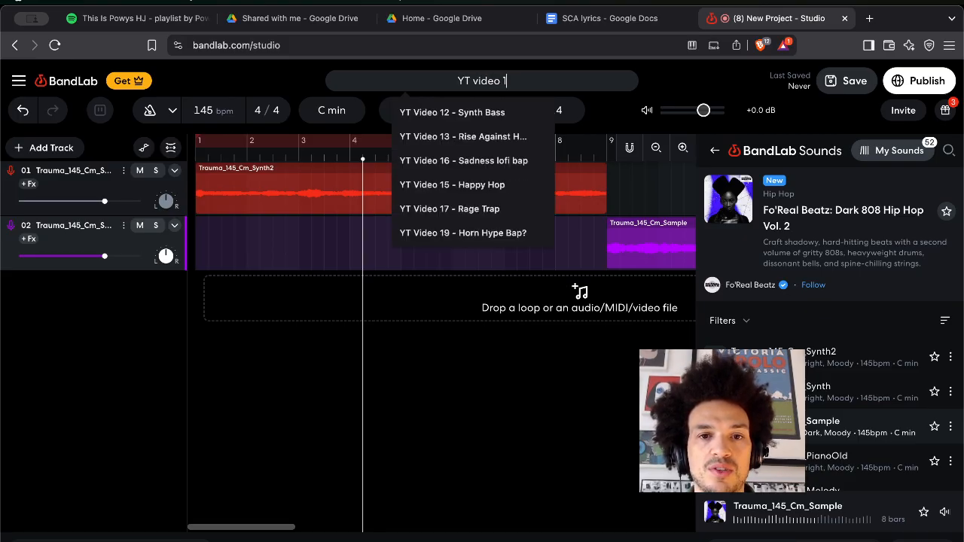
text(=)
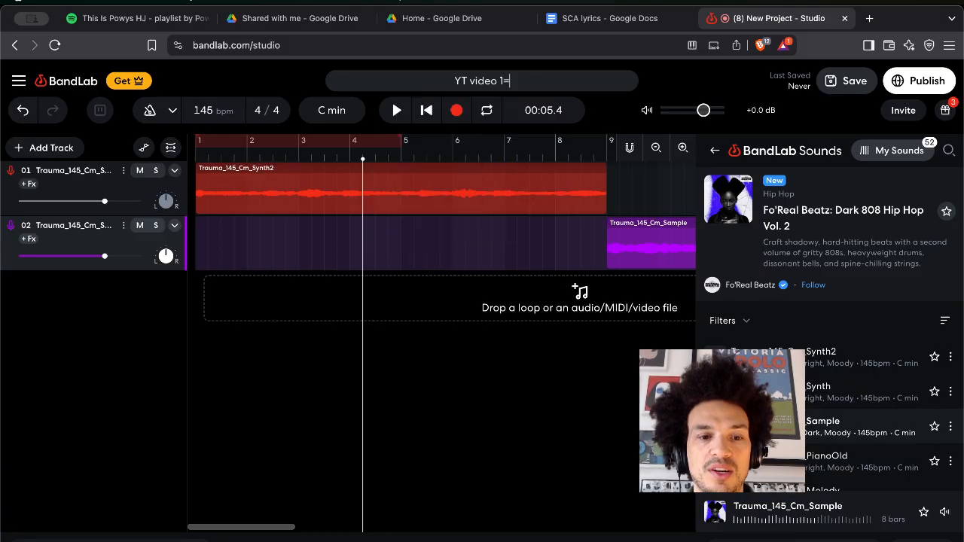
key(BackSpace)
key(BackSpace)
text(20 )
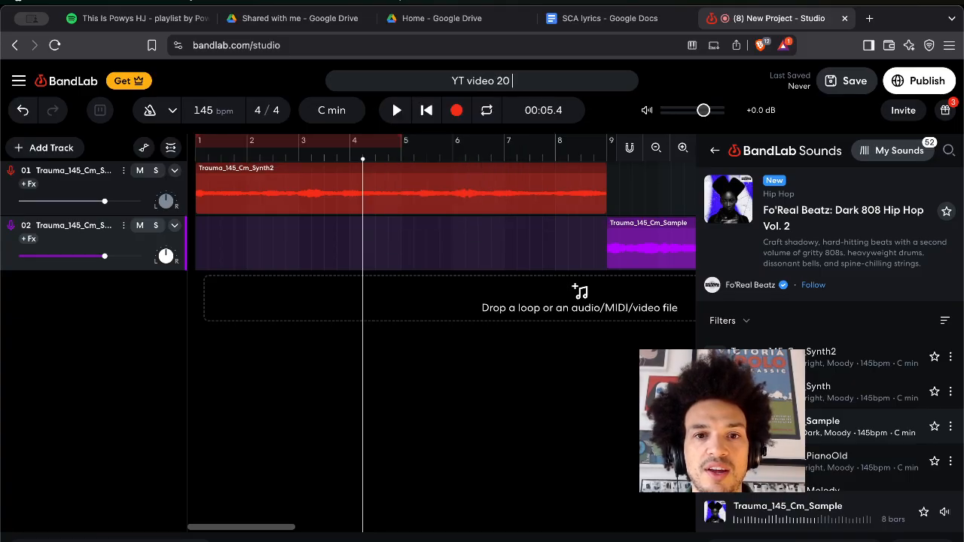
text(-)
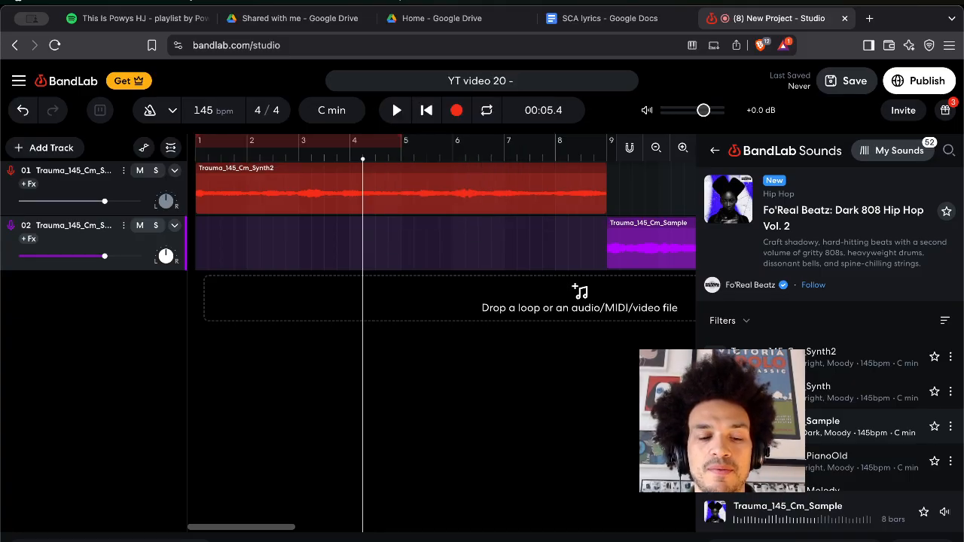
text( Yay)
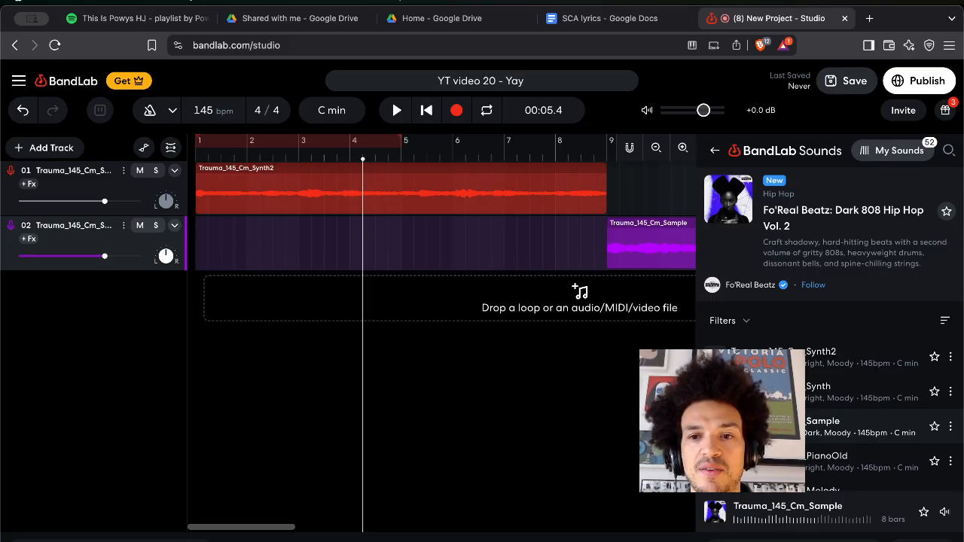
text( dark)
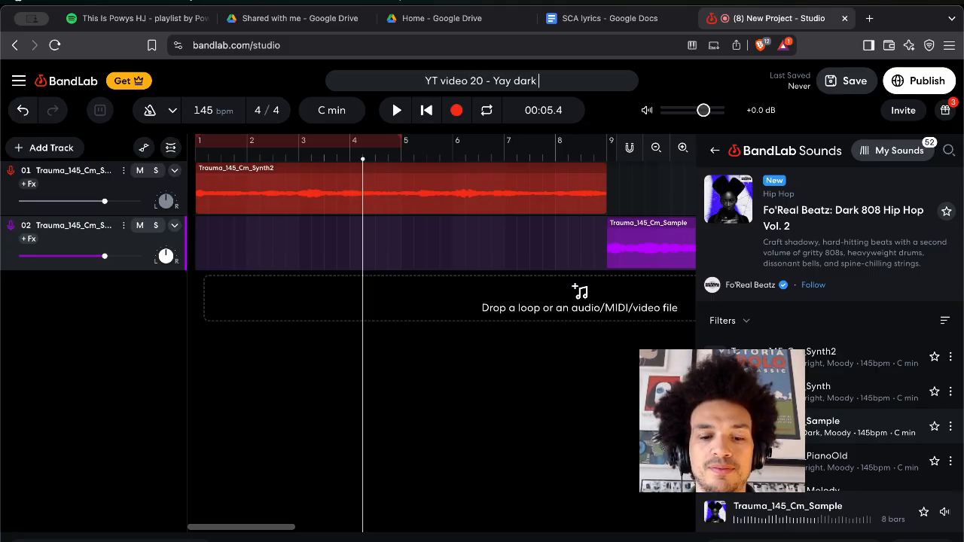
text( hop)
key(Return)
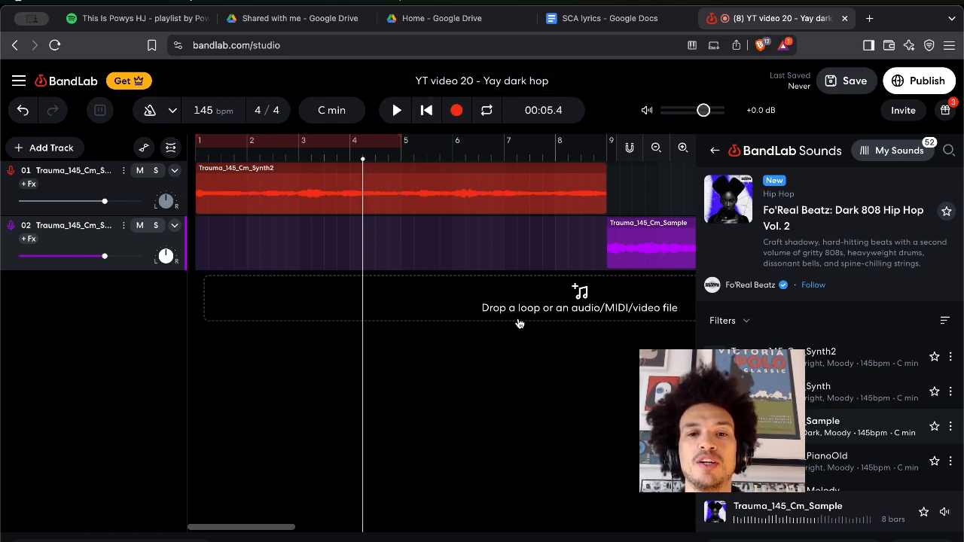
Leave the Fo'Real Beatz pack and switch the sound browser to individual samples.
scroll(515, 324, right, 1)
scroll(515, 324, right, 2)
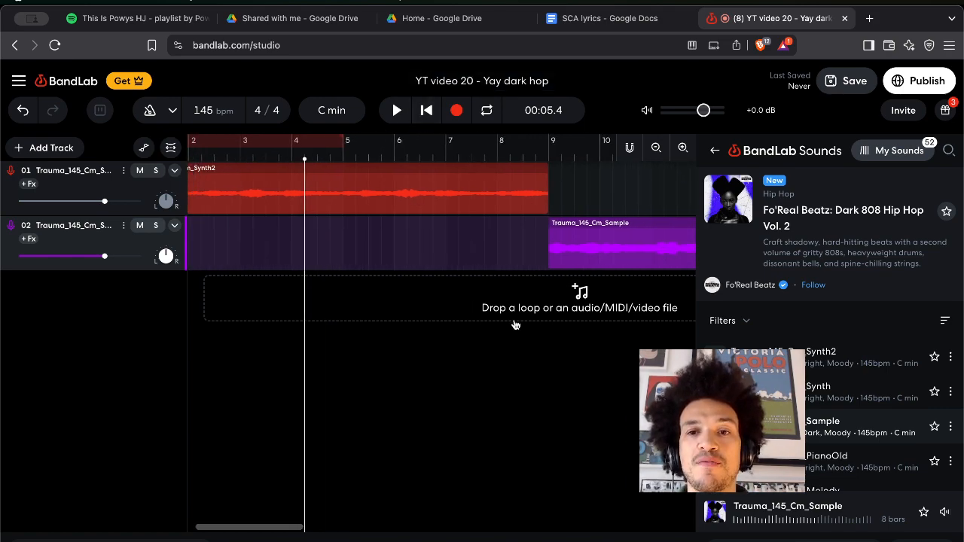
click(949, 151)
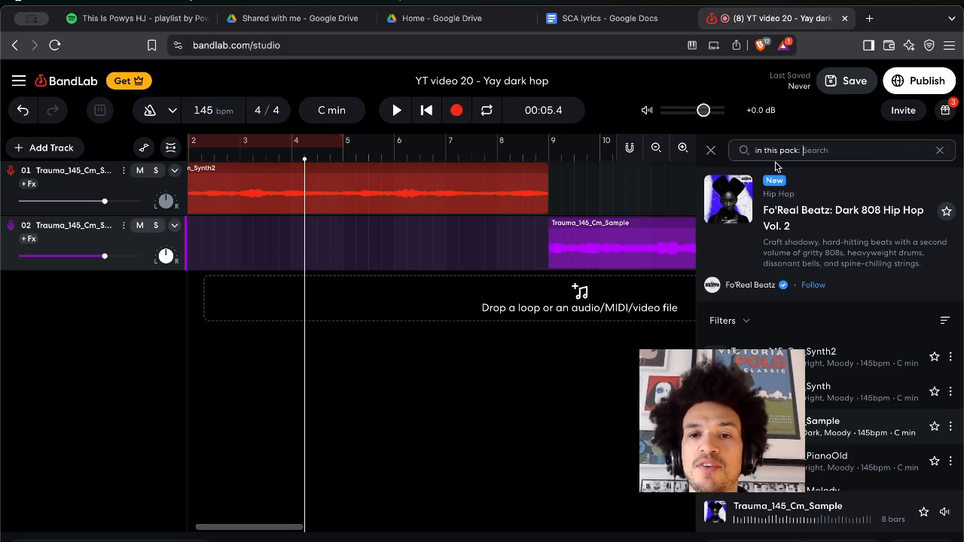
click(708, 152)
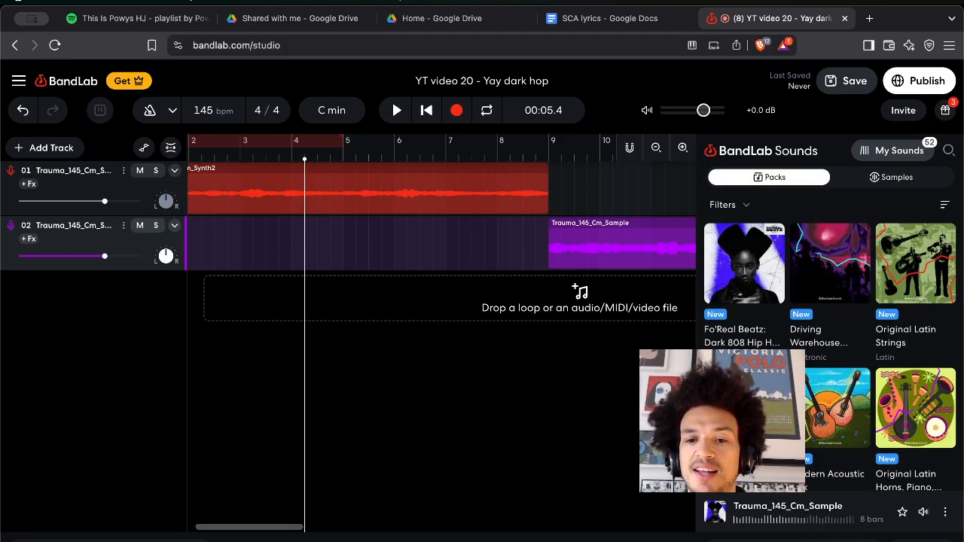
click(949, 149)
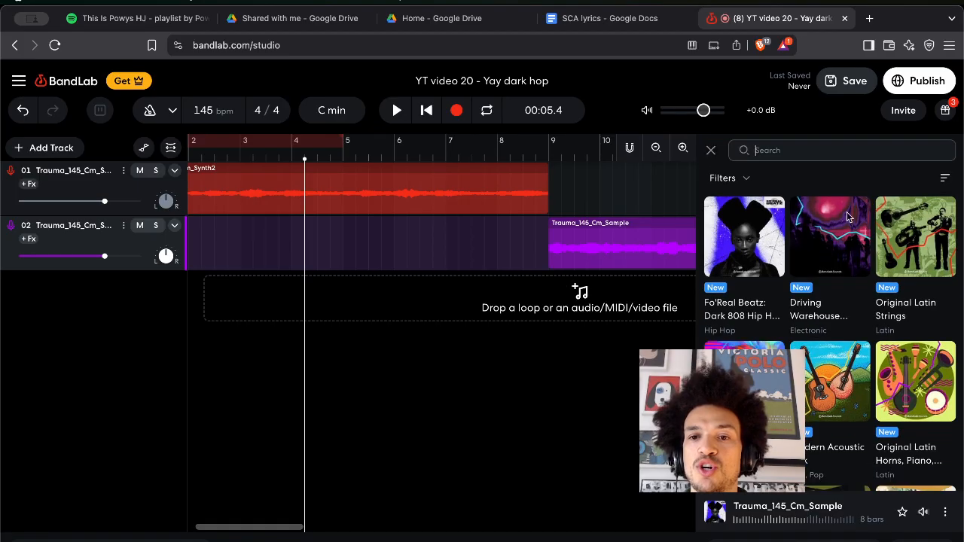
click(710, 153)
click(871, 177)
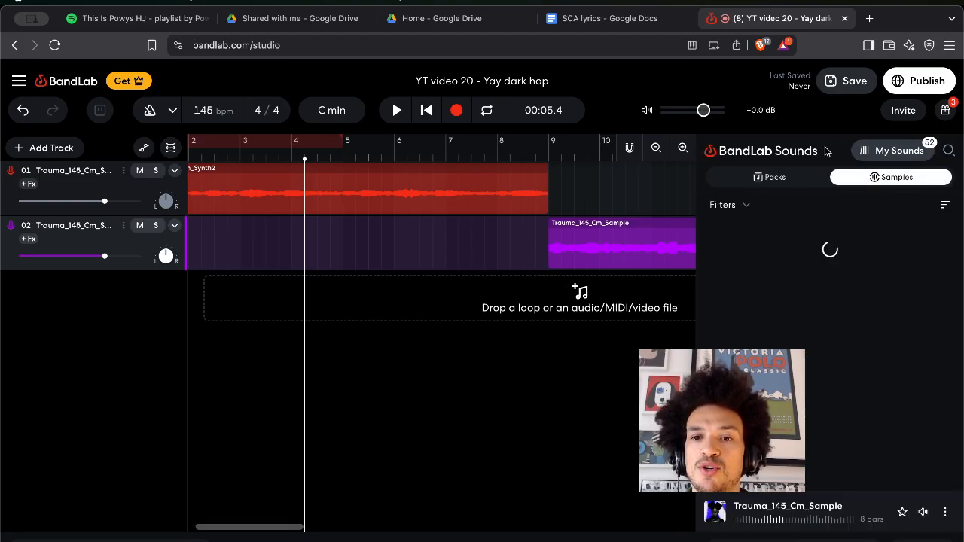
Search samples for 'trap drum', previewing JRap_85_Drums_1_2bars and FL_DPH_120_Shot_Drum_Full_Trap.
click(948, 153)
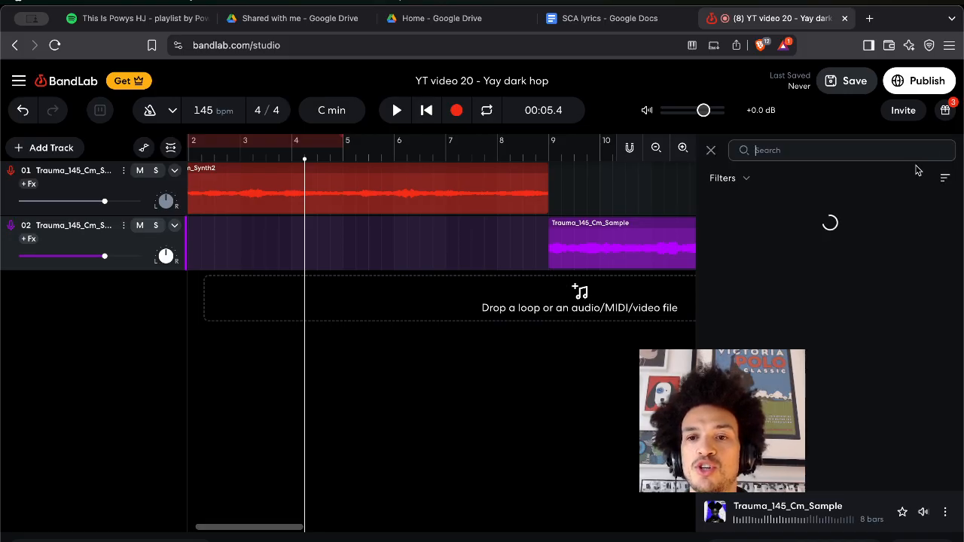
click(866, 151)
text(trap drum)
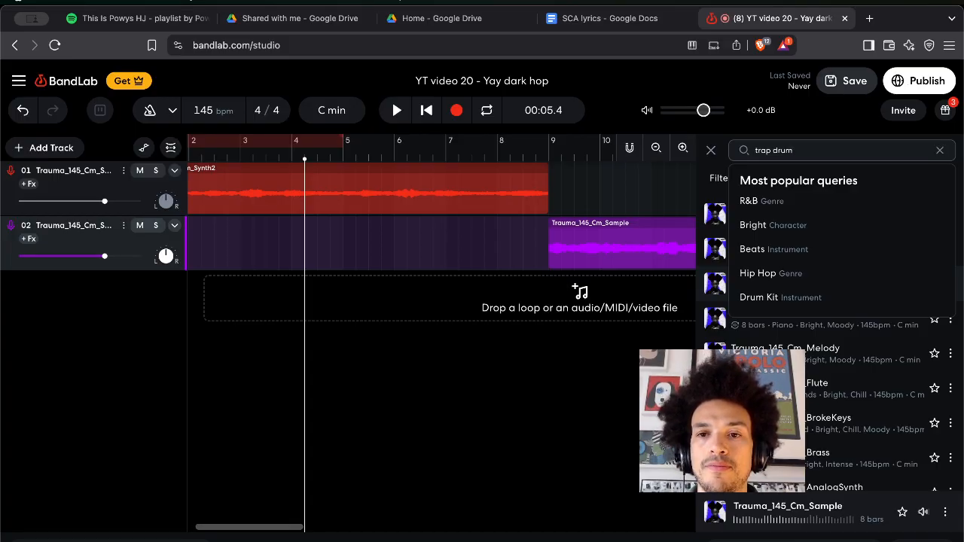
key(Return)
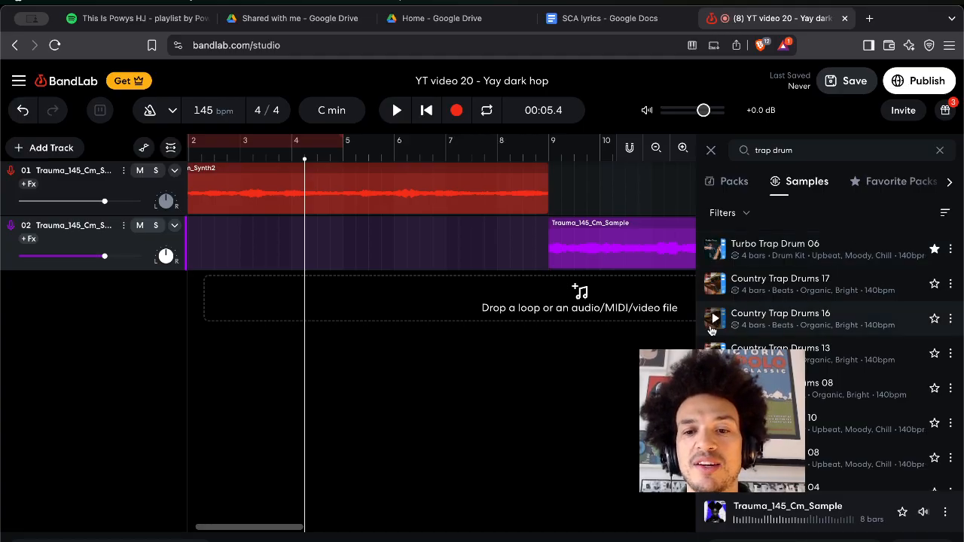
scroll(753, 318, down, 10)
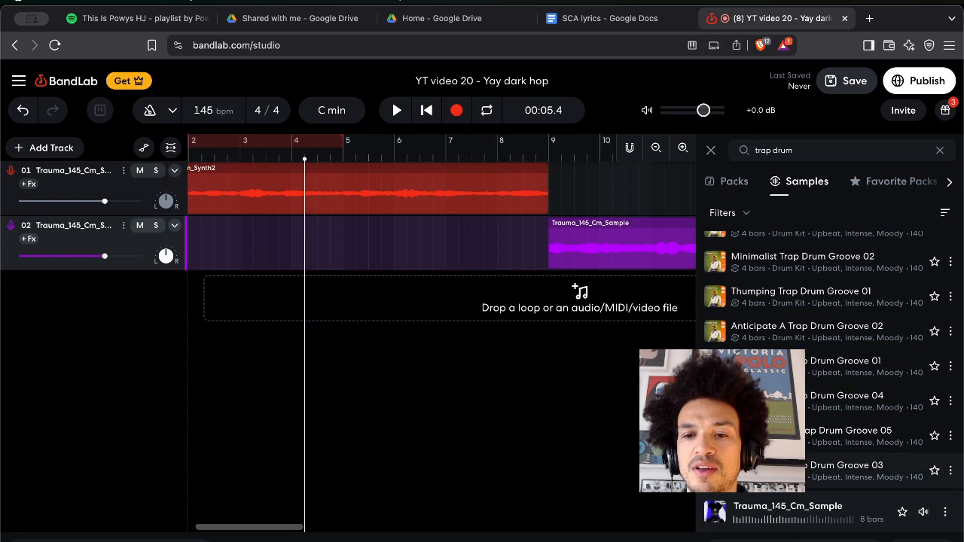
scroll(829, 354, down, 8)
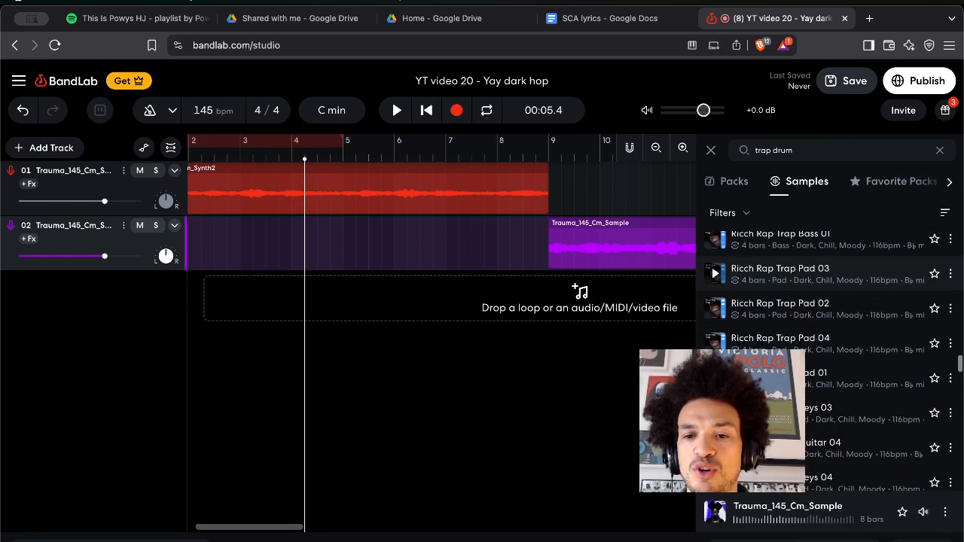
scroll(829, 376, down, 10)
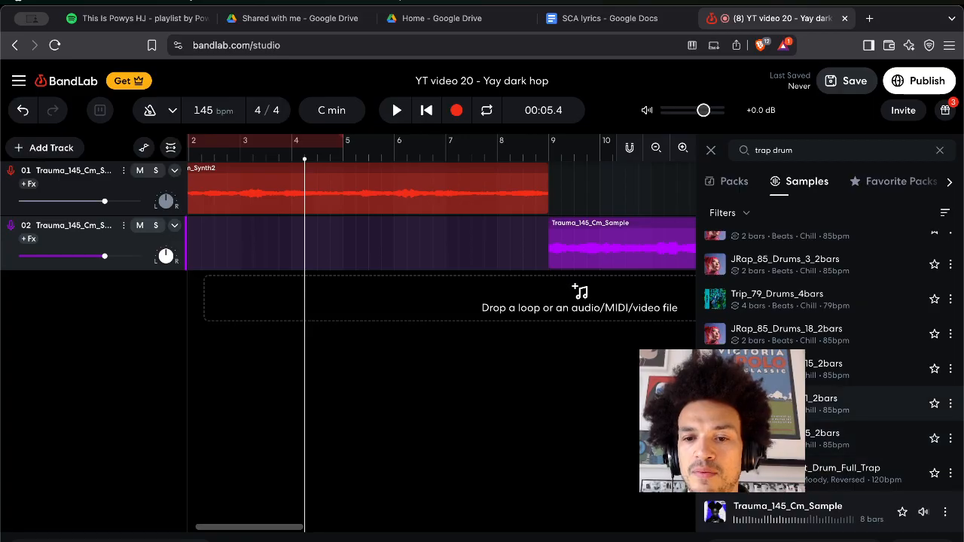
click(716, 404)
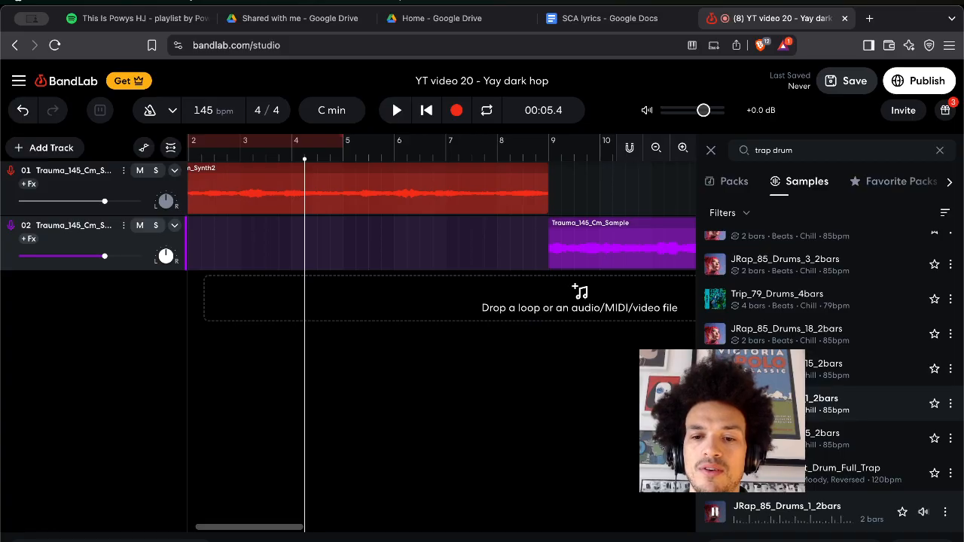
click(723, 472)
scroll(723, 471, down, 1)
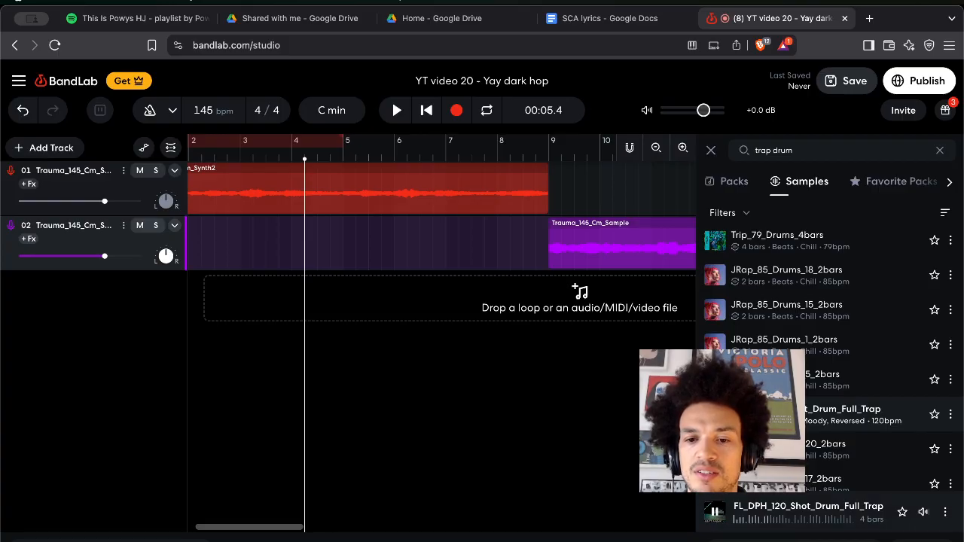
Add the FL_DPH_120_Shot_Drum_Full_Trap loop as track 03 and move it to bar 1.
drag(822, 420, 428, 284)
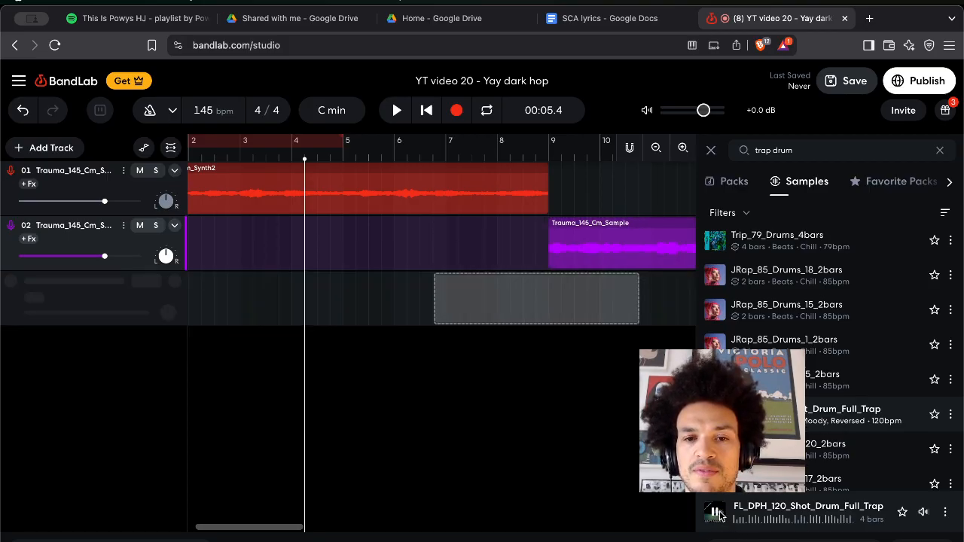
drag(722, 519, 542, 301)
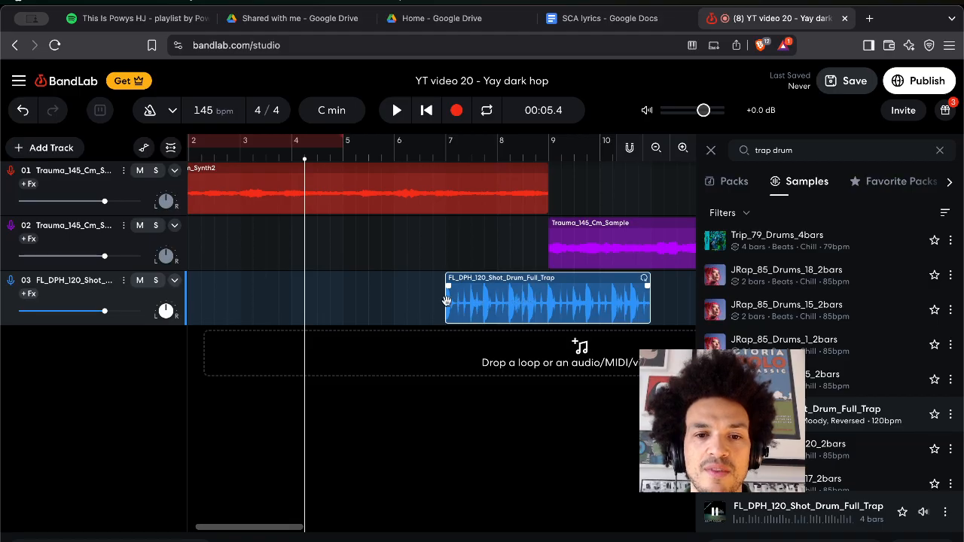
mouse_move(426, 298)
mouse_down()
mouse_move(396, 302)
mouse_move(437, 304)
mouse_up()
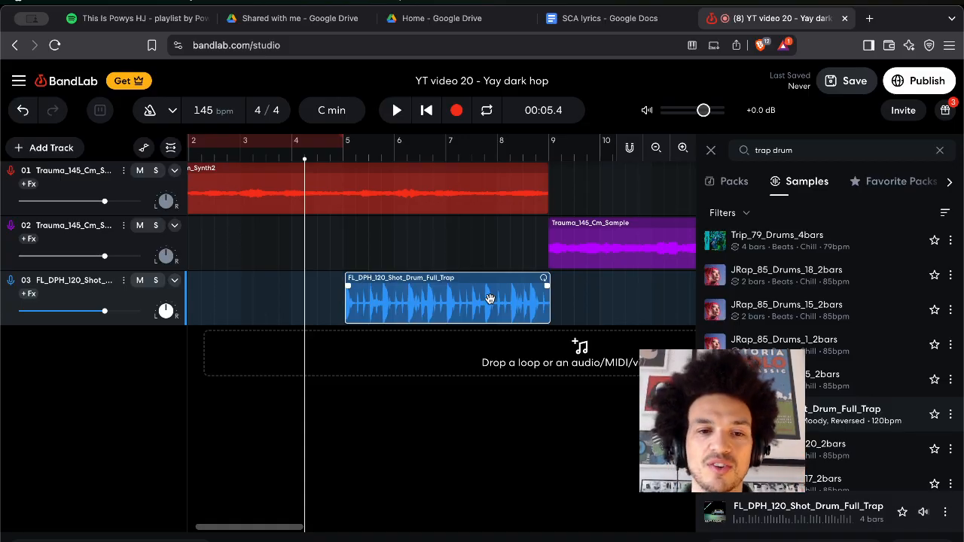
drag(489, 299, 476, 318)
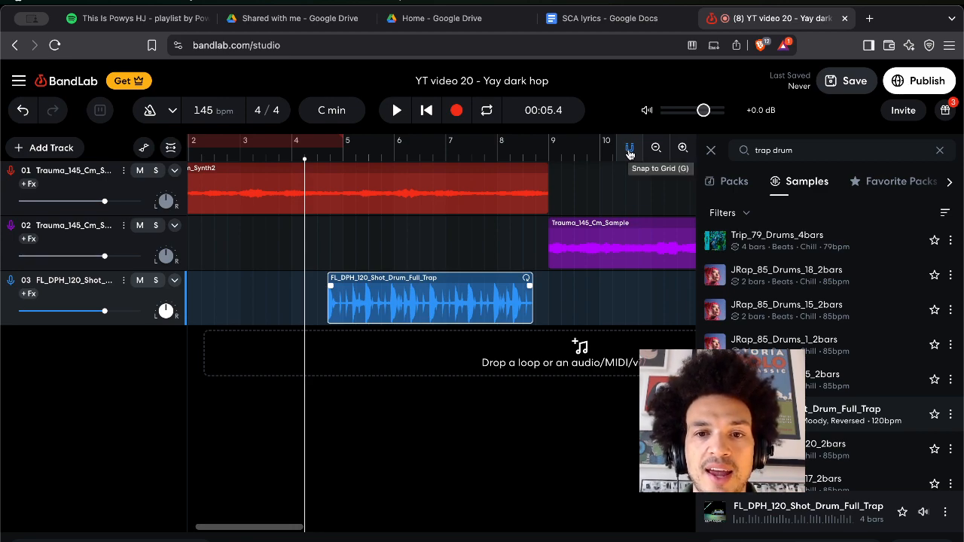
drag(438, 294, 262, 310)
Loop the drum clip out to bar 9 and select the word 'drums' in the sample search.
scroll(401, 320, left, 1)
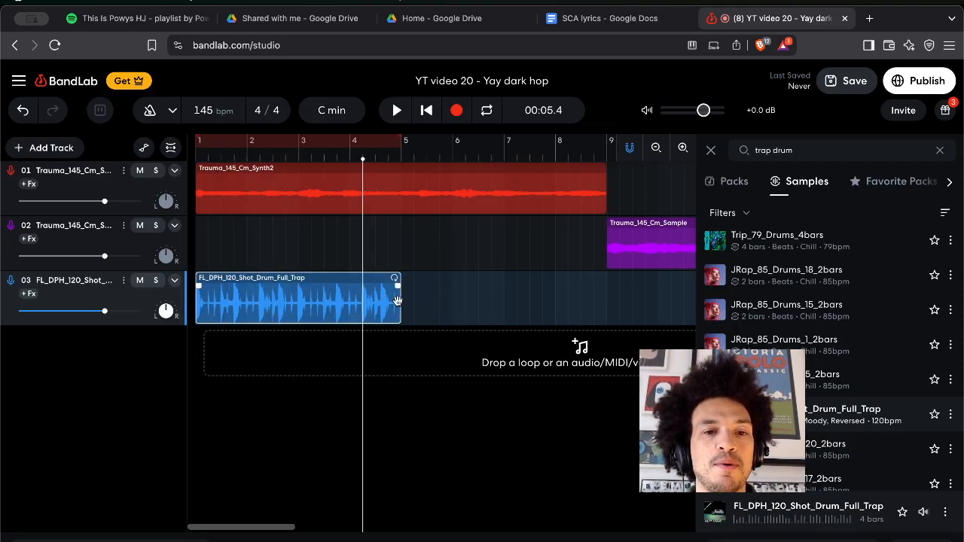
drag(396, 276, 602, 261)
double_click(787, 148)
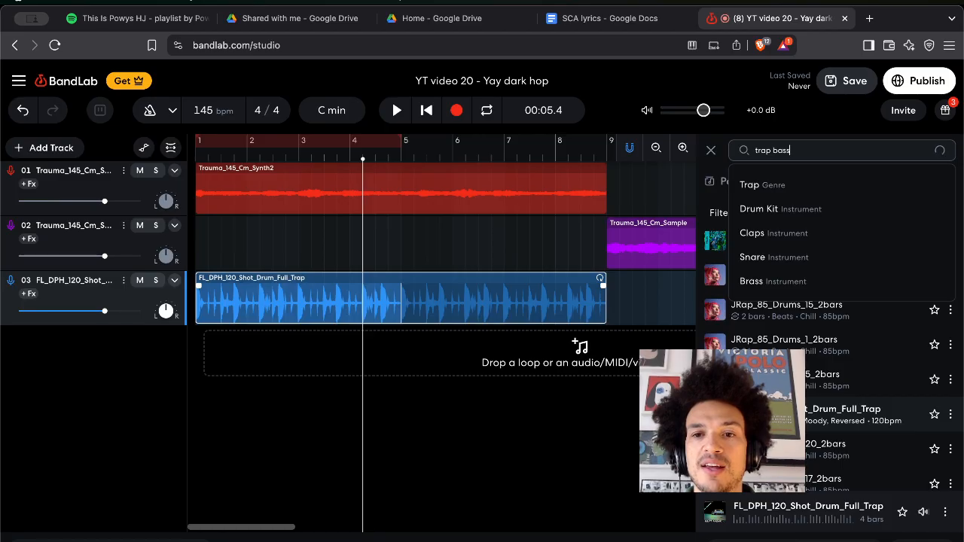
Search 'trap bass' and place Drill Trap Bass 08 on track 04 starting at bar 5.
key(Return)
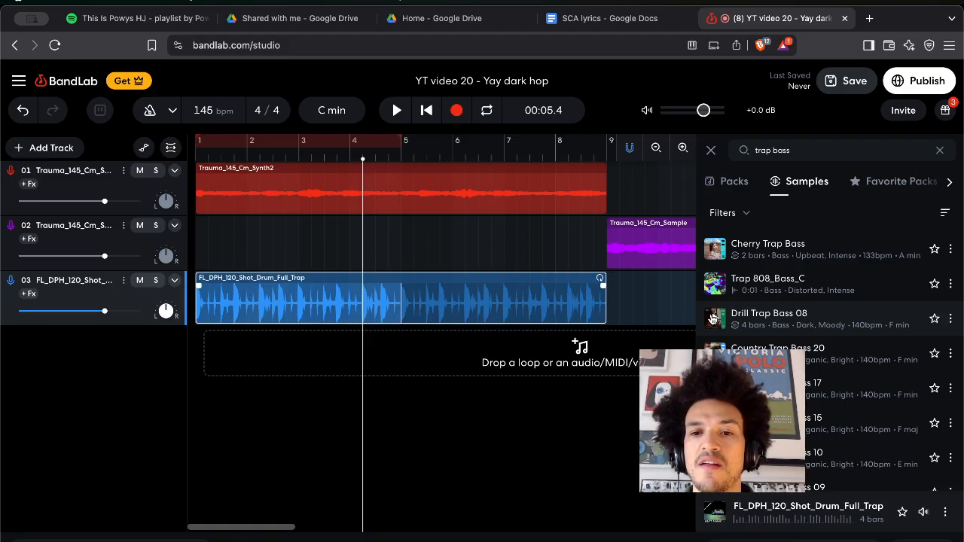
drag(712, 317, 432, 349)
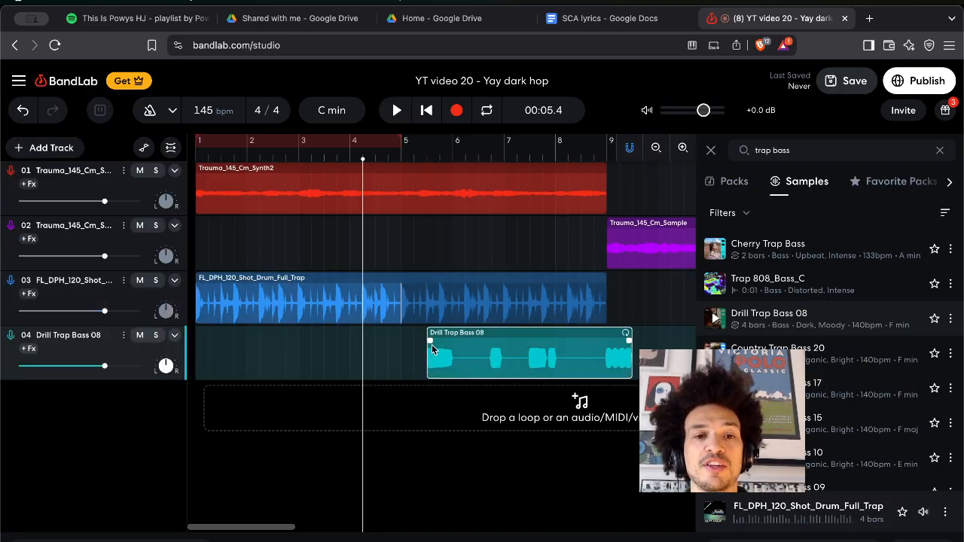
drag(453, 348, 431, 348)
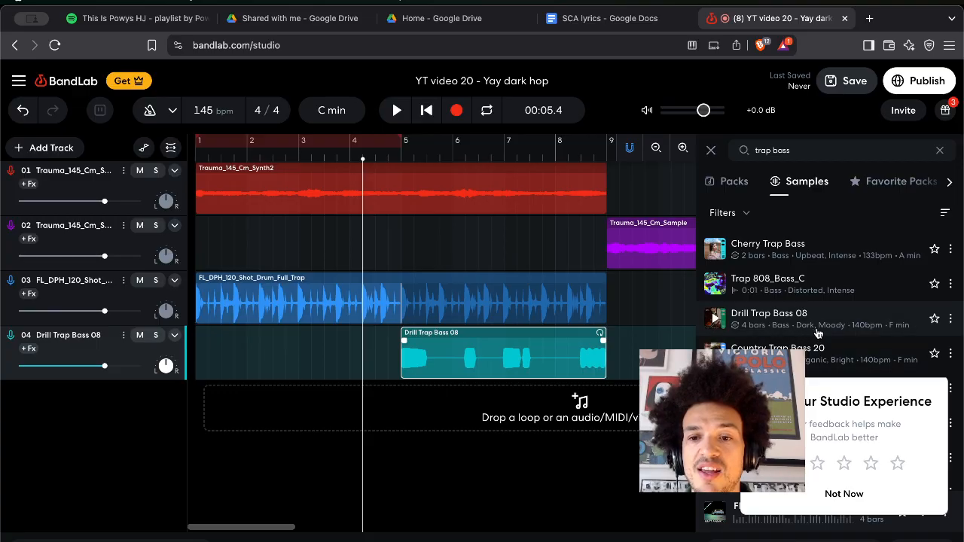
Dismiss the feedback popup with Not Now and lower the drum track to about -3 dB.
click(896, 463)
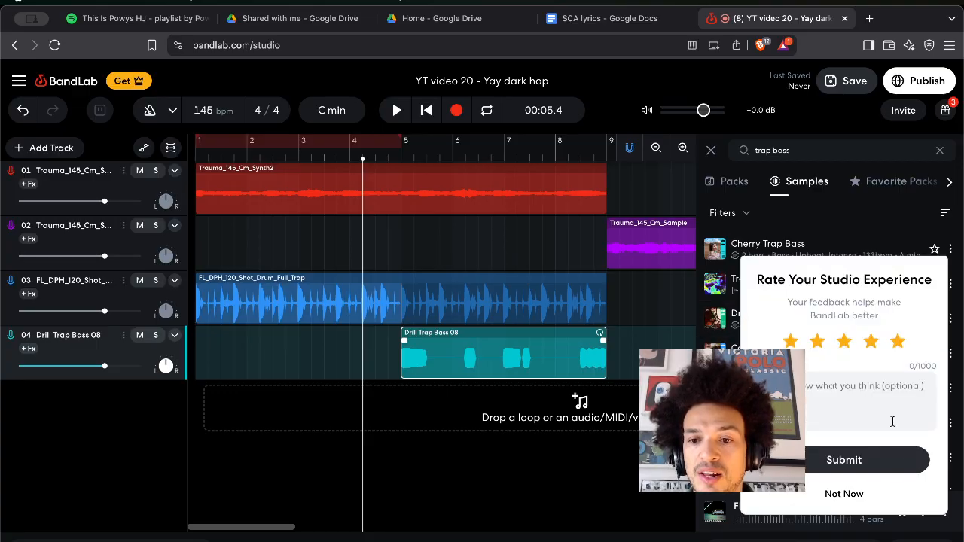
click(849, 499)
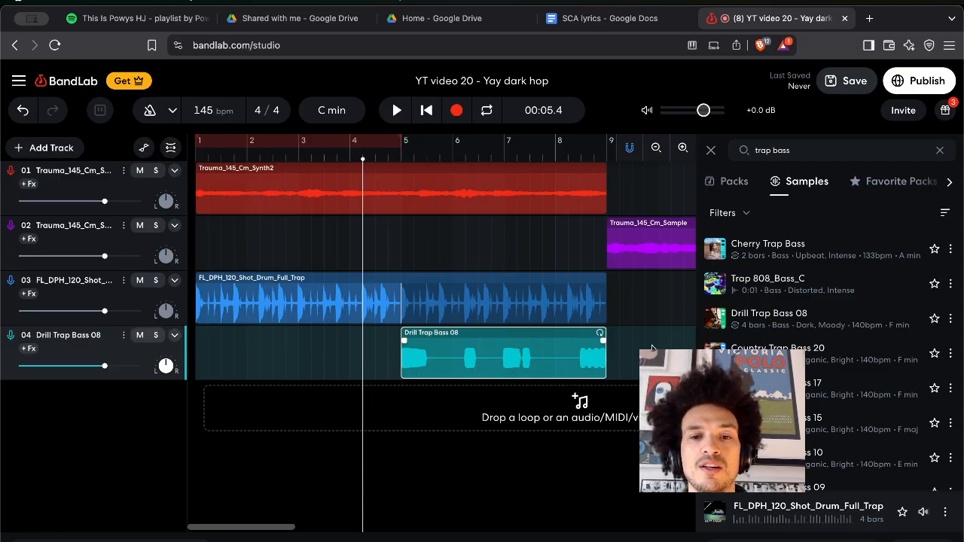
scroll(640, 226, down, 1)
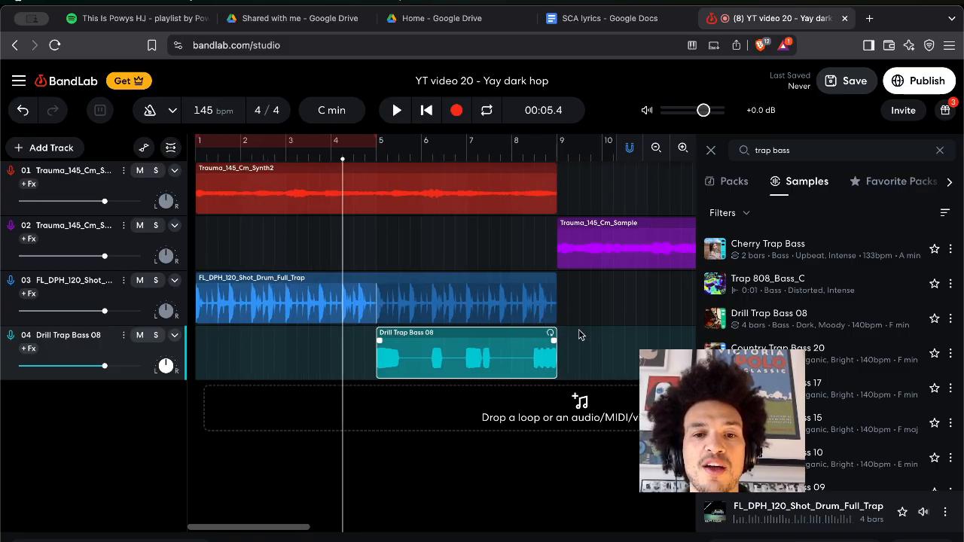
scroll(576, 335, right, 5)
drag(106, 307, 92, 311)
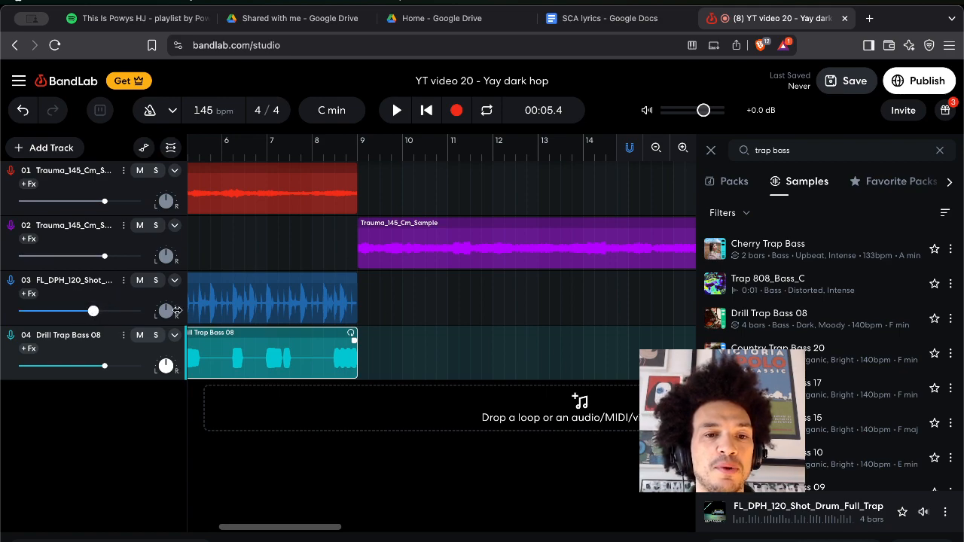
Extend the drum and bass loops past bar 9 out to bar 17.
click(334, 296)
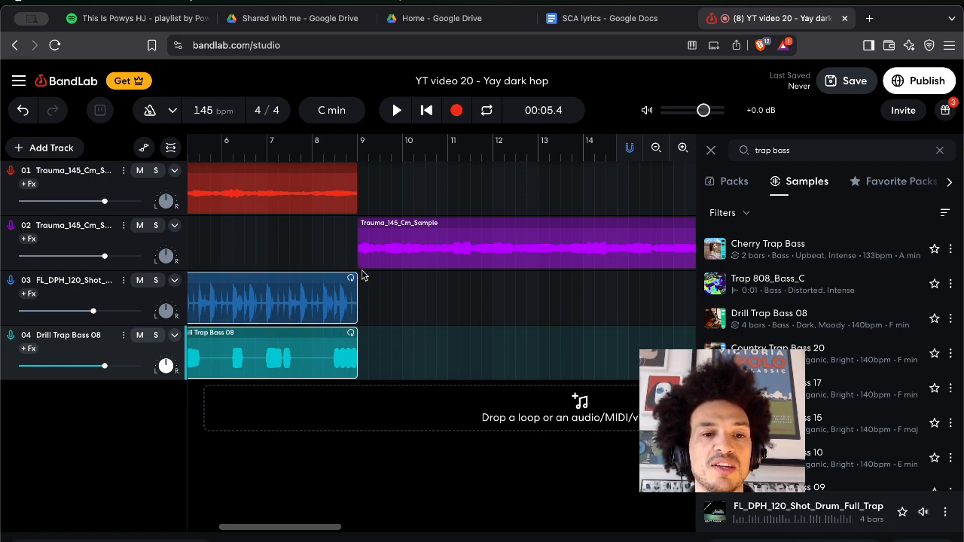
click(353, 278)
drag(352, 278, 678, 271)
Zoom out, line the drum and bass loops up to end at bar 17, and reset the playhead to bar 1.
scroll(585, 303, right, 4)
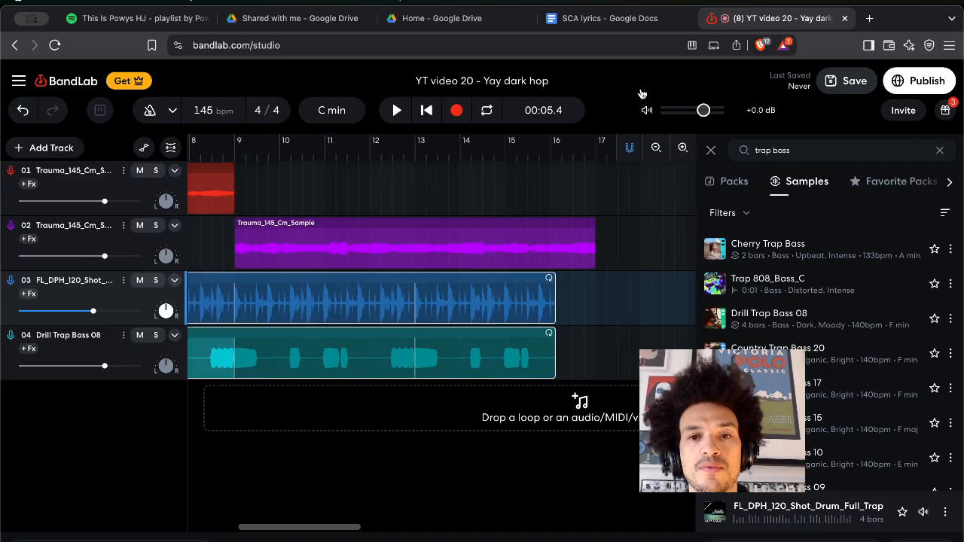
click(657, 148)
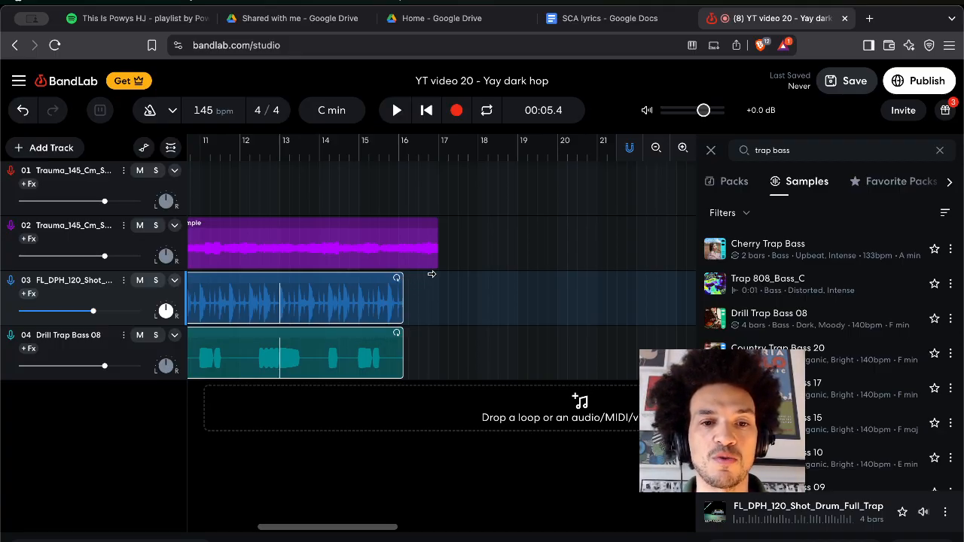
drag(431, 275, 437, 274)
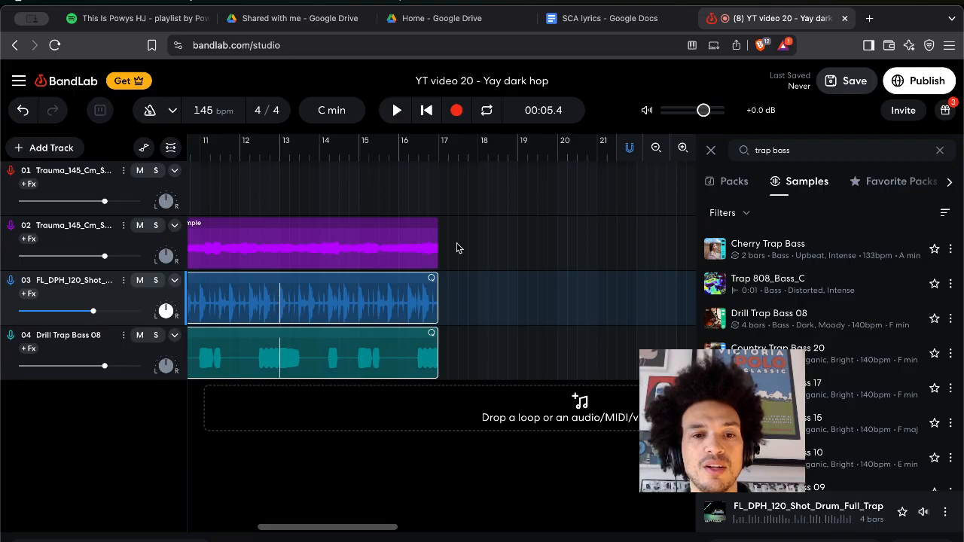
scroll(457, 248, left, 10)
click(426, 110)
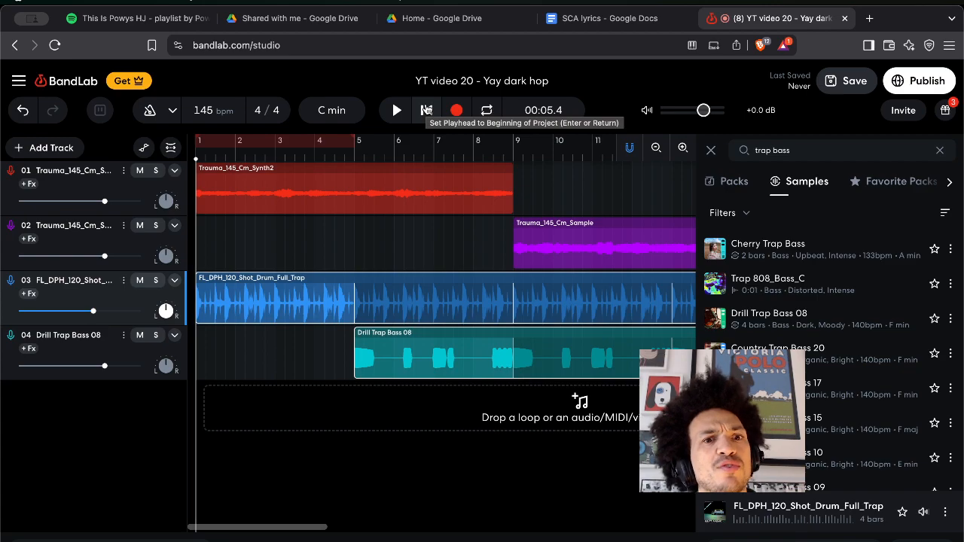
Play the four-track arrangement from bar 1, following the playhead, then stop it.
click(426, 110)
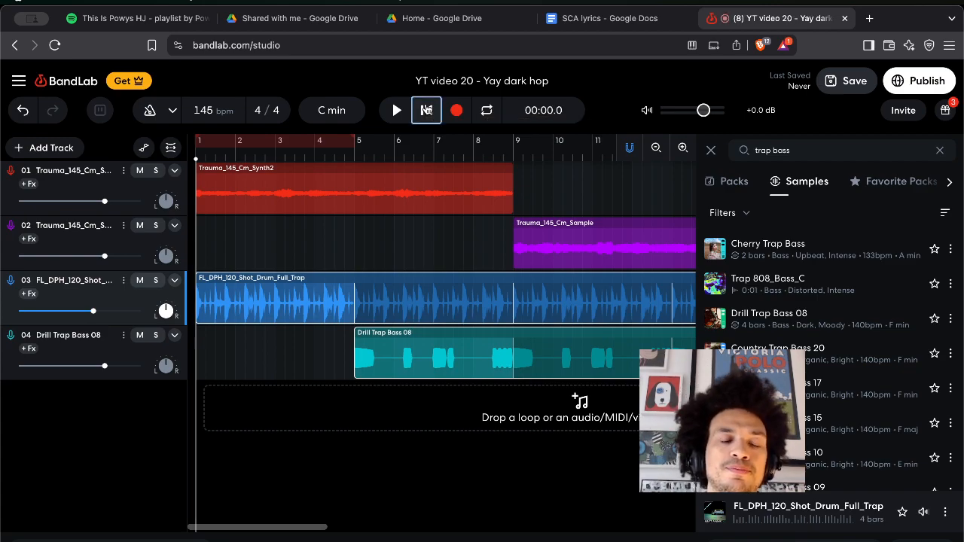
key(space)
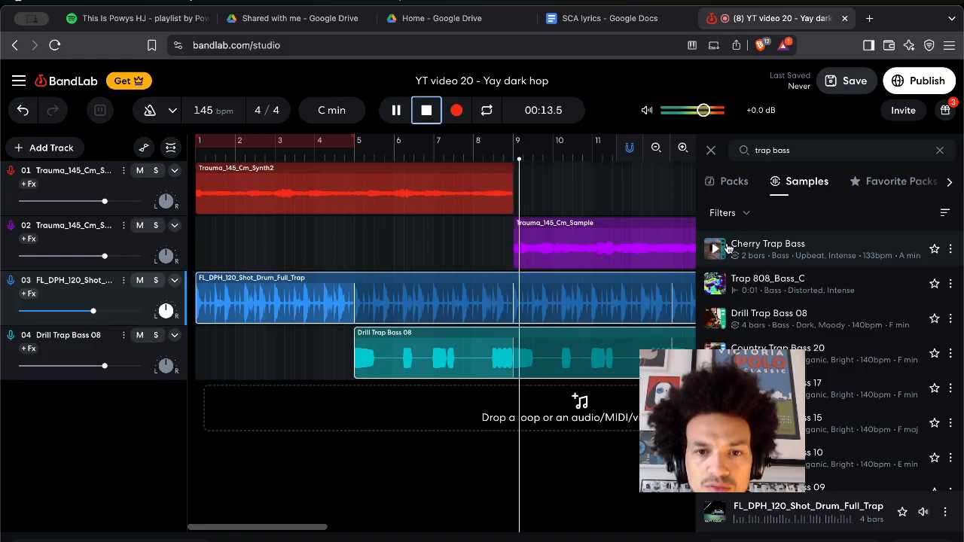
scroll(581, 309, right, 10)
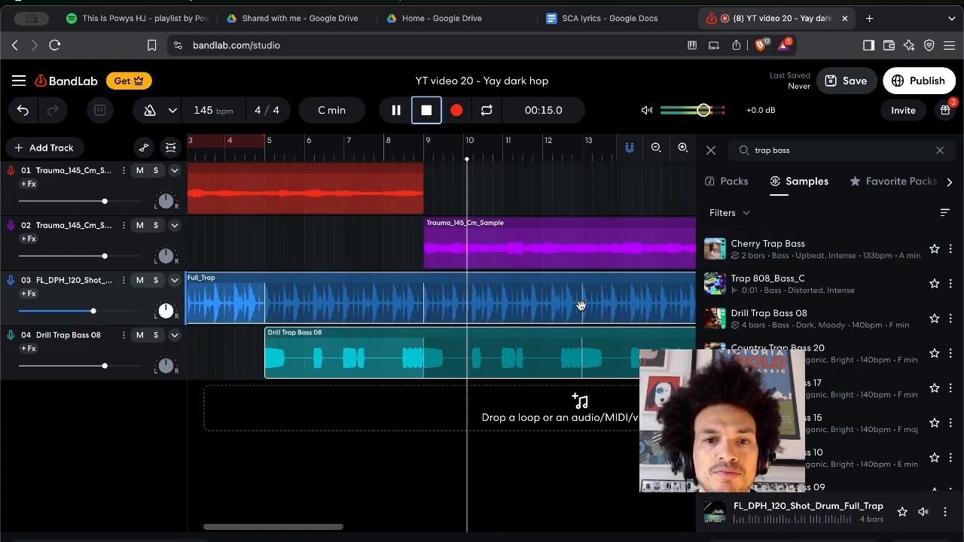
scroll(581, 305, left, 3)
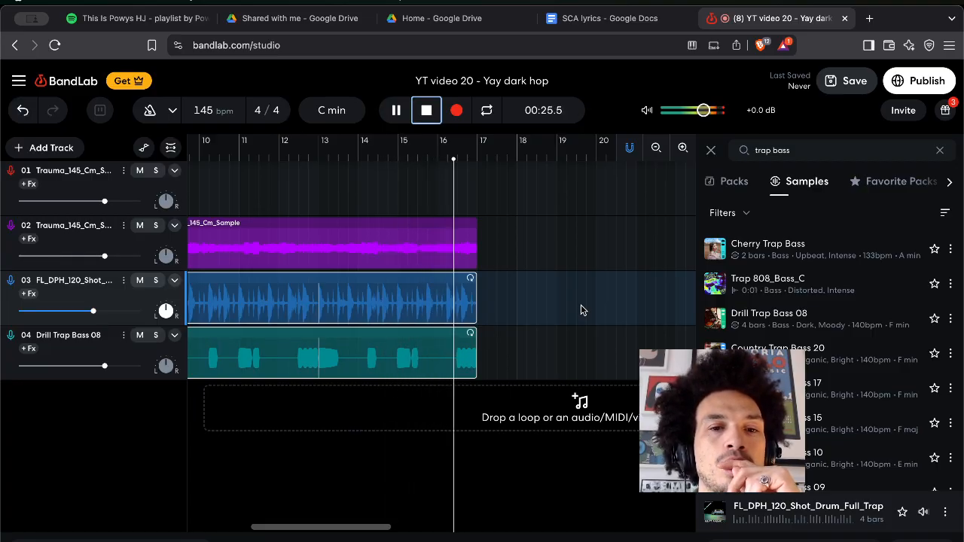
key(space)
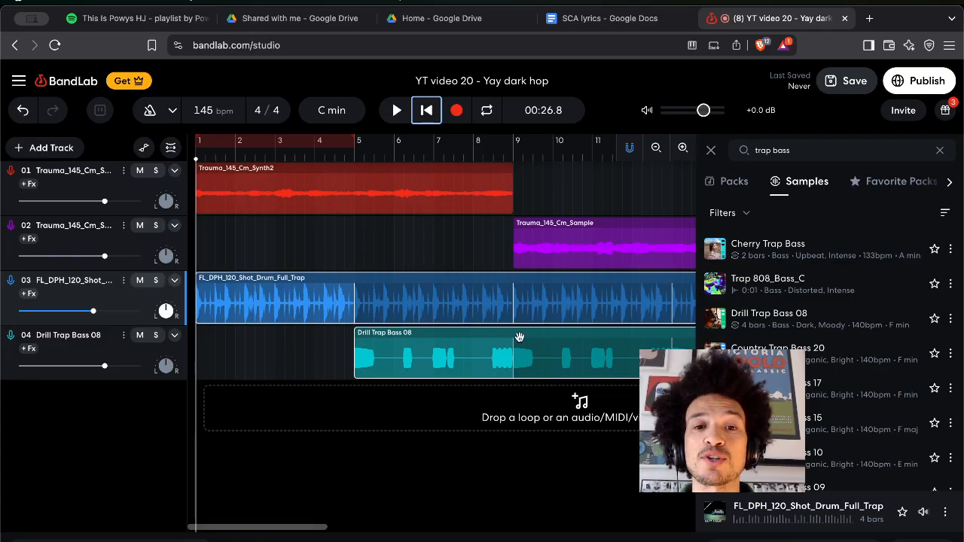
Marquee-select all four loop clips and duplicate them with Cmd+D so they repeat from bar 17.
scroll(519, 342, right, 5)
scroll(519, 342, right, 2)
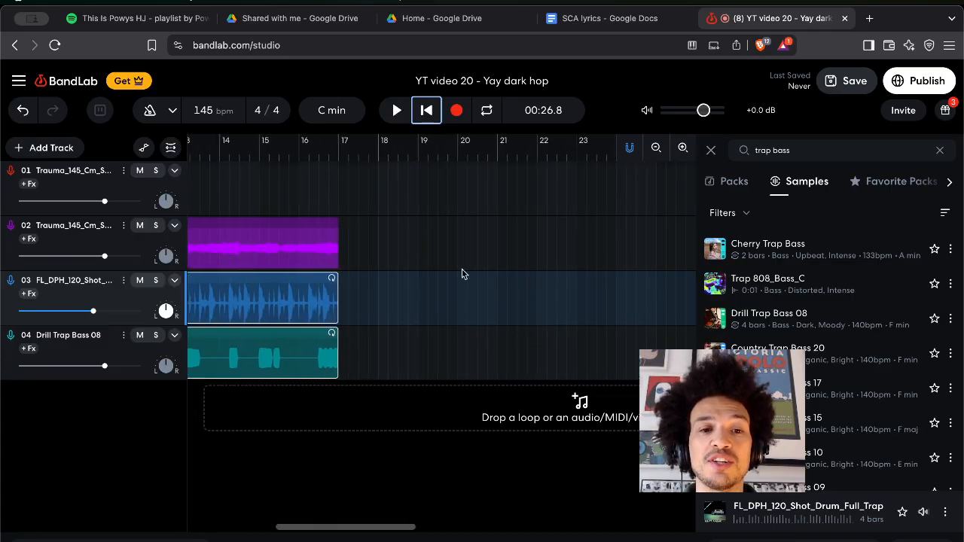
click(373, 201)
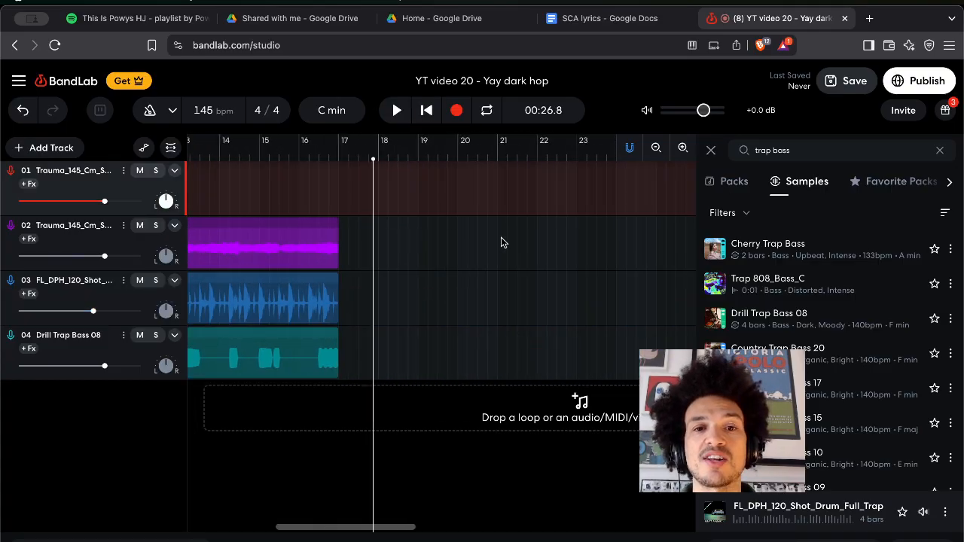
click(655, 149)
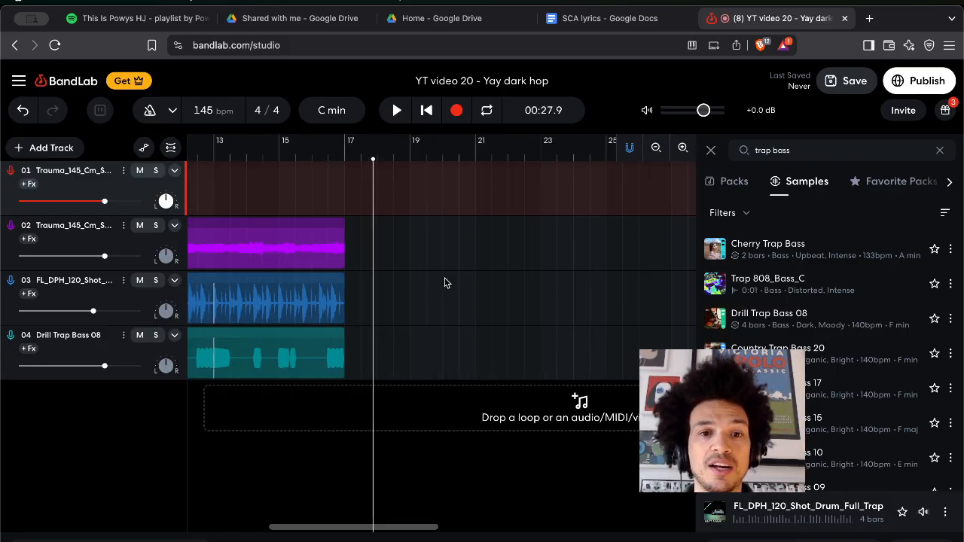
ctrl+scroll(444, 283, down, 3)
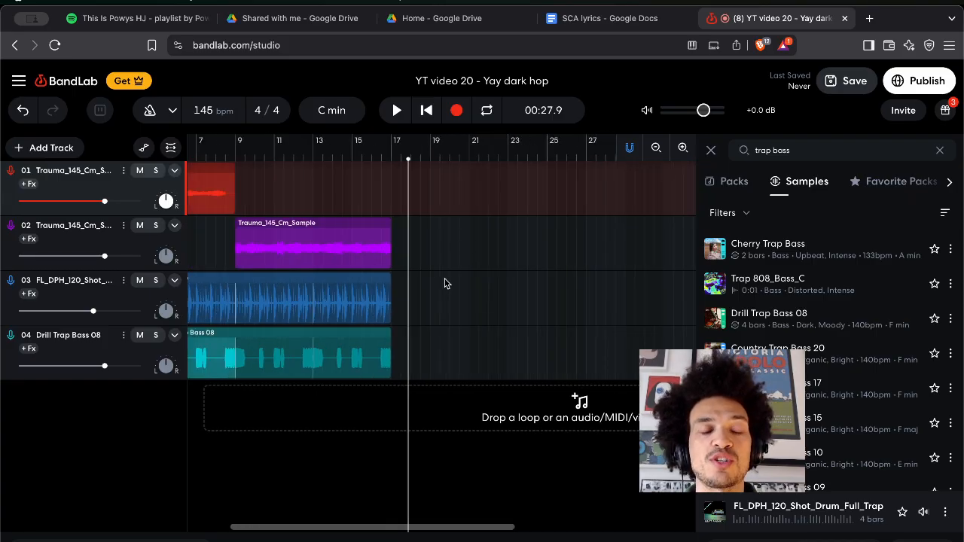
scroll(444, 283, down, 2)
drag(334, 269, 280, 185)
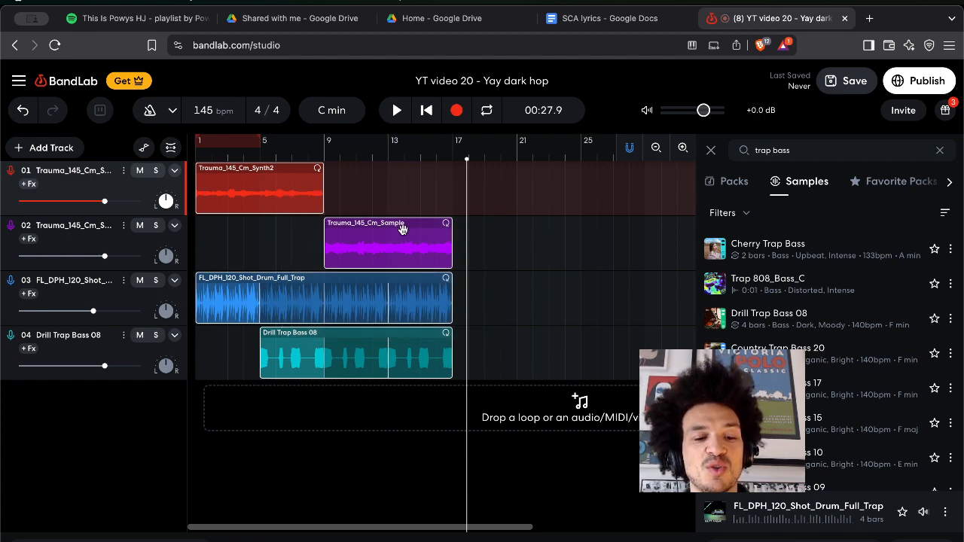
drag(467, 159, 451, 160)
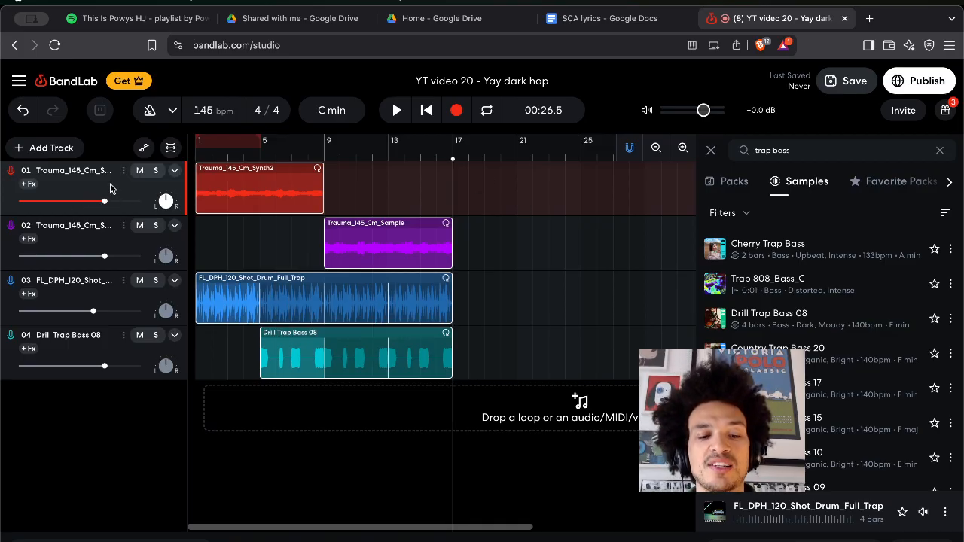
key(super+d)
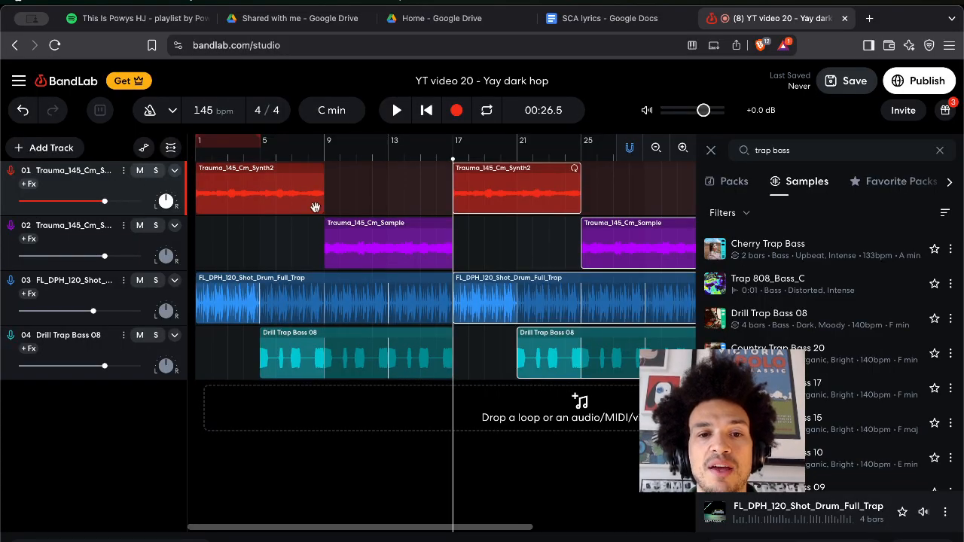
Paste the copied clips at bar 33 on track 01 with Cmd+V, then scroll back to bar 1.
click(543, 357)
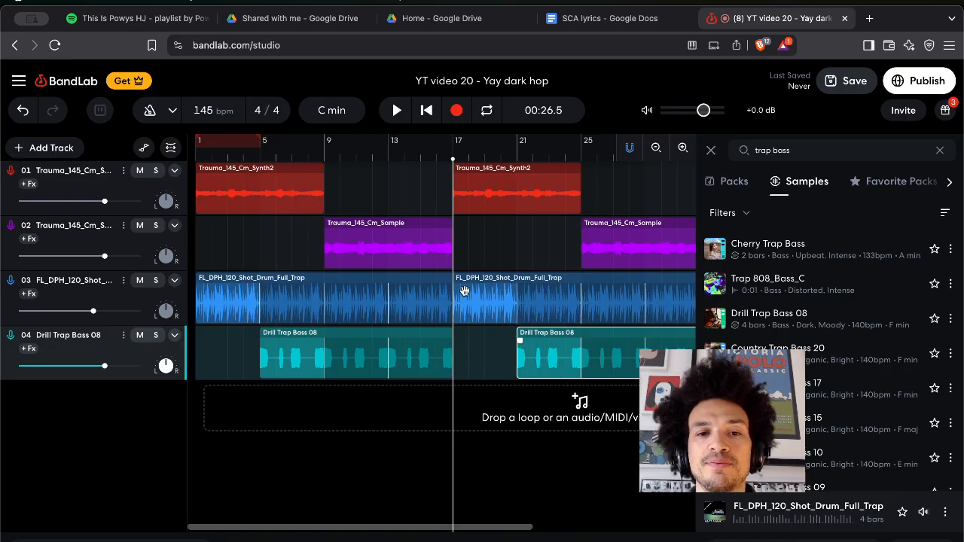
scroll(481, 286, right, 6)
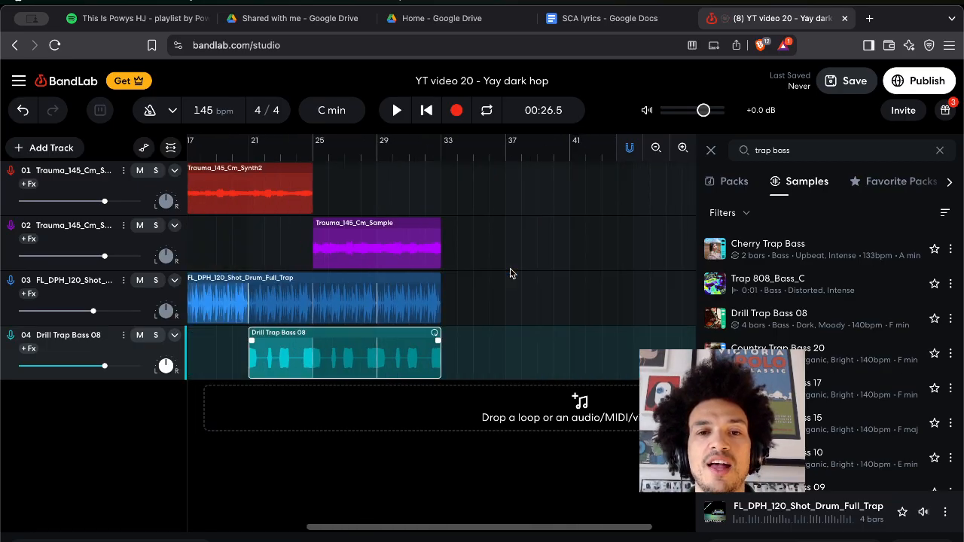
click(395, 153)
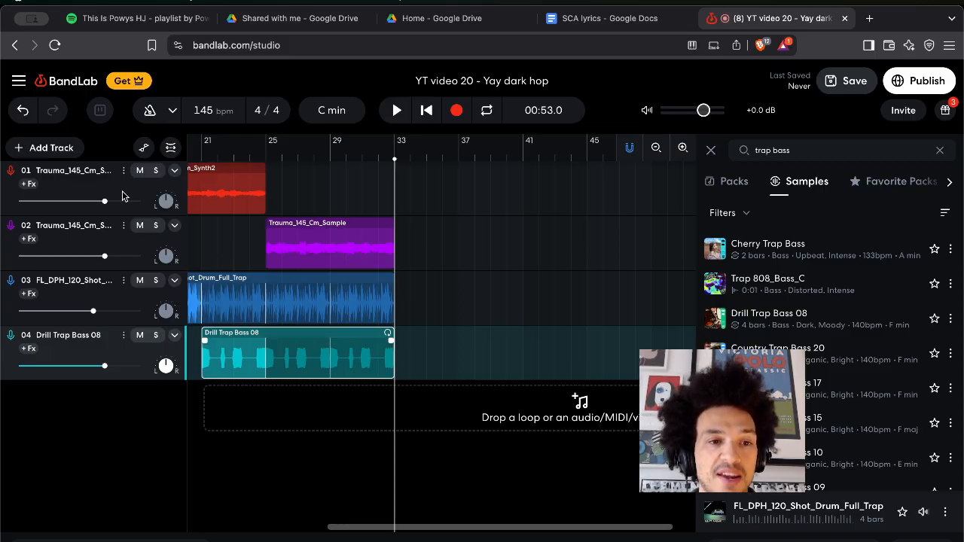
click(122, 195)
key(super+v)
scroll(341, 292, left, 3)
scroll(341, 292, left, 4)
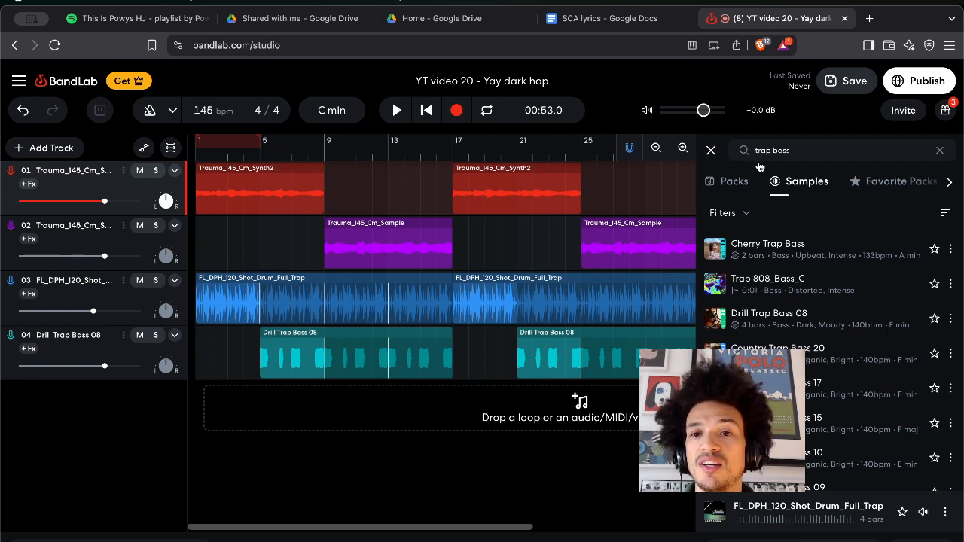
Clear the trap bass search and open the Fo'Real Beatz: Dark 808 Hip Hop Vol. 2 pack.
click(939, 150)
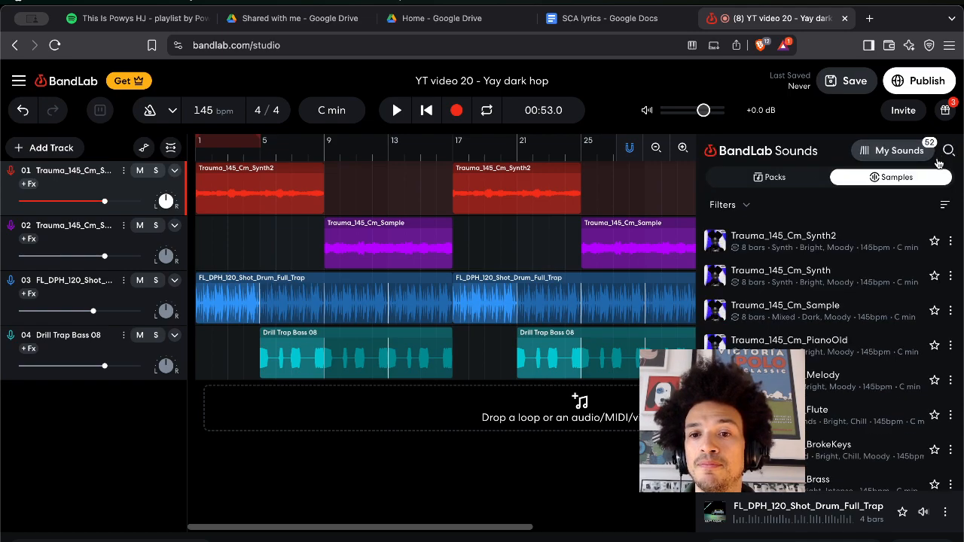
click(750, 182)
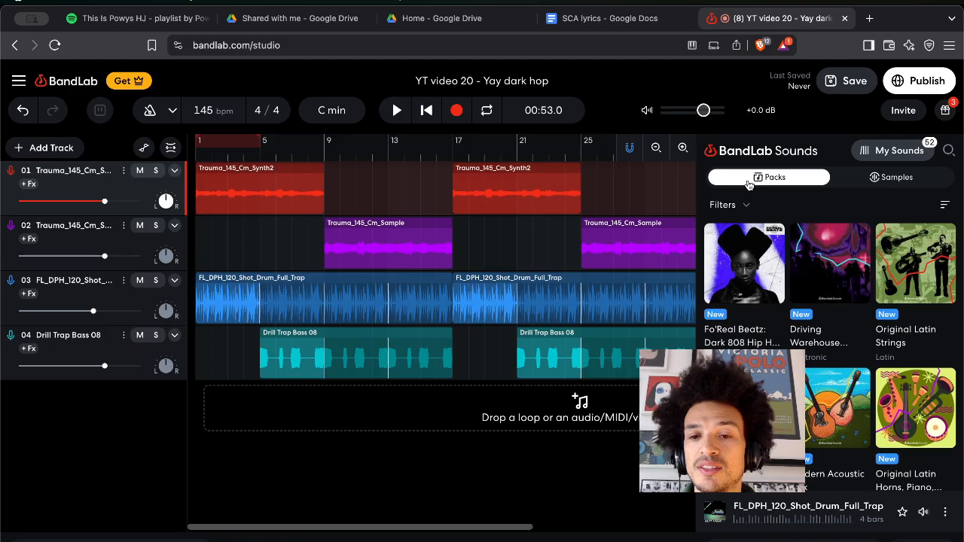
click(751, 343)
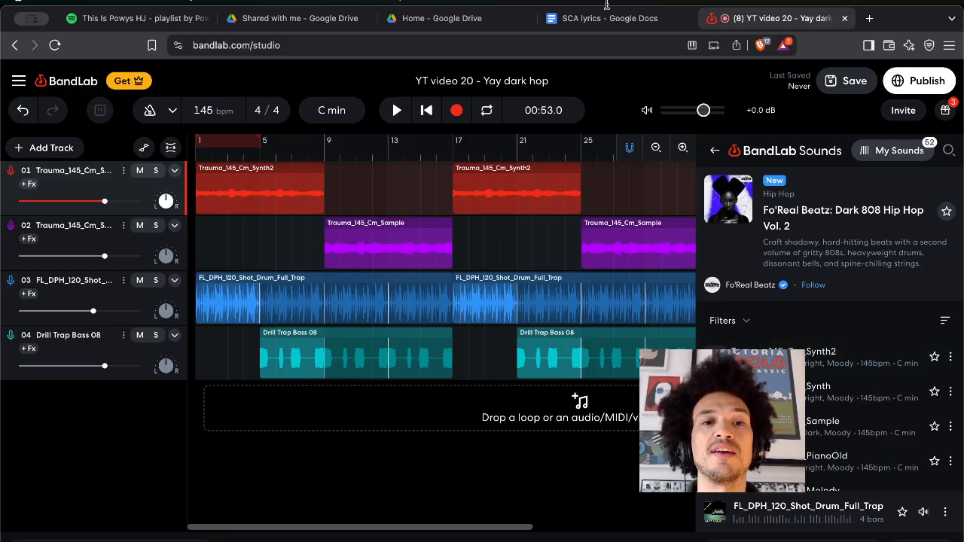
click(426, 113)
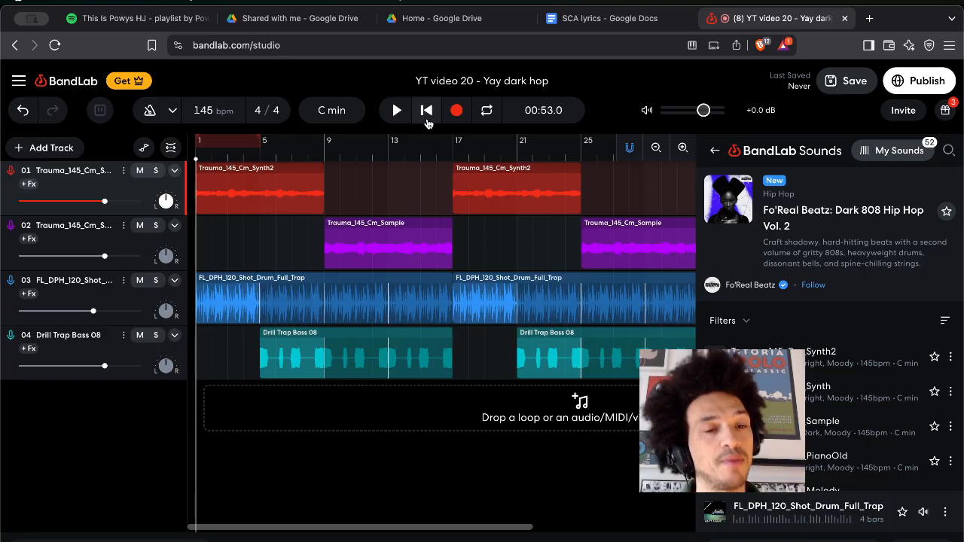
Play the arrangement from the start and loop the first Drill Trap Bass clip for longer.
click(426, 121)
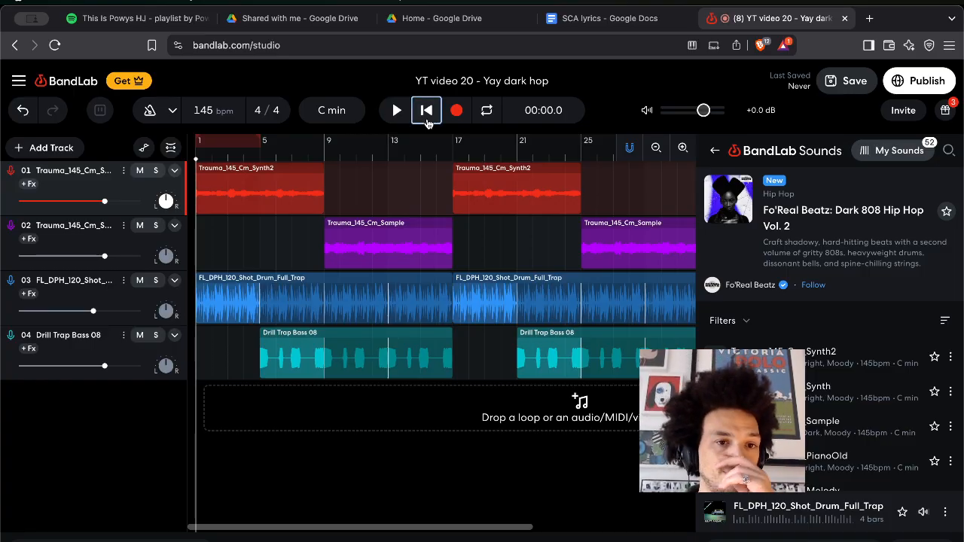
key(space)
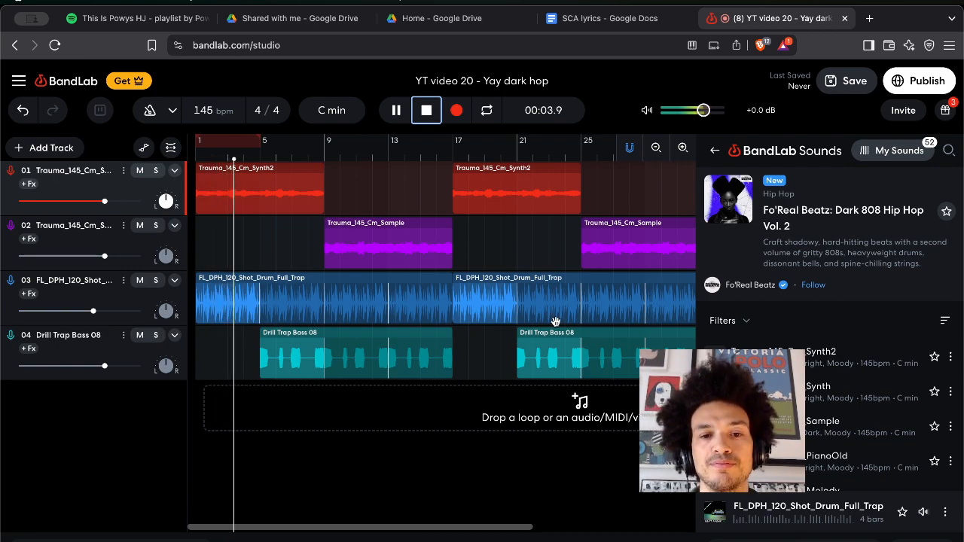
click(534, 358)
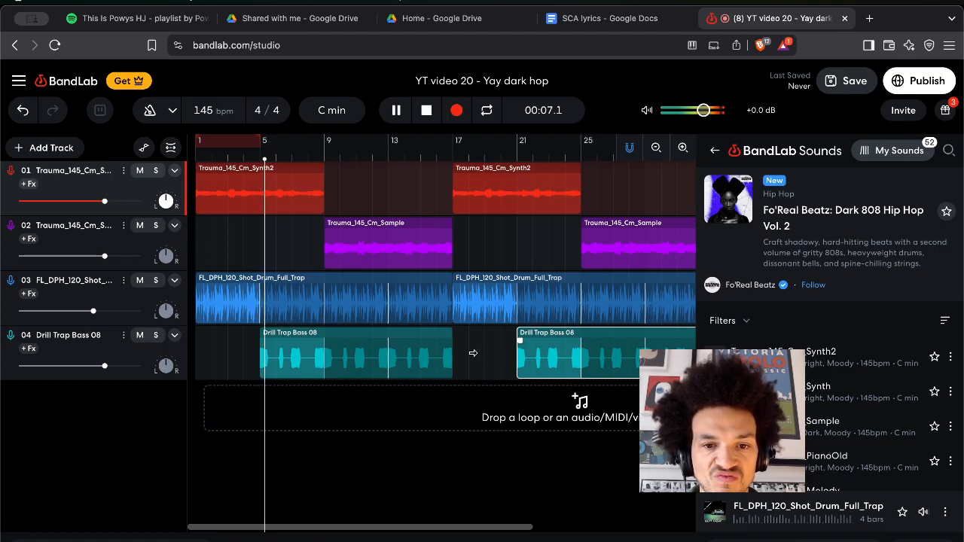
click(444, 355)
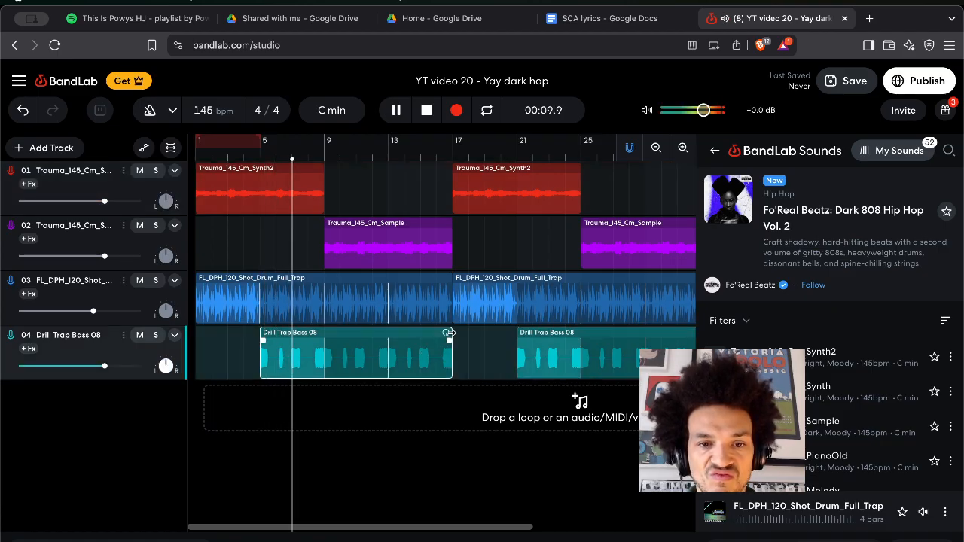
drag(451, 343, 517, 326)
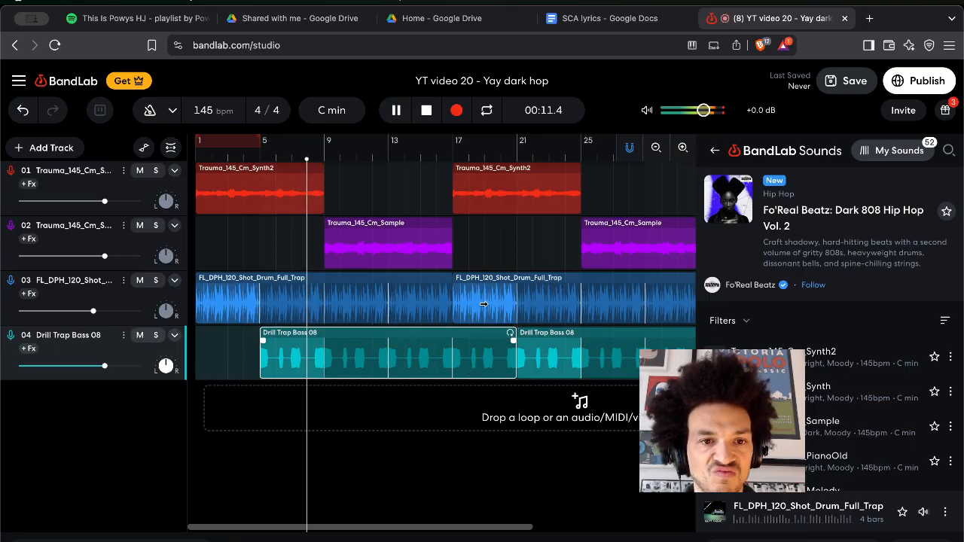
key(space)
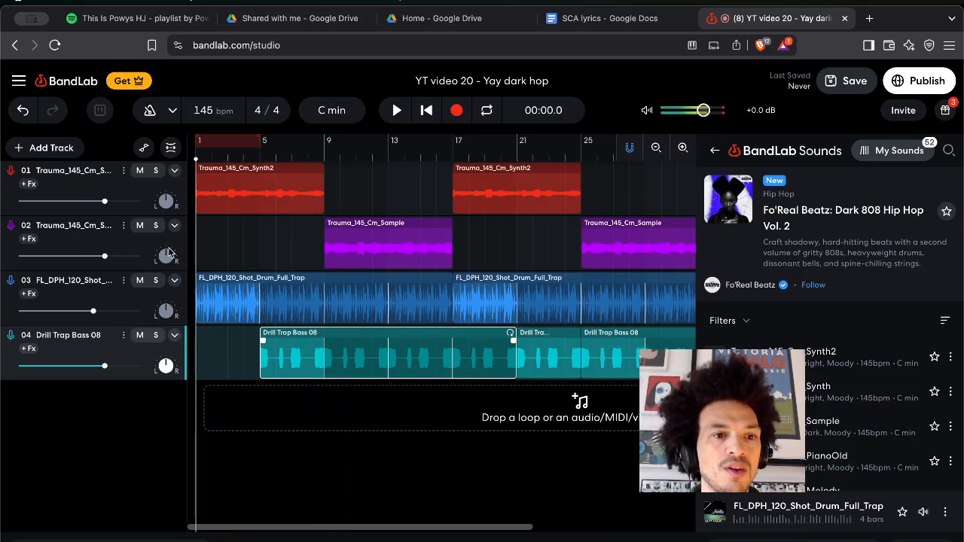
Lower track volumes while listening: track 02 to -4.3 dB, track 01 to -5.3 dB, track 03 to -6.0 dB.
drag(104, 256, 84, 256)
drag(103, 201, 86, 201)
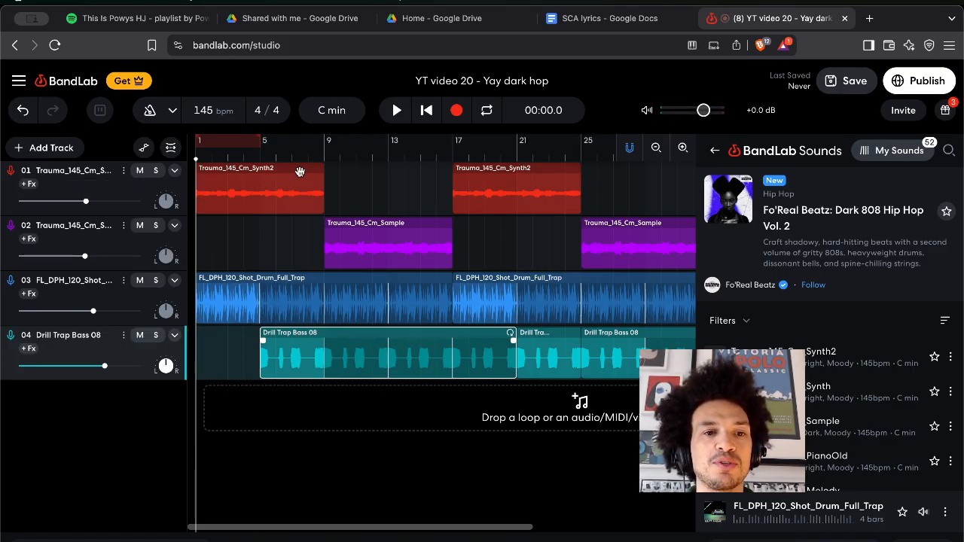
key(space)
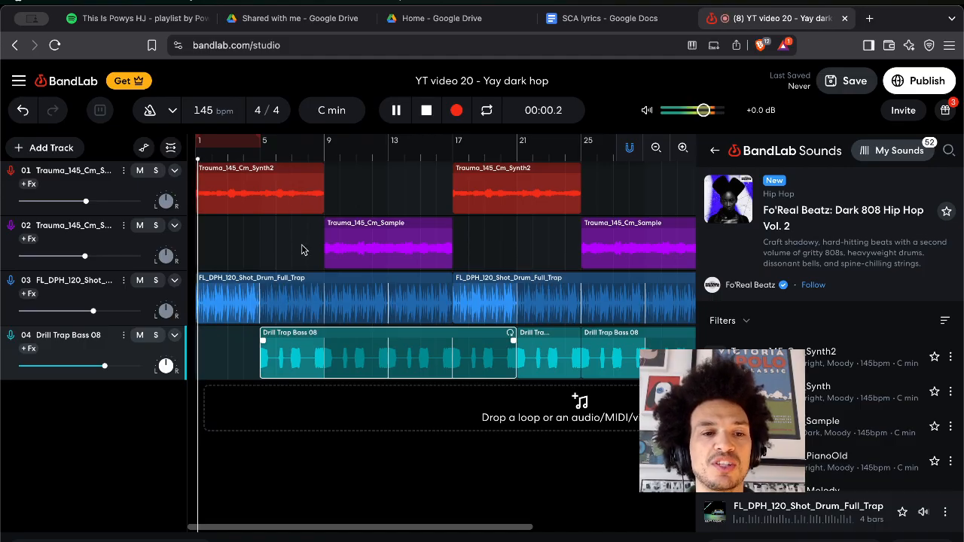
drag(92, 310, 75, 310)
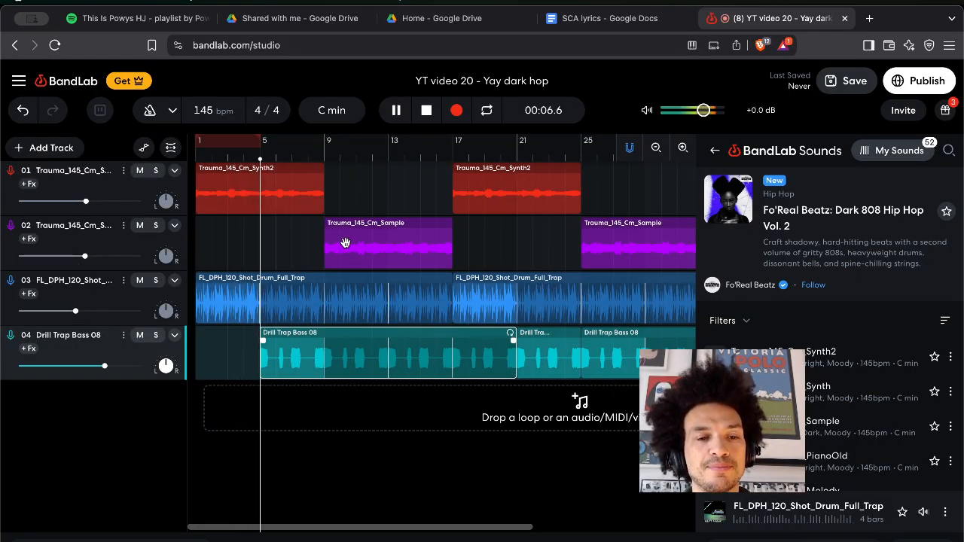
key(space)
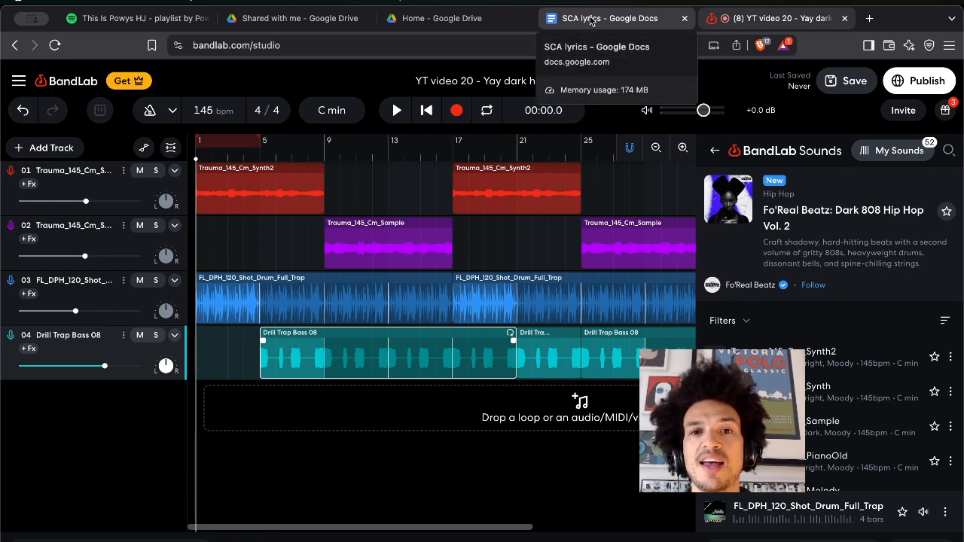
Save the project, type 'hip ih' into the Lyrics/Notes panel, and close the Google Drive tab.
click(757, 540)
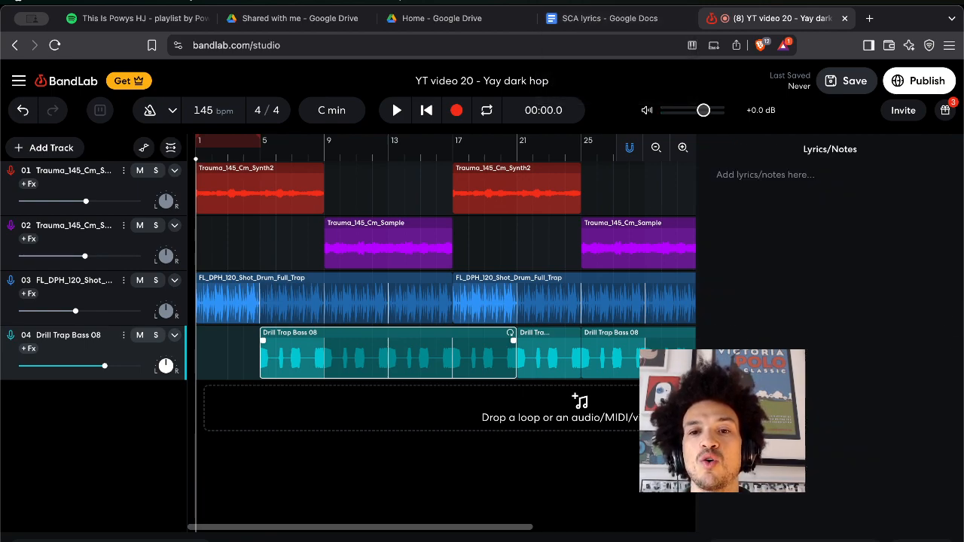
click(847, 81)
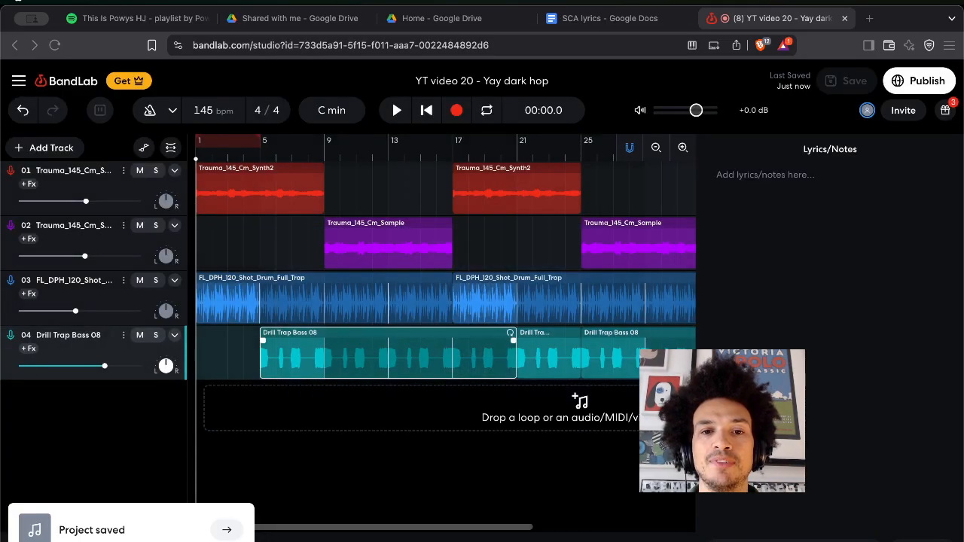
click(780, 191)
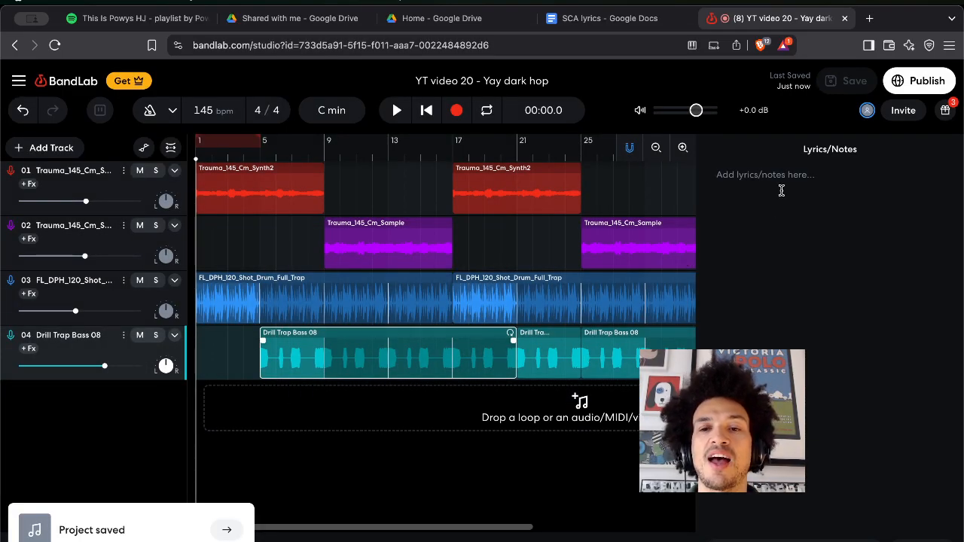
text(hip )
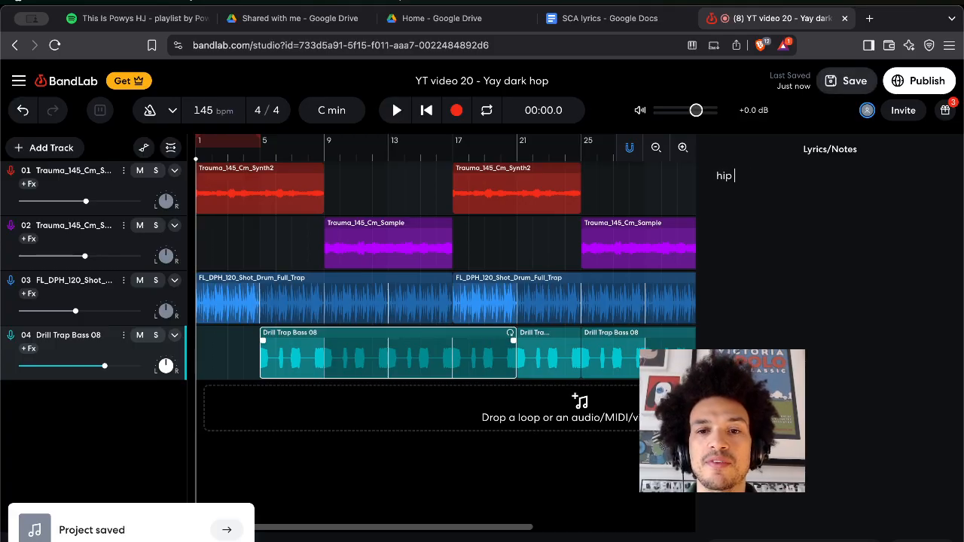
text(ih)
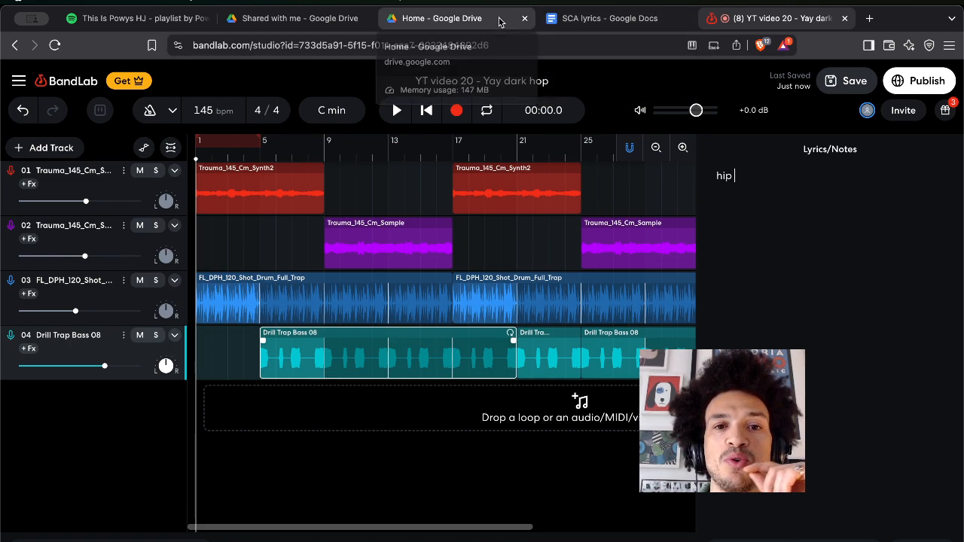
click(525, 19)
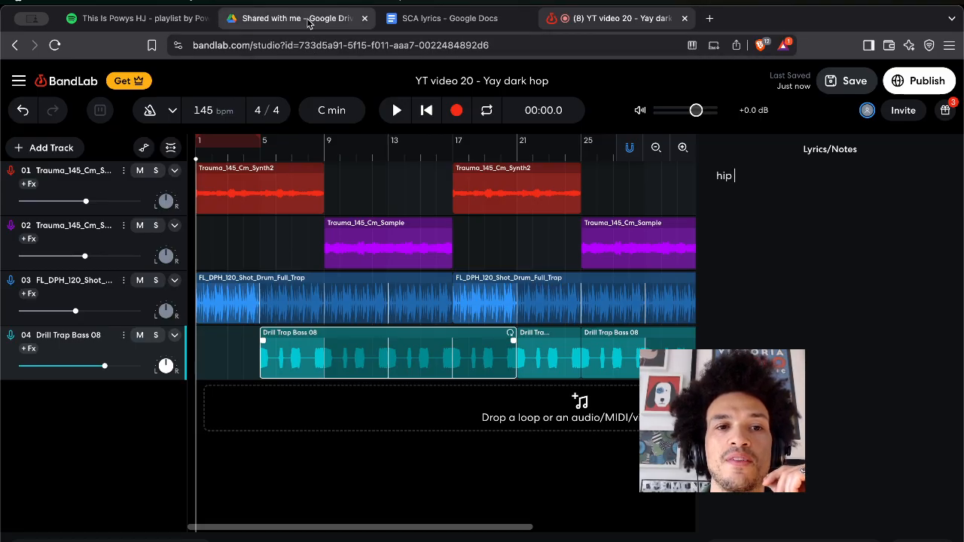
Close the Shared with me Drive tab and browse the This Is Powys HJ Spotify playlist.
click(364, 18)
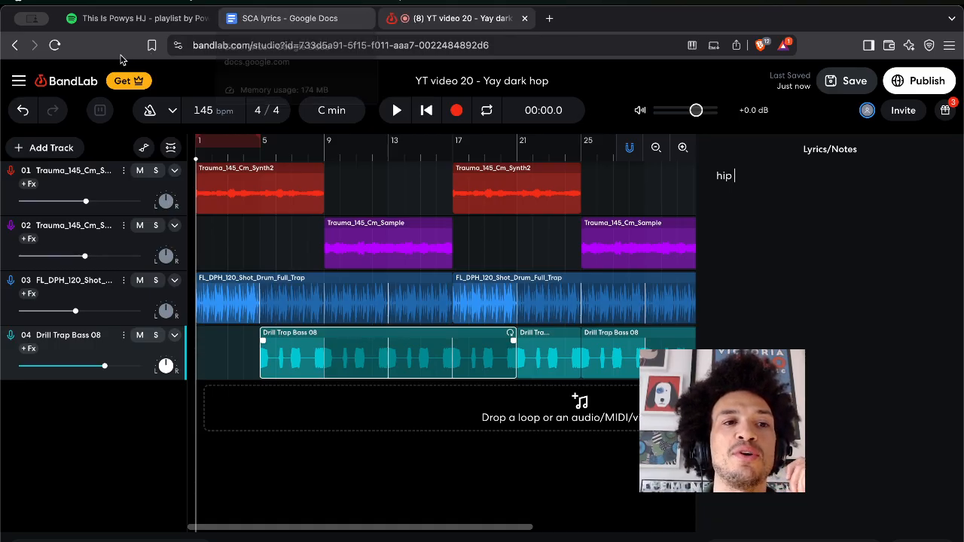
click(115, 21)
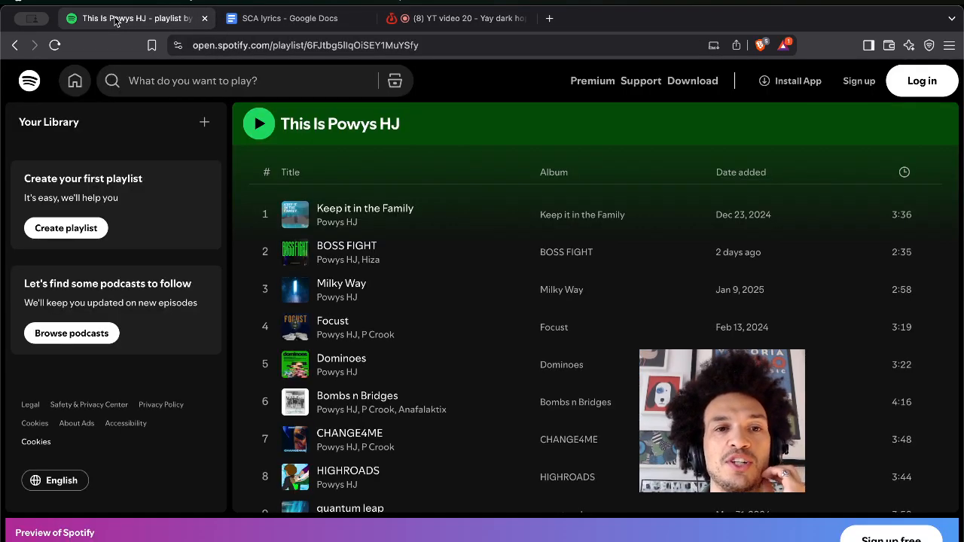
scroll(443, 366, down, 1)
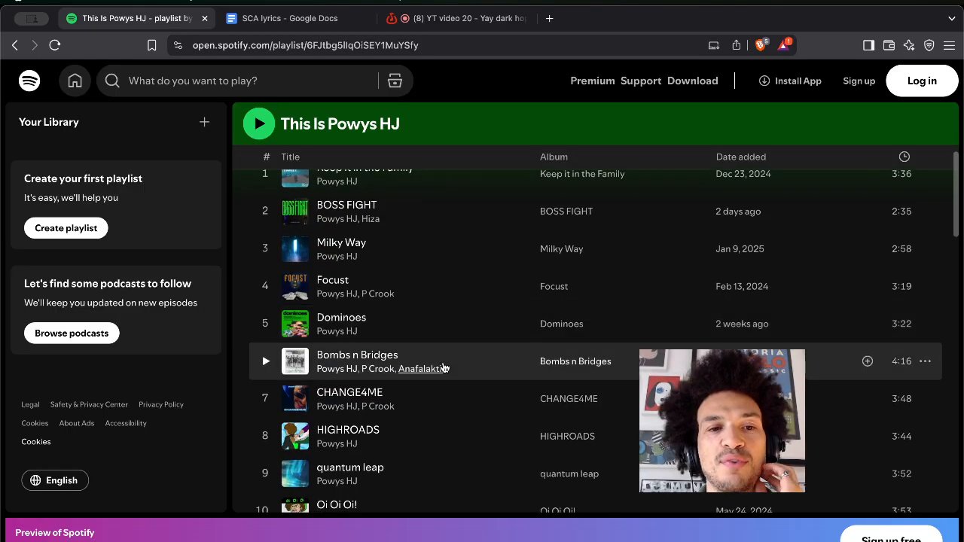
scroll(443, 367, up, 3)
scroll(442, 366, down, 6)
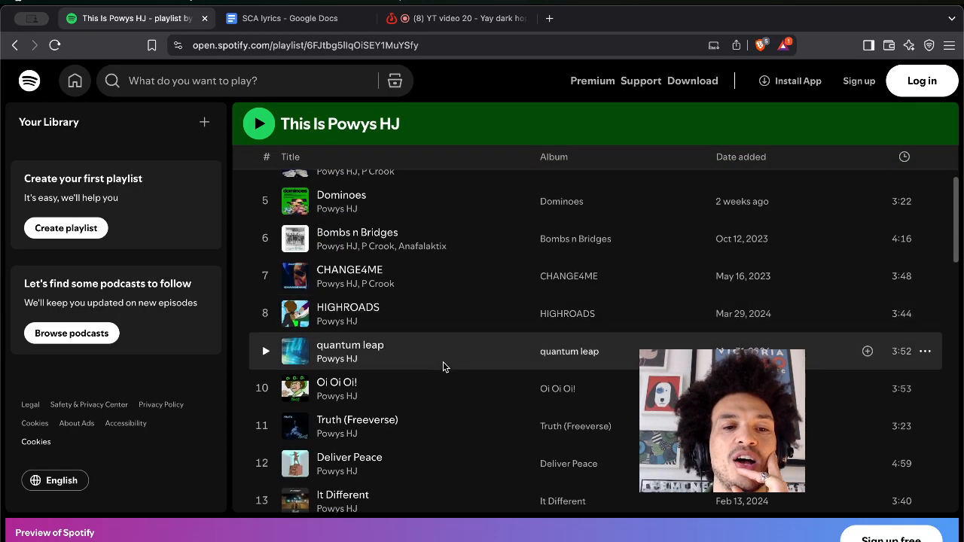
scroll(442, 366, down, 7)
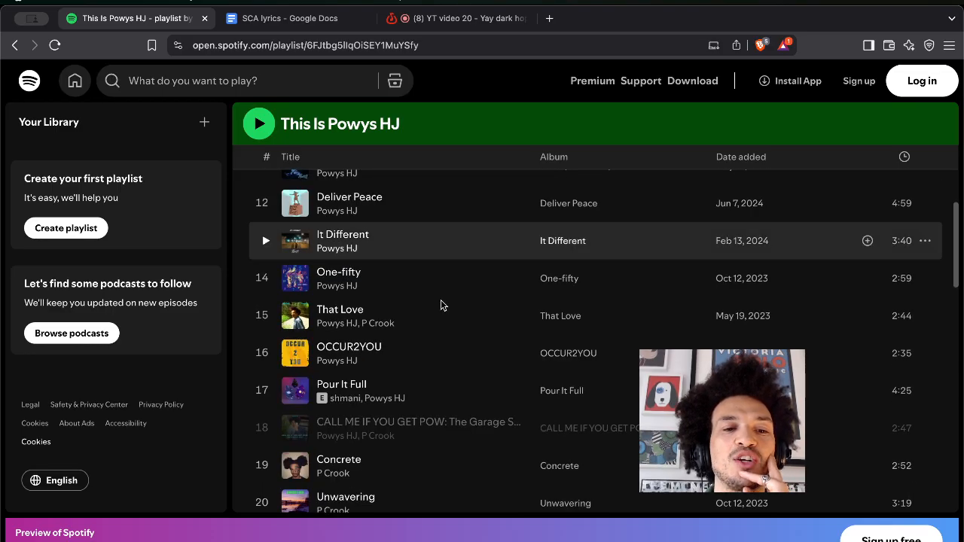
scroll(352, 446, down, 2)
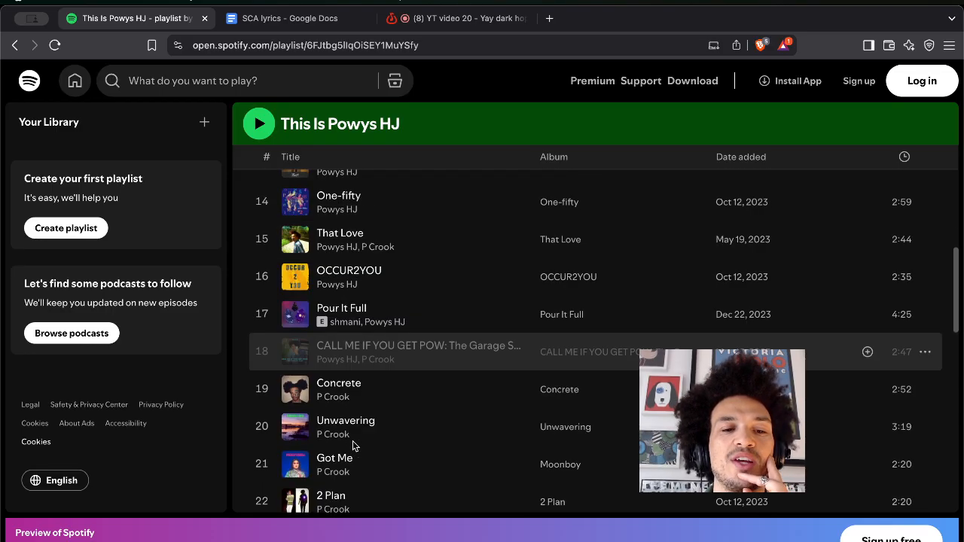
scroll(357, 321, up, 2)
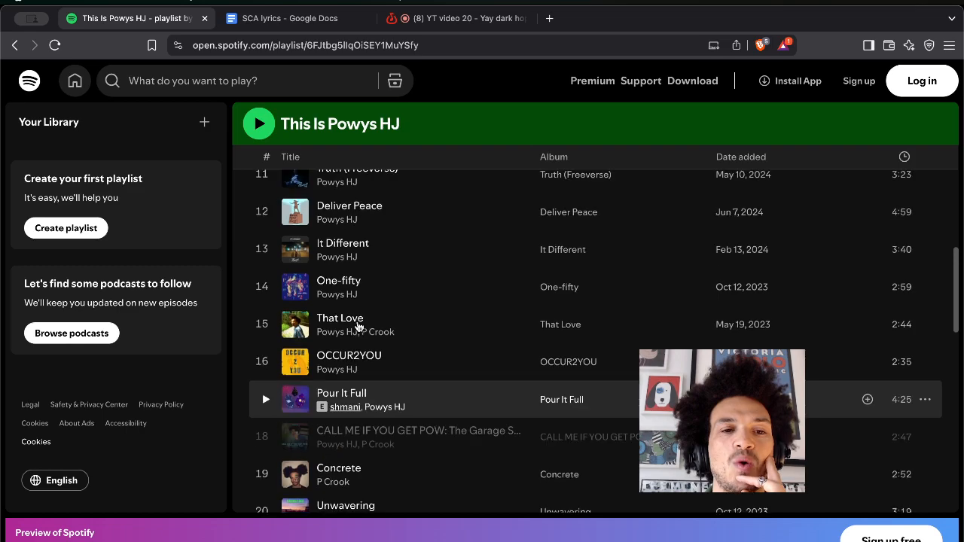
scroll(359, 325, up, 4)
scroll(360, 401, up, 1)
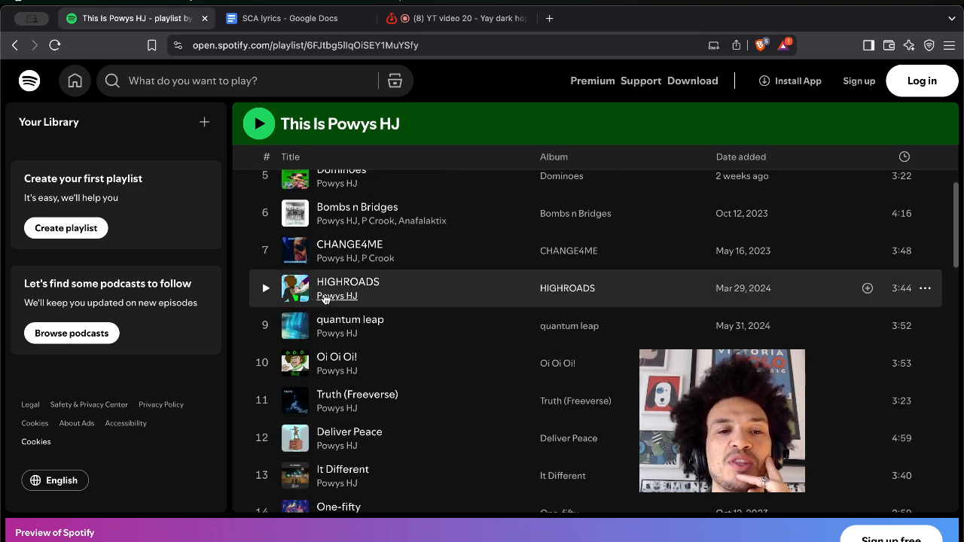
scroll(316, 332, up, 1)
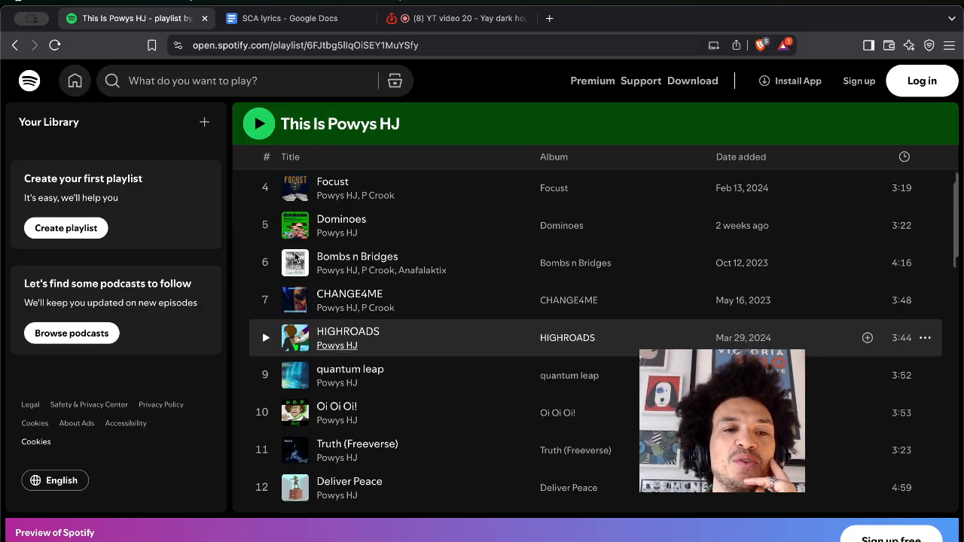
scroll(292, 225, up, 3)
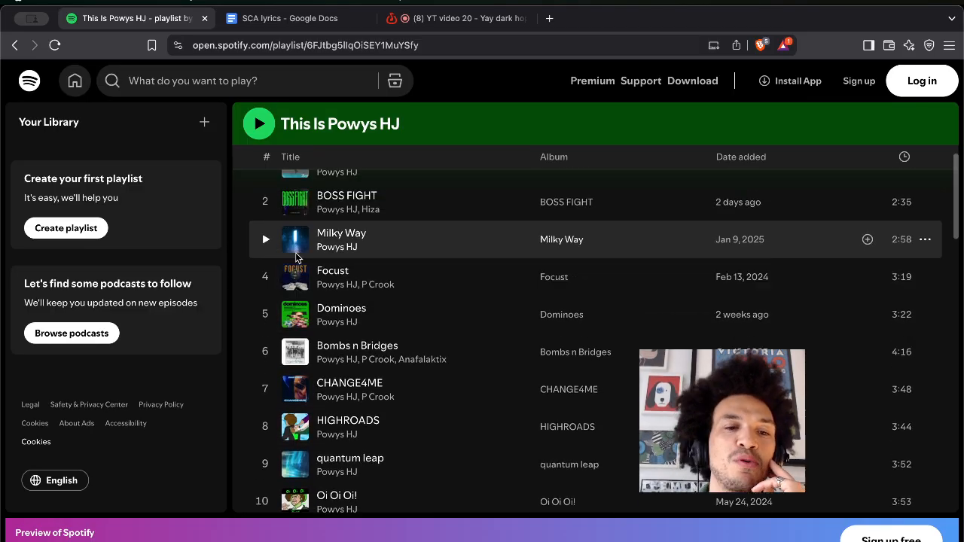
scroll(297, 244, up, 2)
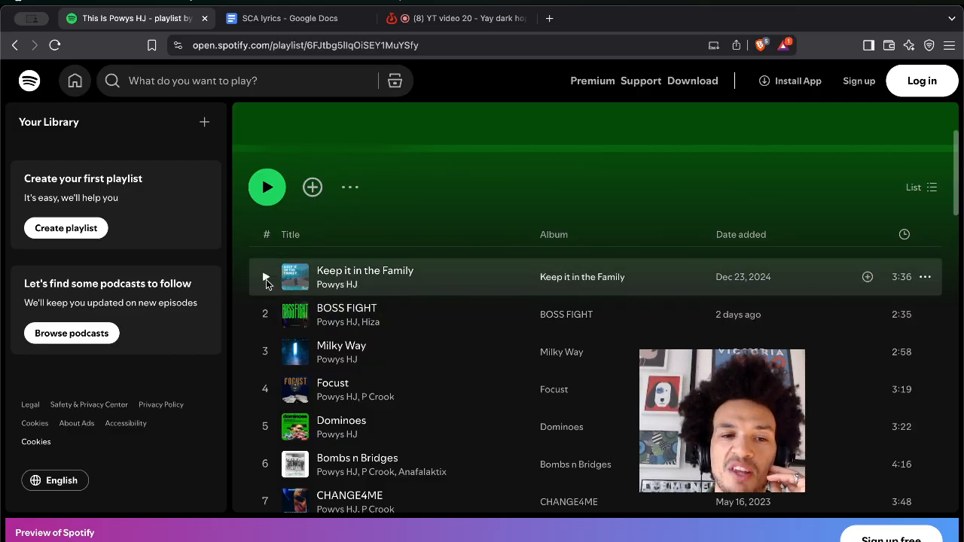
Try playing Keep it in the Family, dismiss the sign-up prompt, and return to BandLab.
click(266, 279)
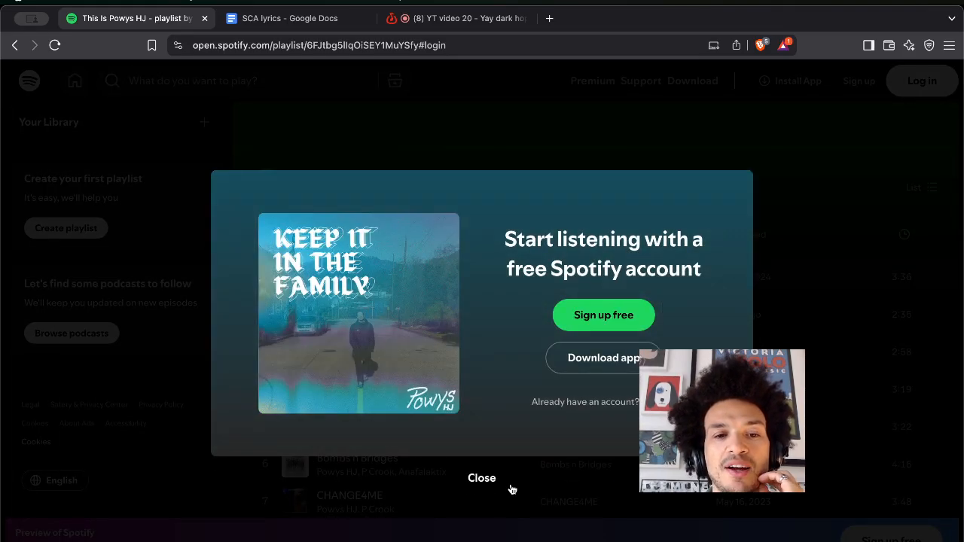
click(473, 484)
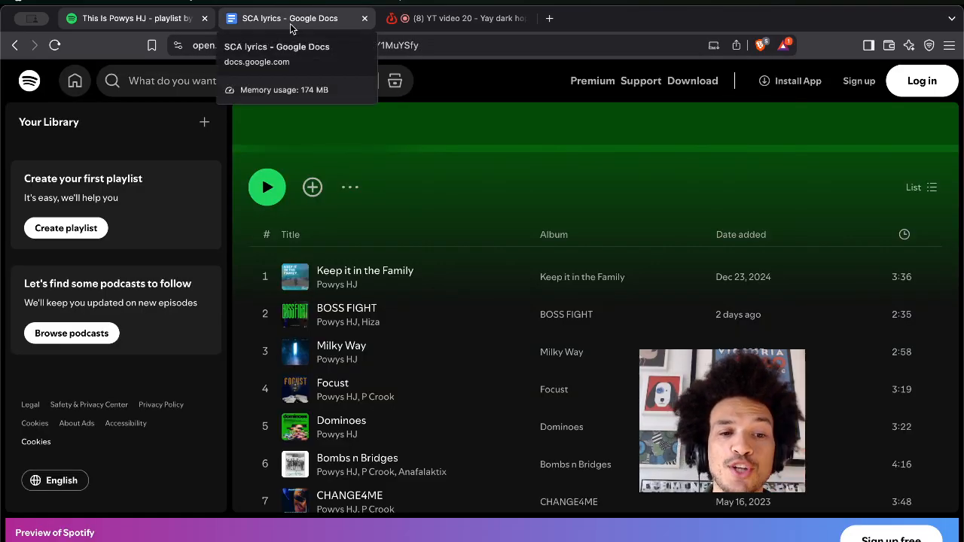
click(429, 23)
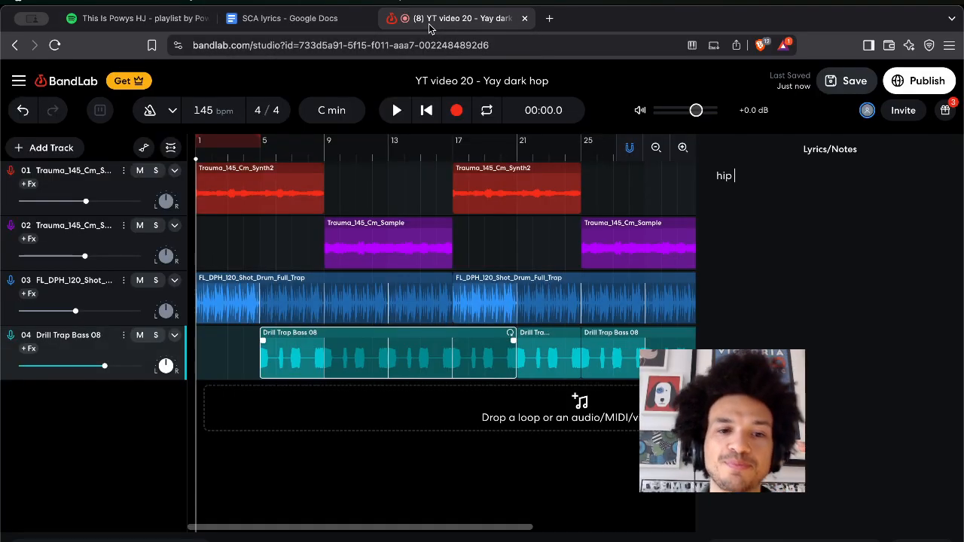
Insert a blank line after the final YAY in the SCA lyrics doc, then return to BandLab.
click(304, 22)
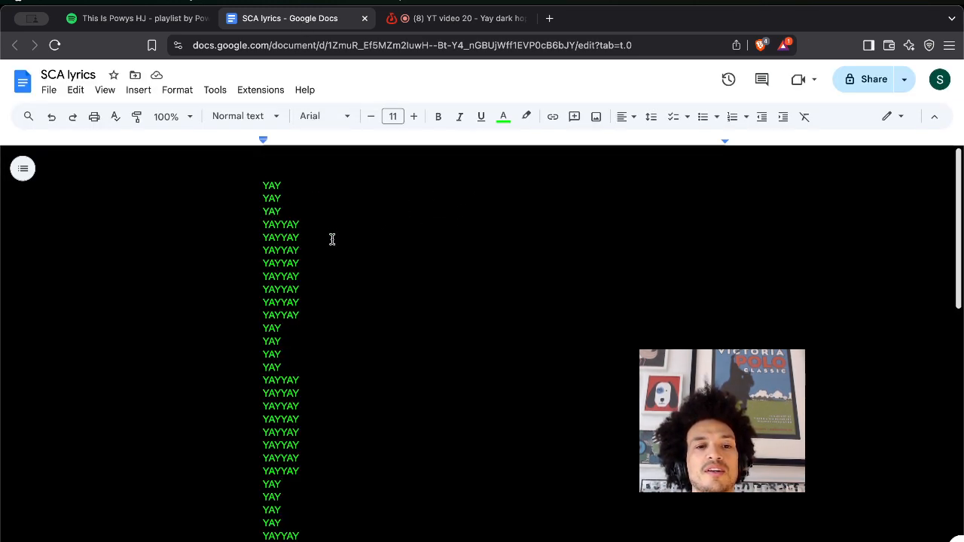
scroll(332, 240, down, 15)
click(293, 331)
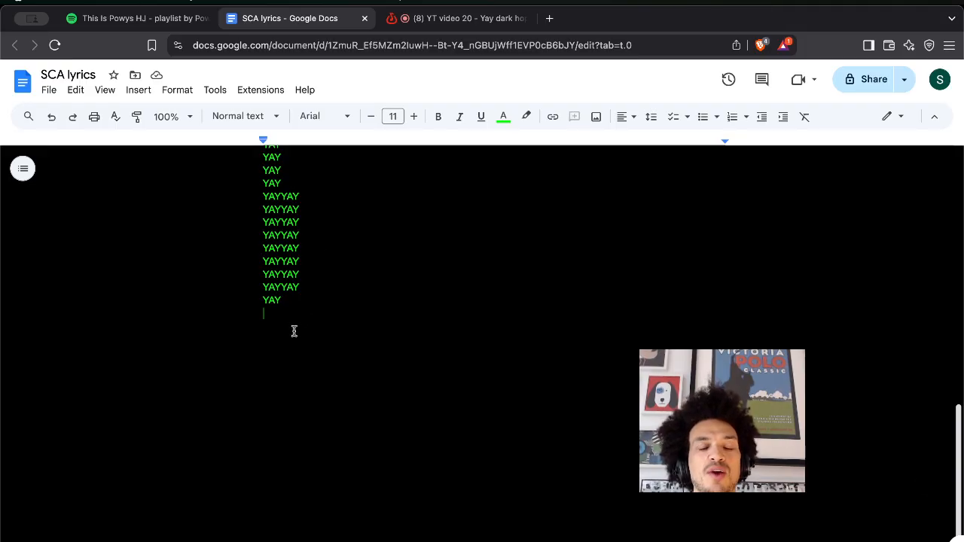
key(Return)
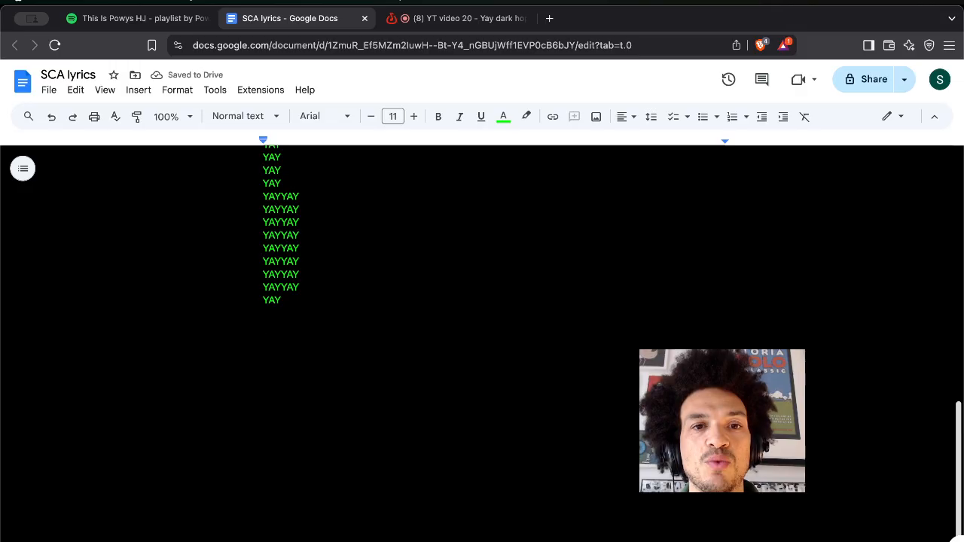
click(427, 18)
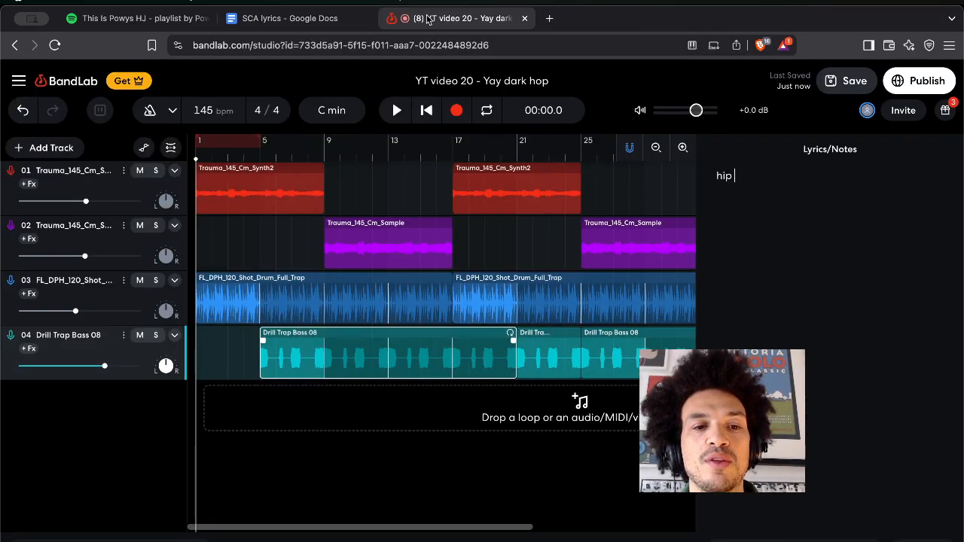
Add a new Voice/Audio track with its input set to the AT2020USB+ (0909:001c) microphone.
click(46, 154)
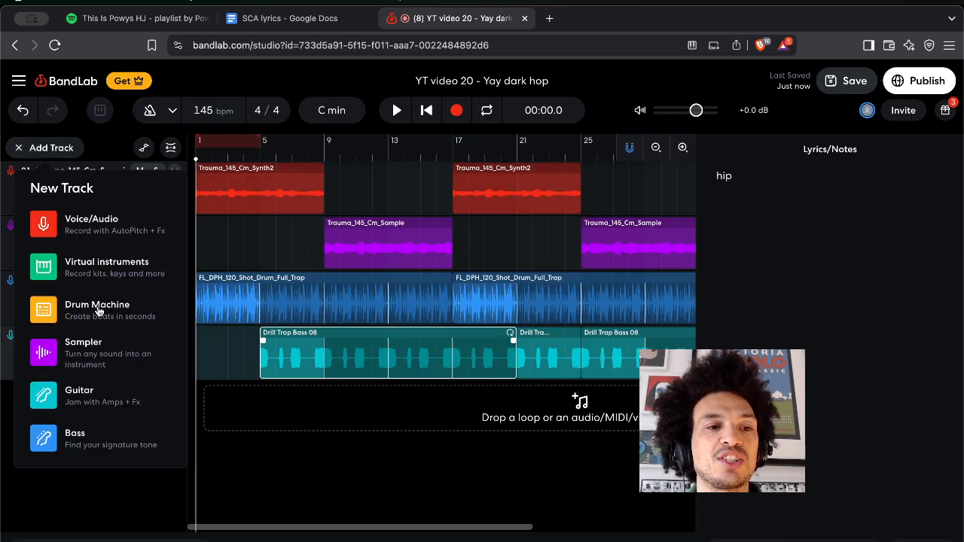
click(46, 227)
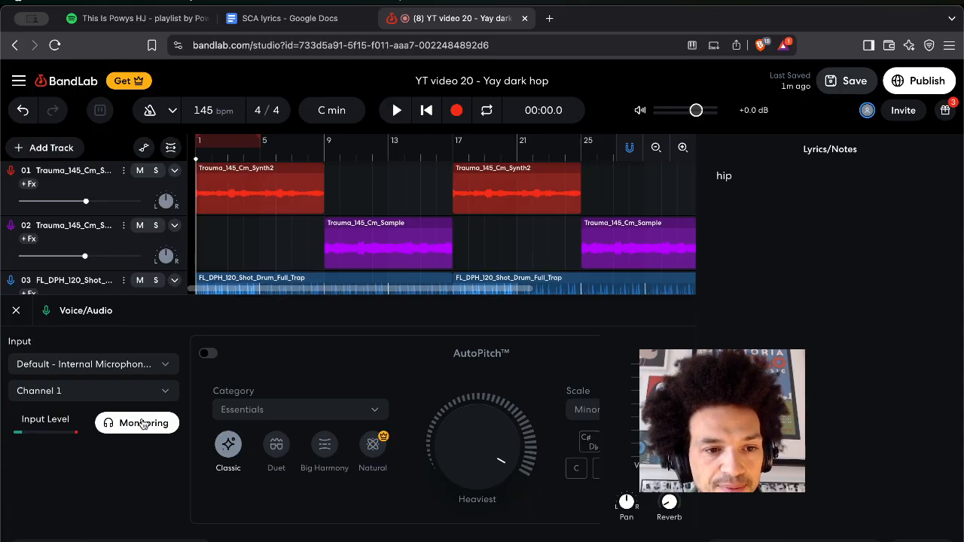
click(108, 365)
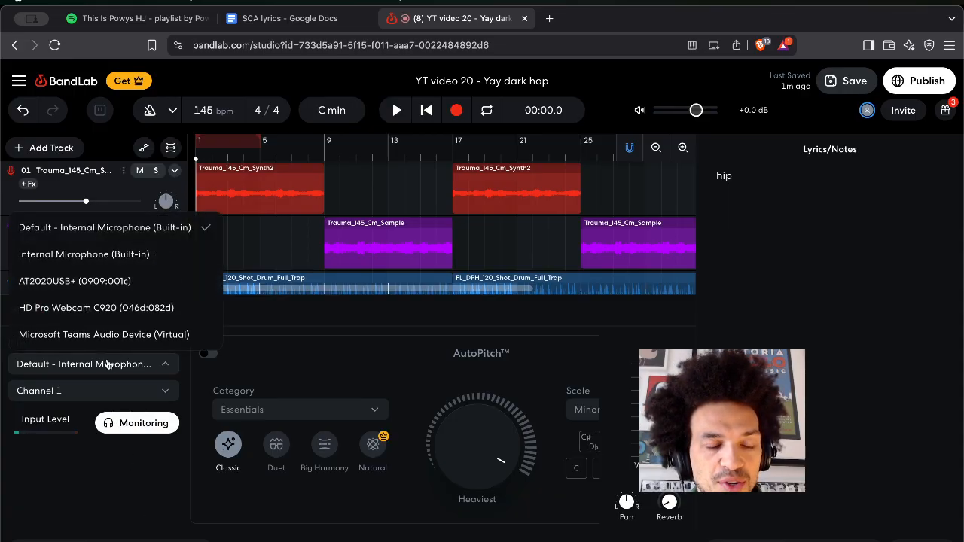
click(98, 282)
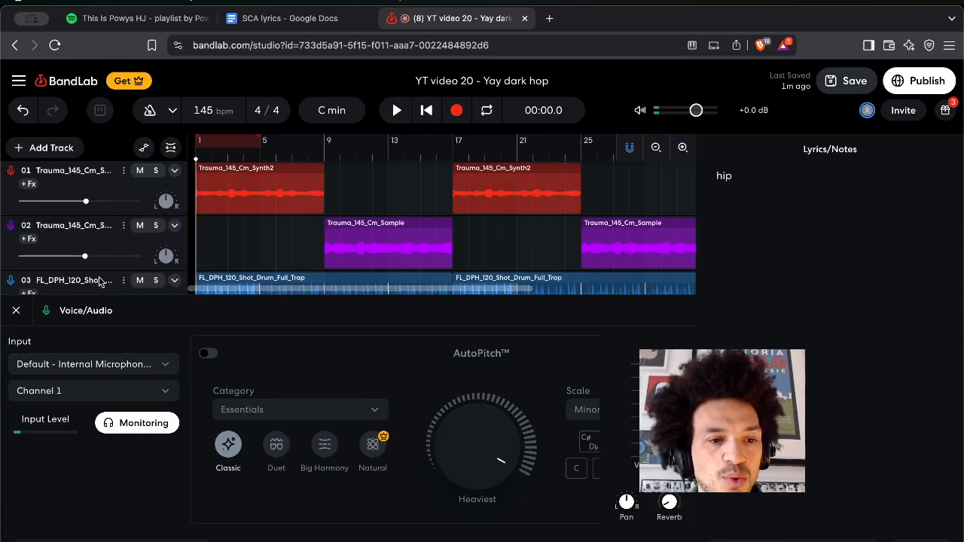
click(161, 364)
click(96, 521)
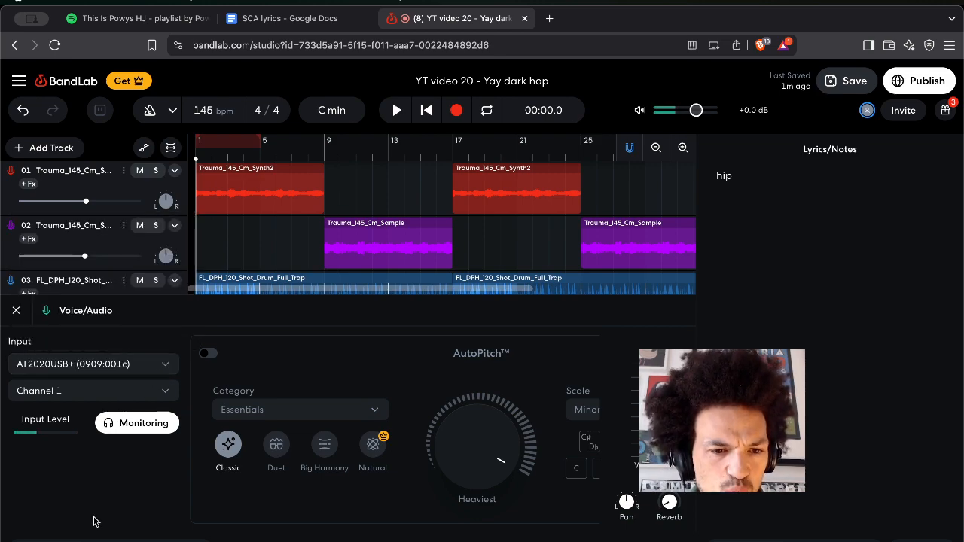
scroll(349, 245, down, 3)
scroll(349, 245, down, 2)
scroll(205, 259, down, 2)
scroll(204, 258, down, 1)
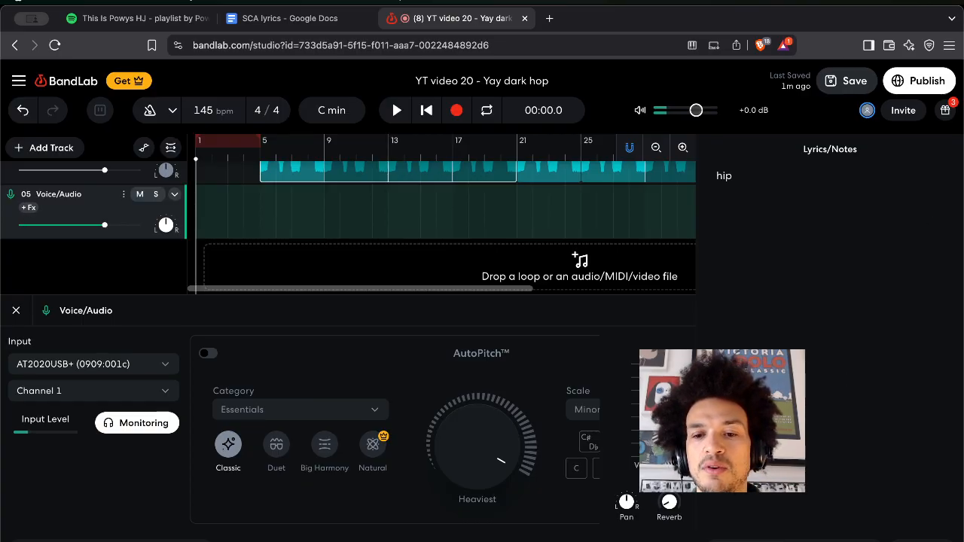
Close the Lyrics/Notes panel and give the voice track the Punchy Rap preset (FBK Compressor, Noise Gate).
click(725, 540)
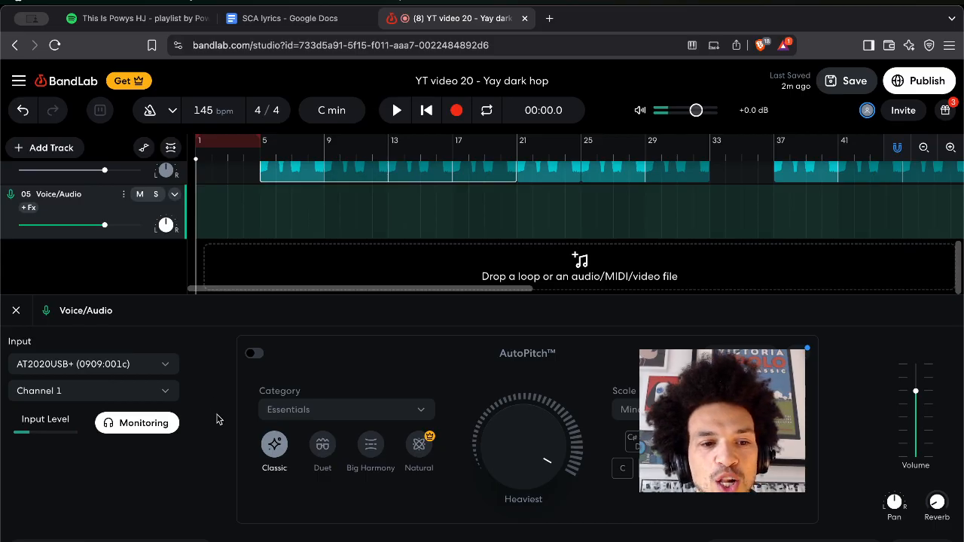
click(109, 540)
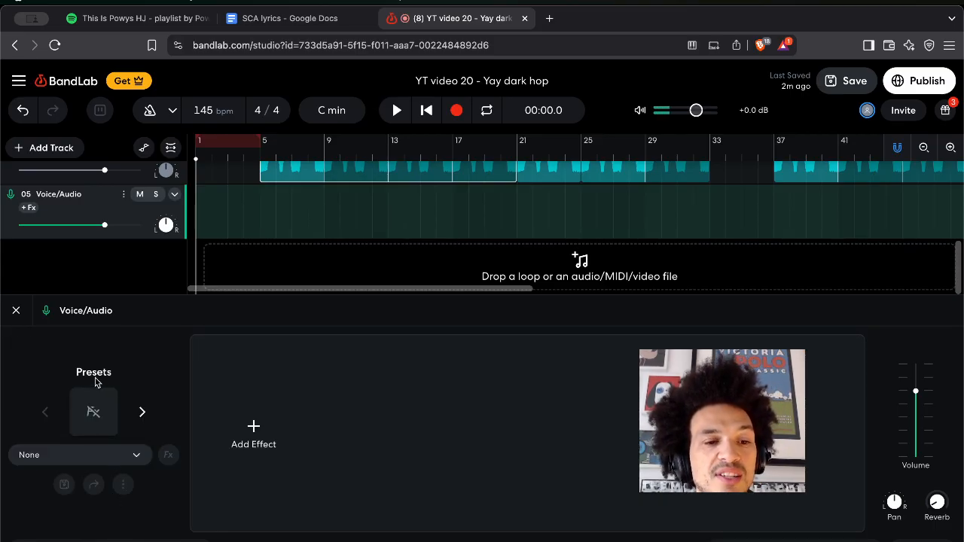
click(142, 412)
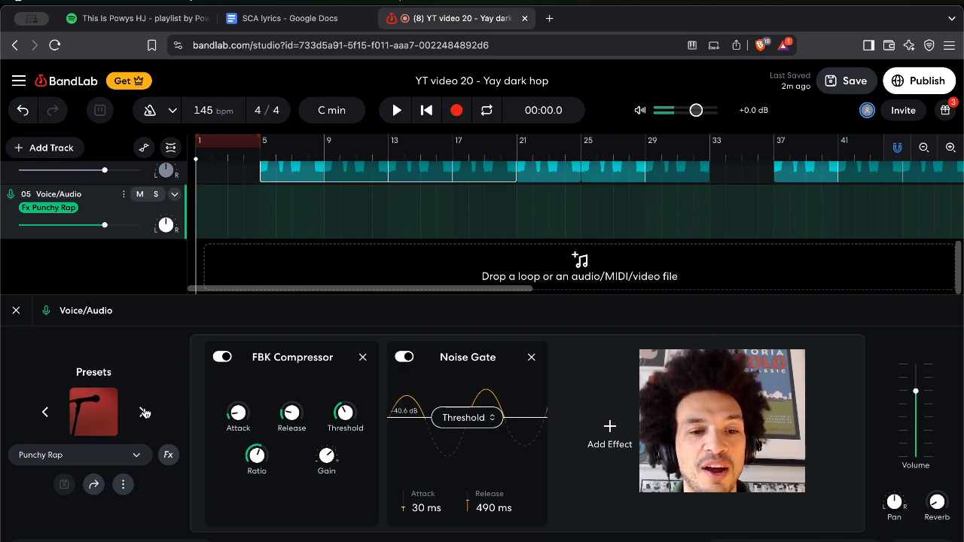
click(42, 413)
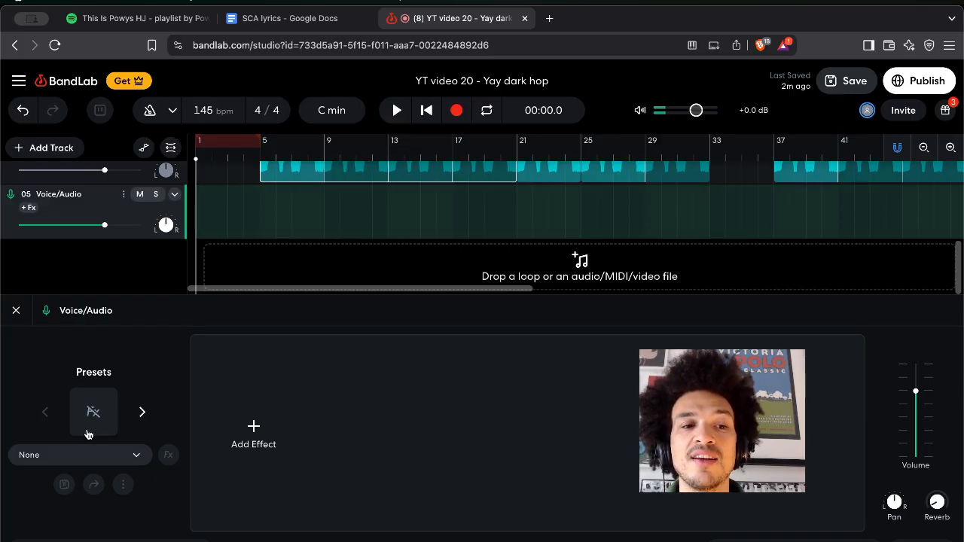
click(140, 412)
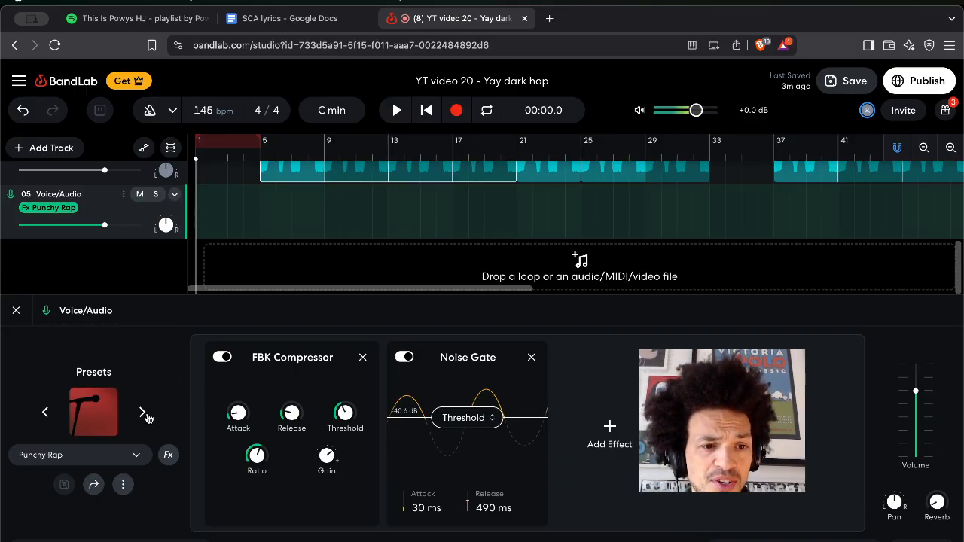
Step through Post Tone, Eazy M Octaver and Scotty Tone to the Fuzz Starpower preset, then return to Input settings.
click(143, 414)
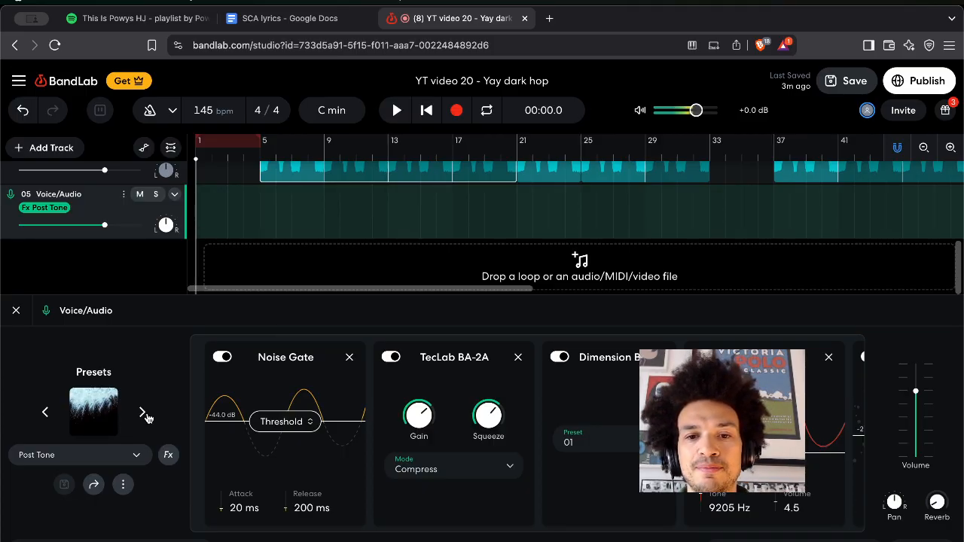
click(143, 413)
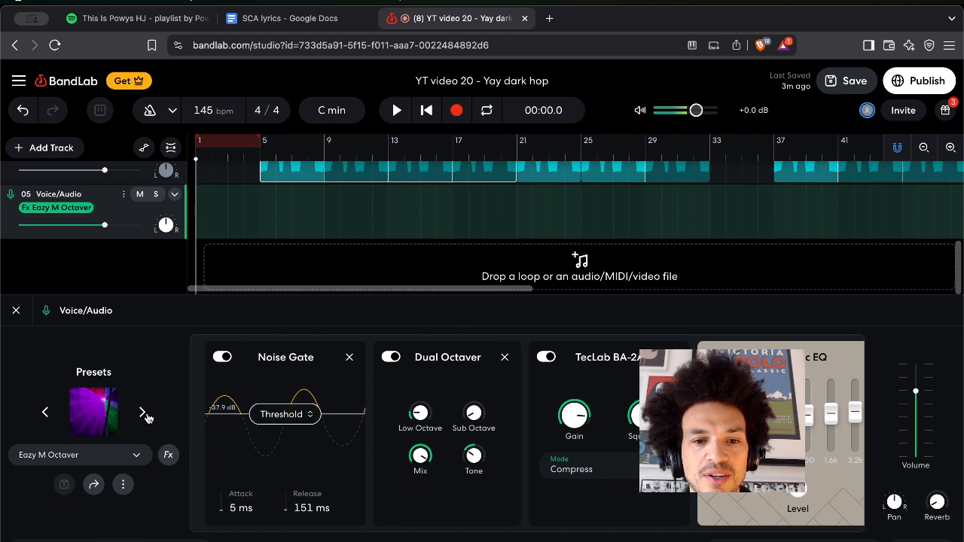
click(143, 413)
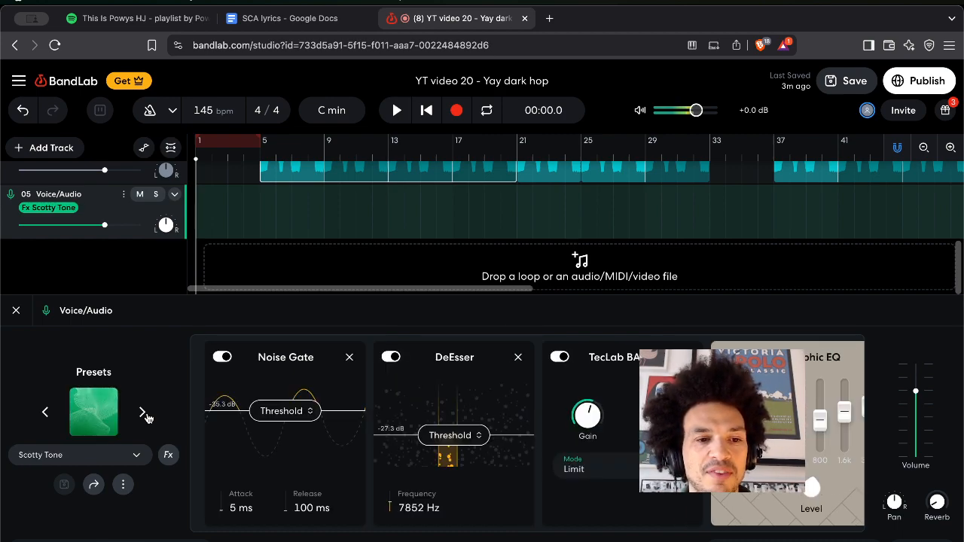
click(143, 413)
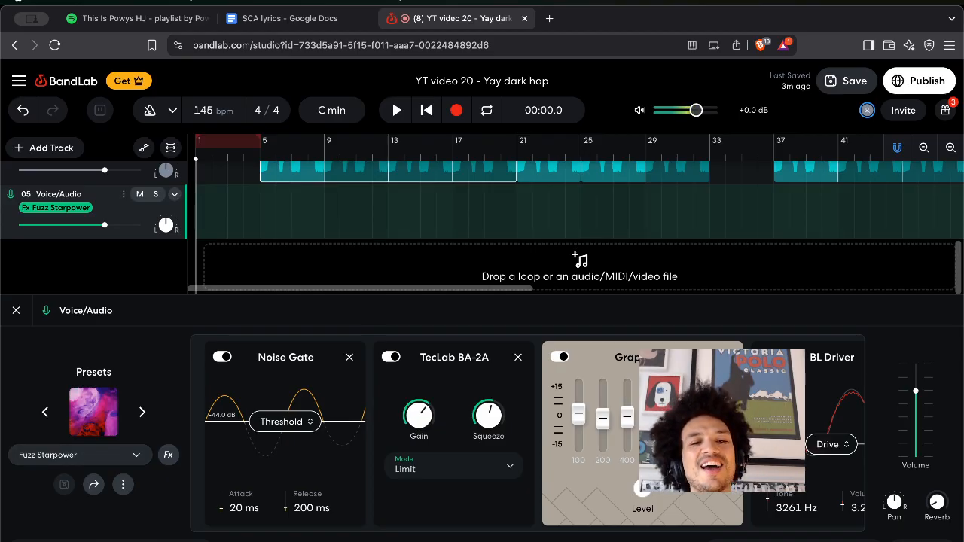
mouse_move(396, 399)
click(45, 540)
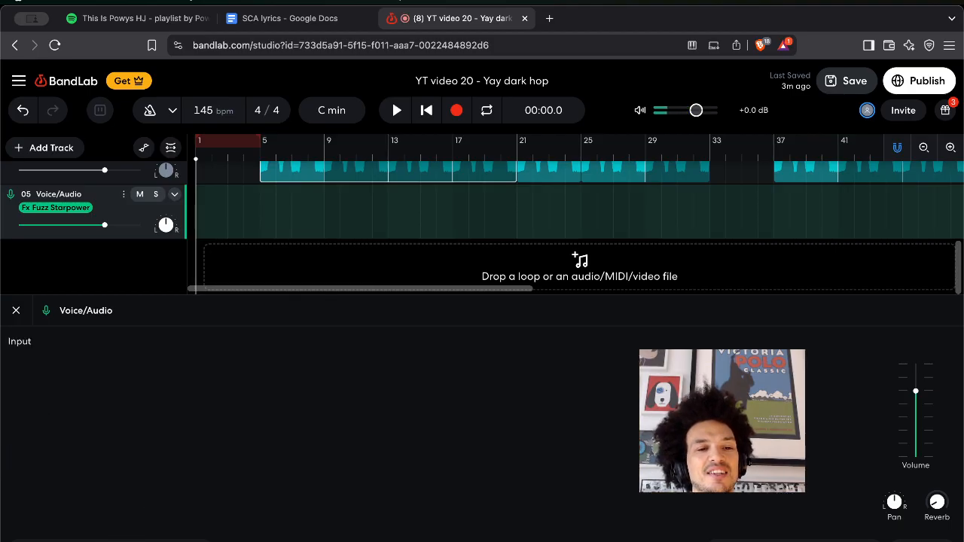
Turn on AutoPitch and record a vocal take on track 05.
click(521, 454)
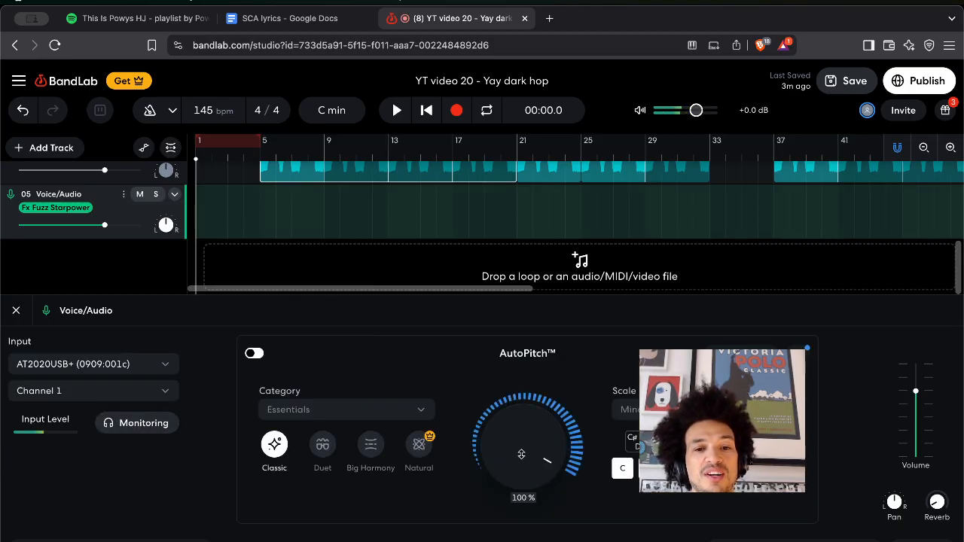
mouse_move(535, 452)
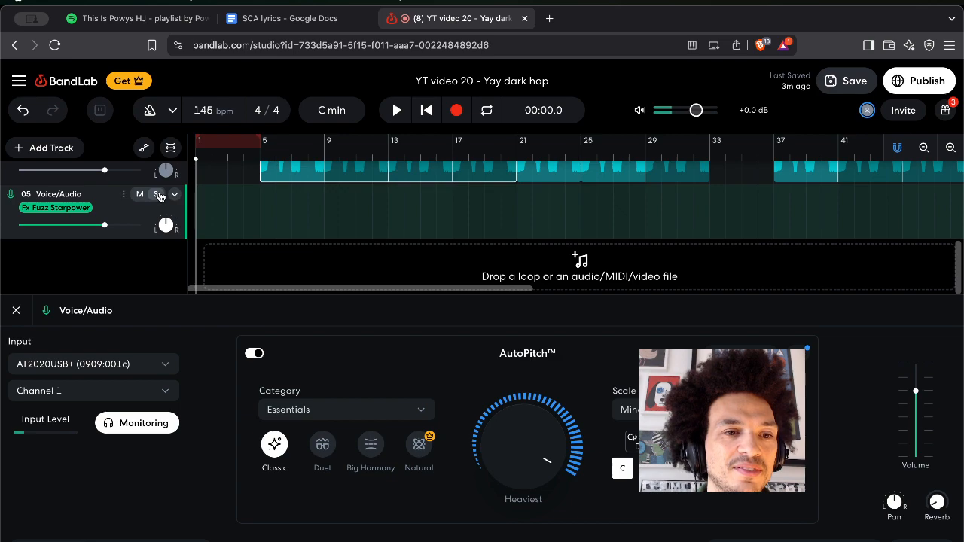
click(454, 110)
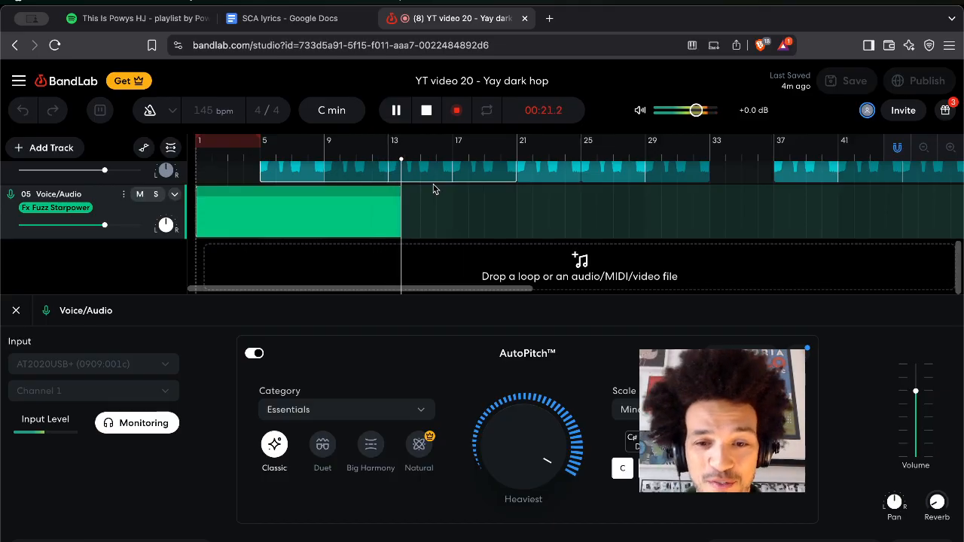
key(space)
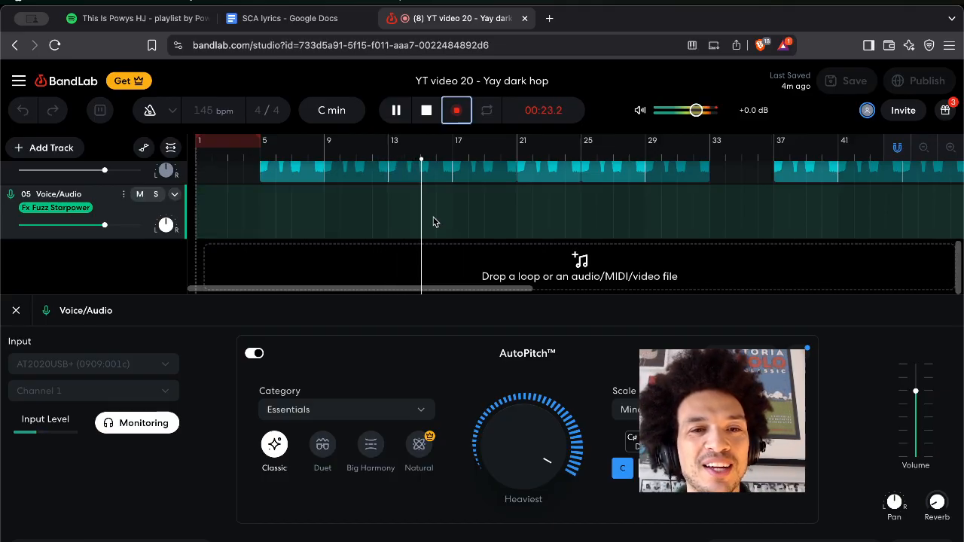
Turn off input monitoring, play back the arrangement with the new take, and save the project.
click(170, 422)
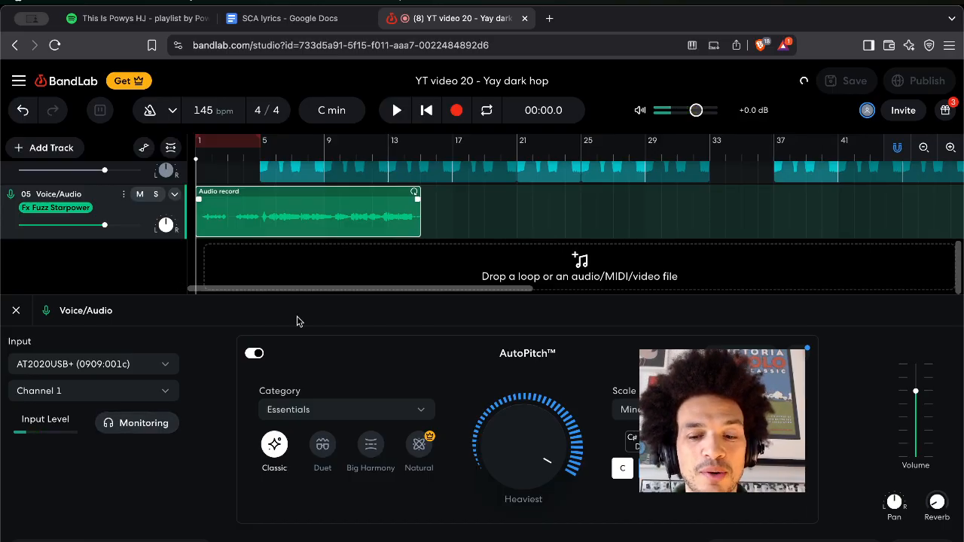
key(space)
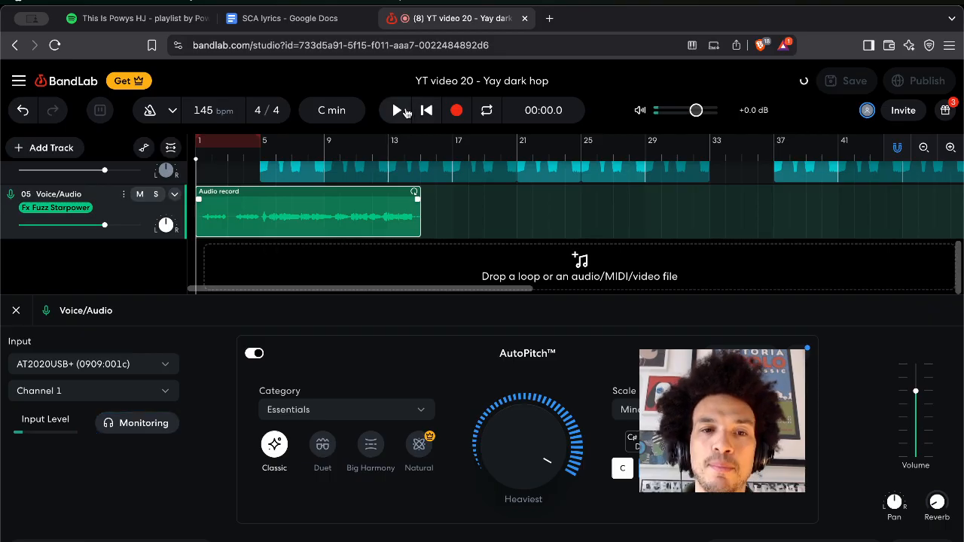
click(391, 114)
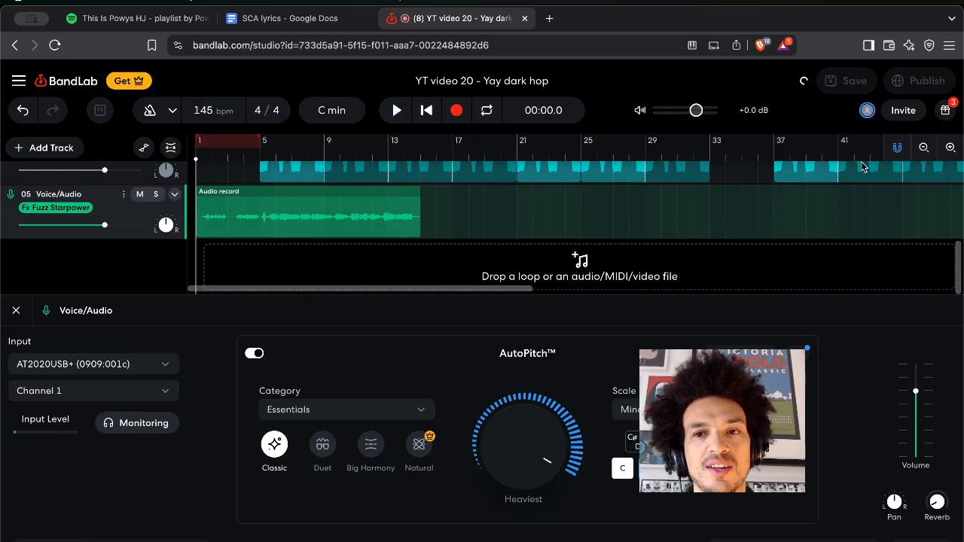
key(space)
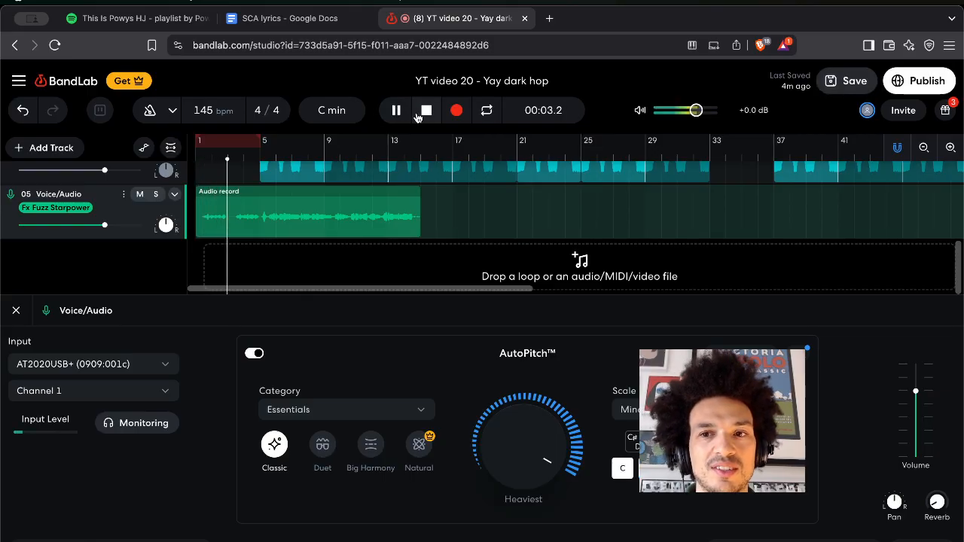
click(847, 83)
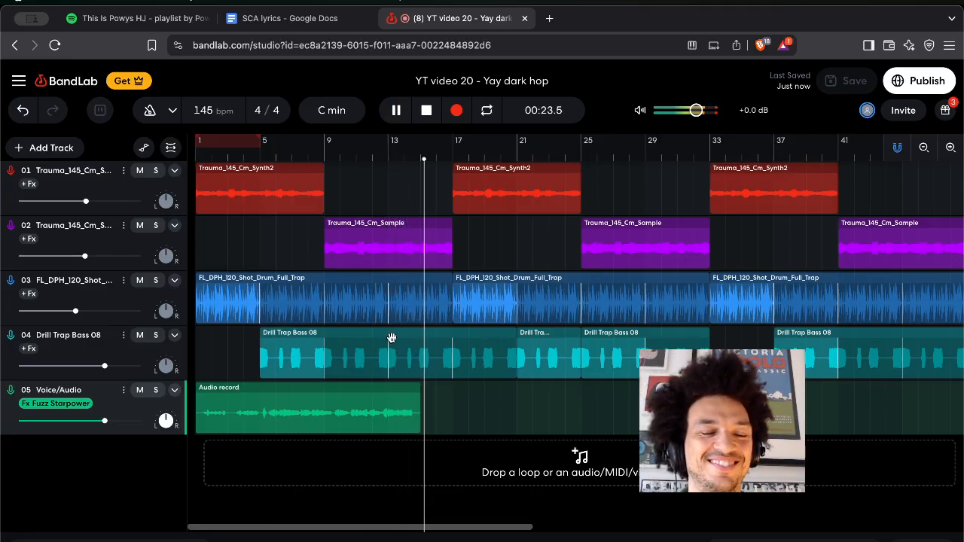
Stop playback so the playhead returns to 00:00.0.
key(space)
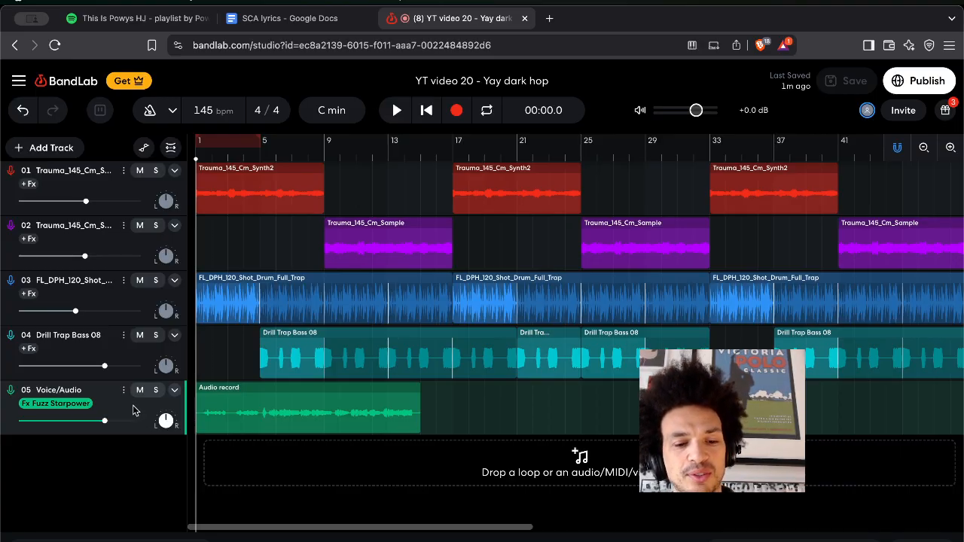
Duplicate track 05 as track 06, mute track 05, and delete the copied take from track 06.
key(super+d)
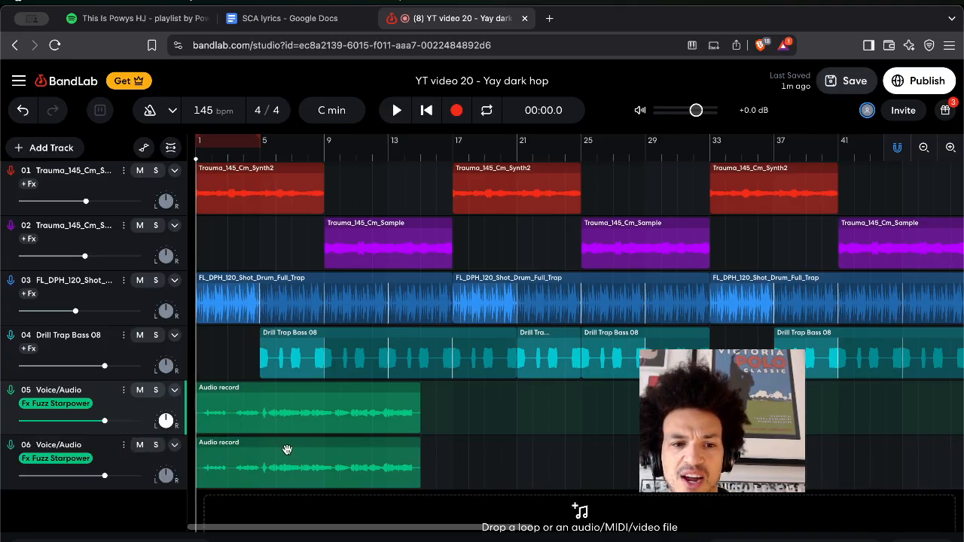
click(139, 390)
click(240, 460)
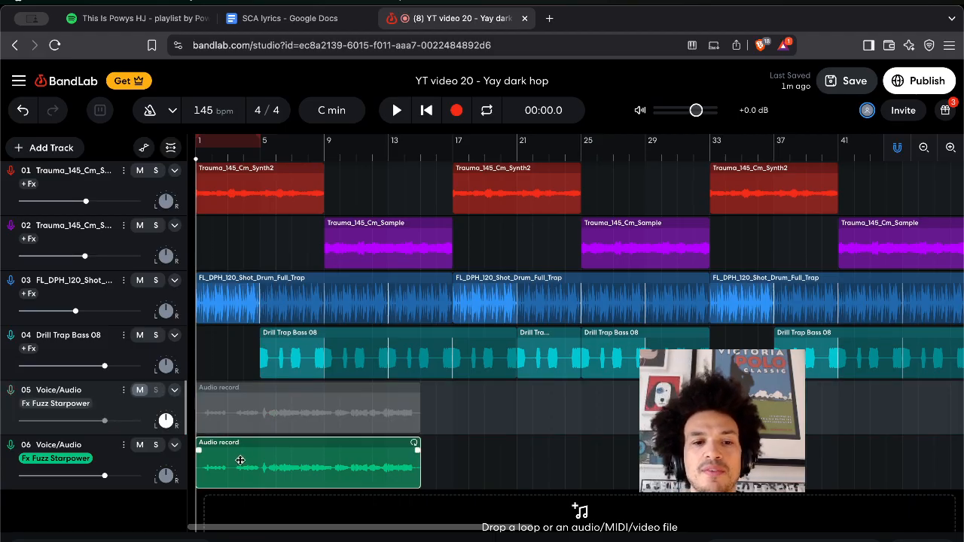
key(BackSpace)
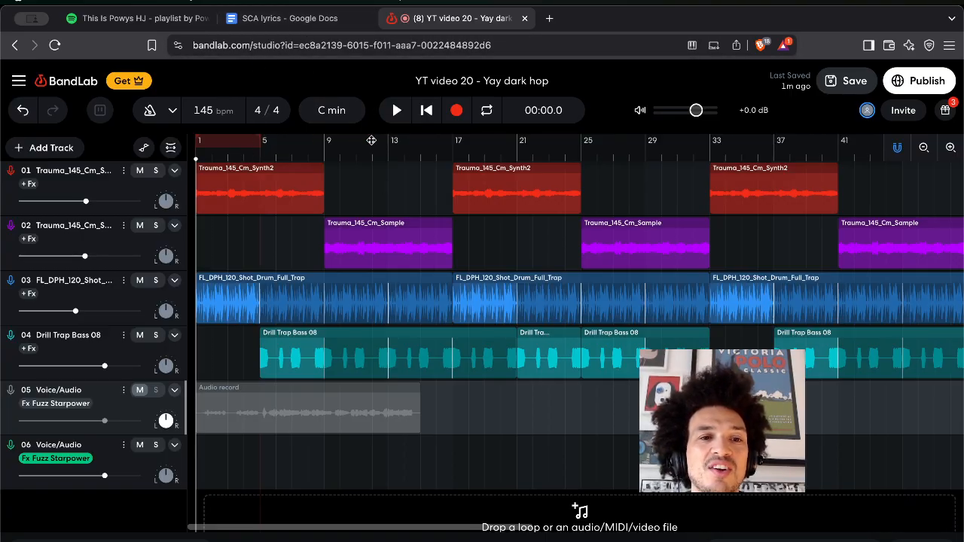
Loop bars 17 to 33, play that section, then switch to the SCA lyrics doc.
click(446, 142)
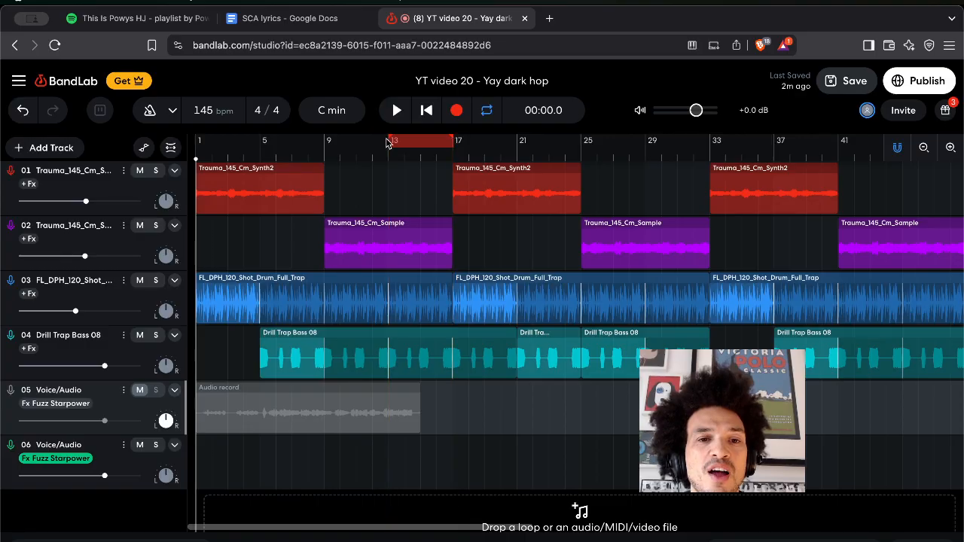
drag(390, 140, 711, 140)
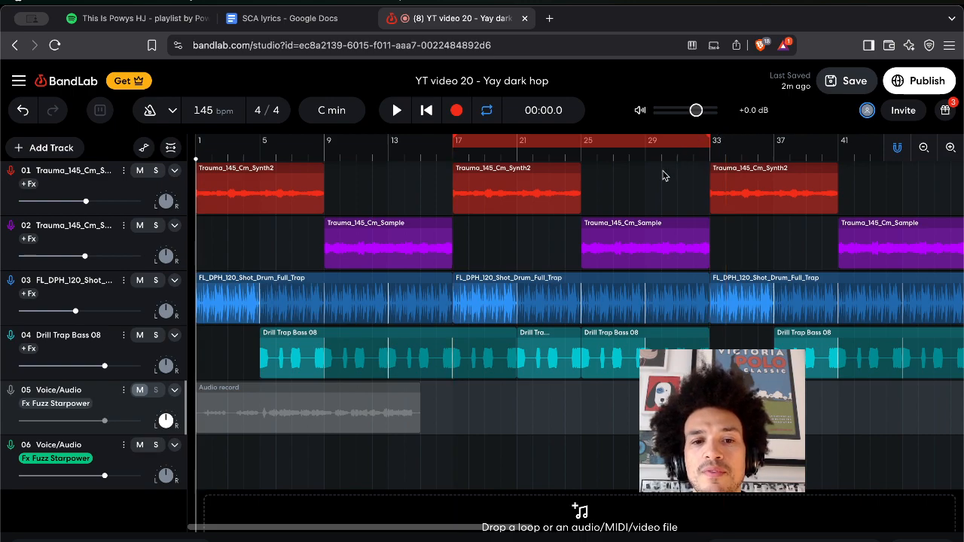
click(398, 111)
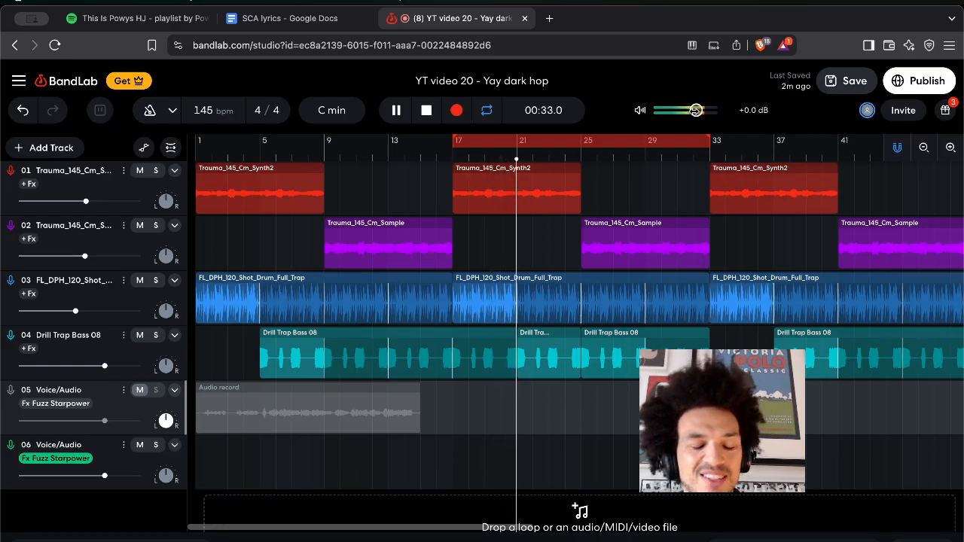
click(311, 18)
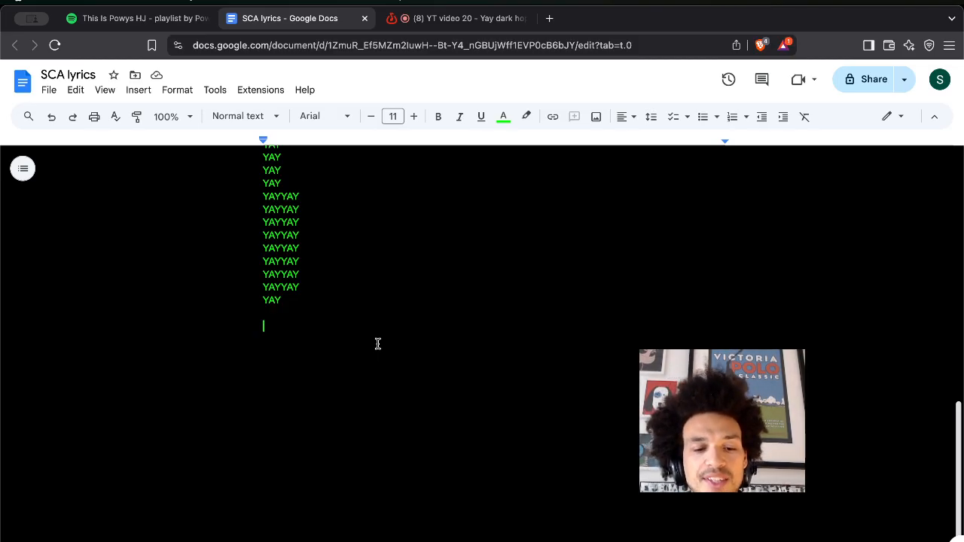
Type the lyric lines 'young royals', 'boils n ghouls', 'Lookin at me and you know what to do', 'speechless communicate'.
text(young royals)
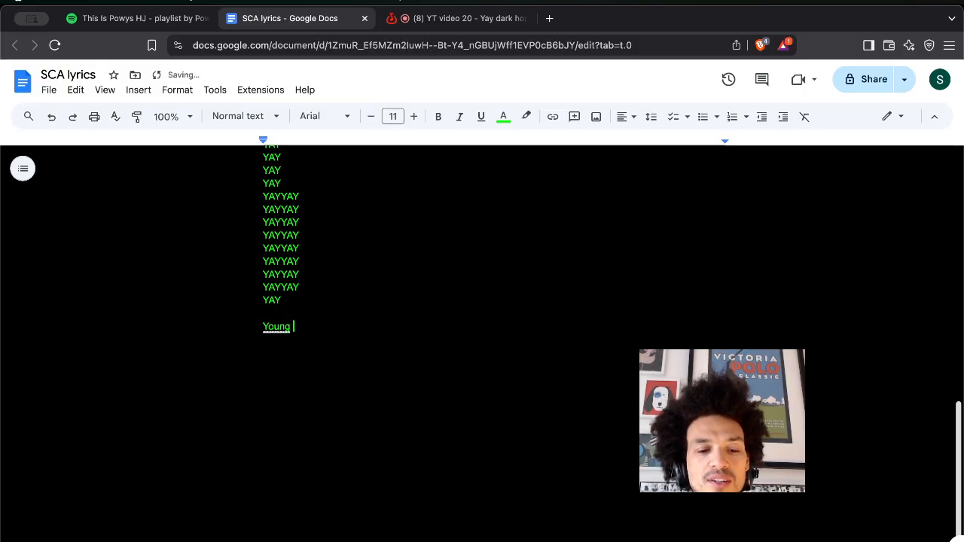
key(Return)
text(boils )
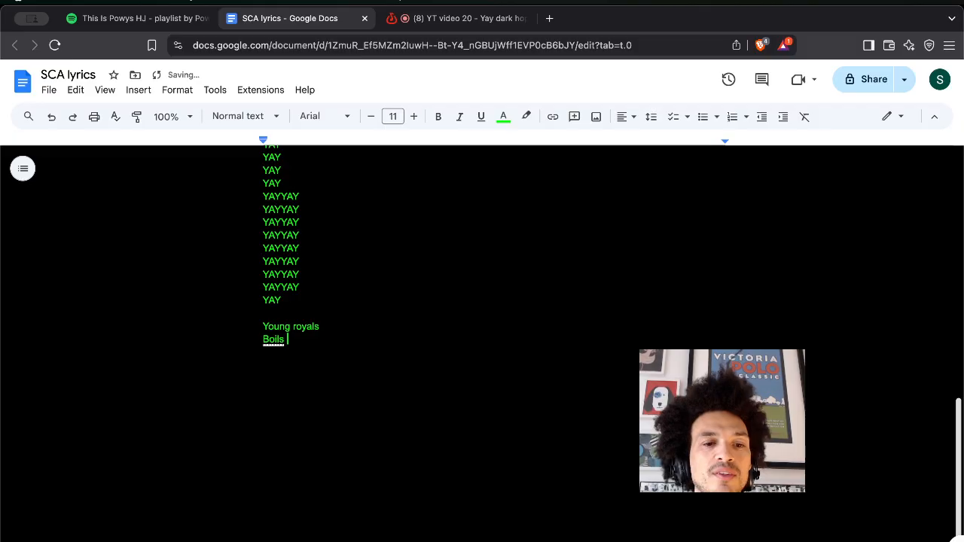
text(n ghouls)
key(Return)
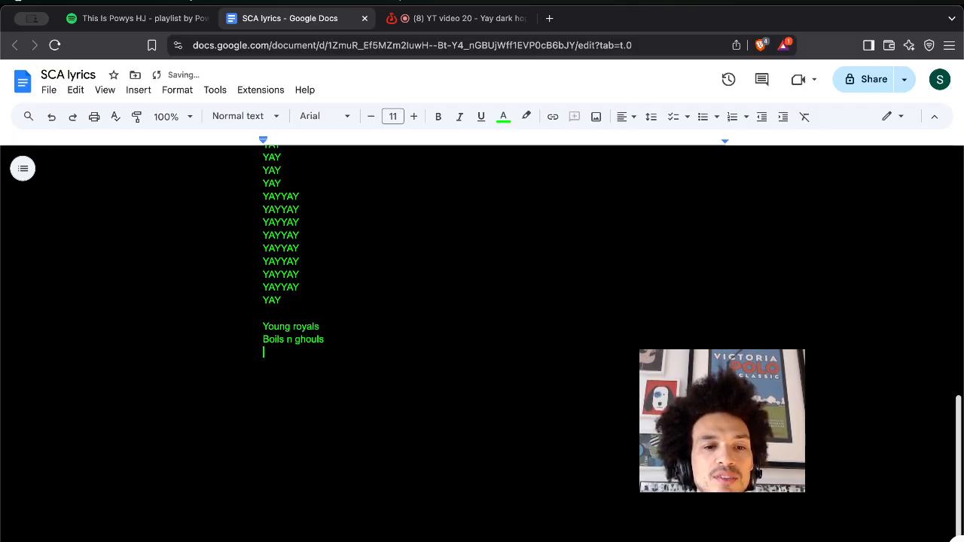
text(Lookin )
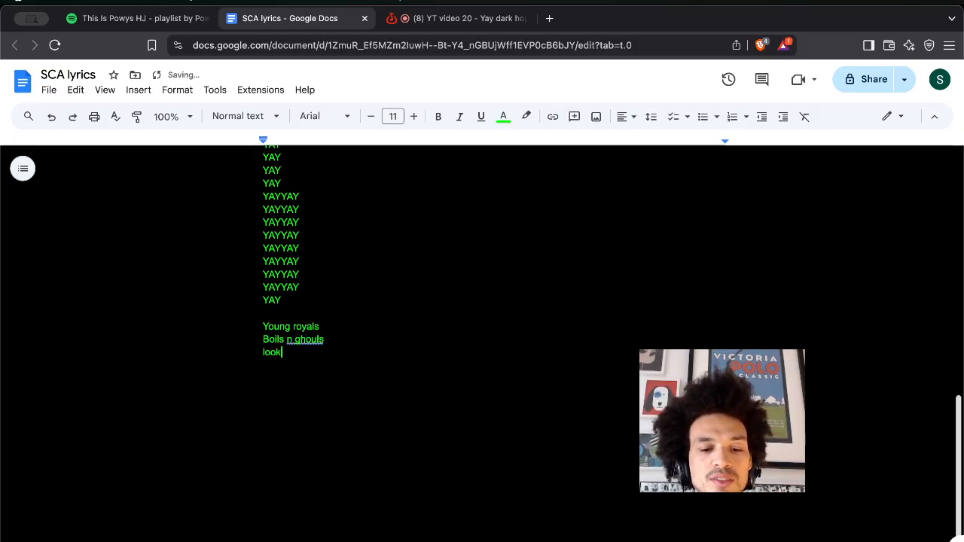
text(at me and )
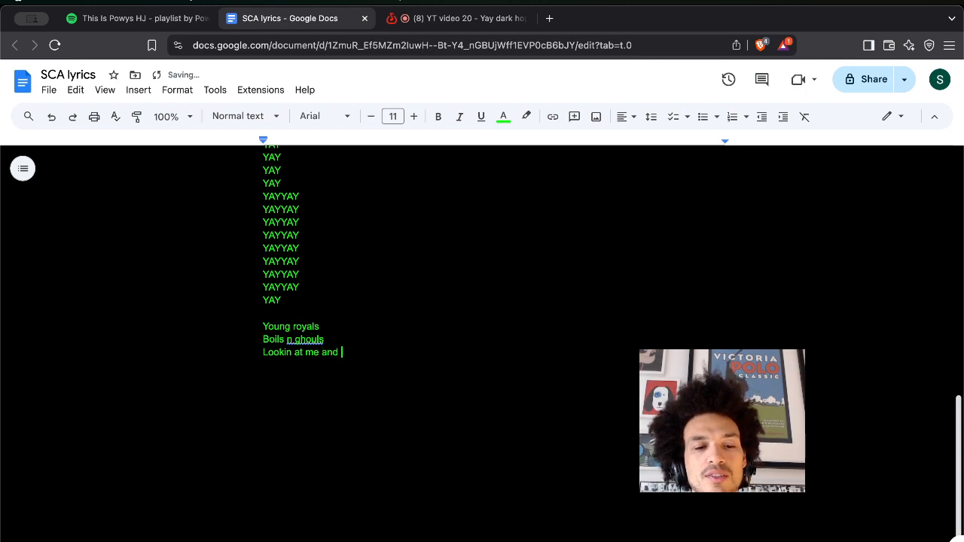
text(you know what to do)
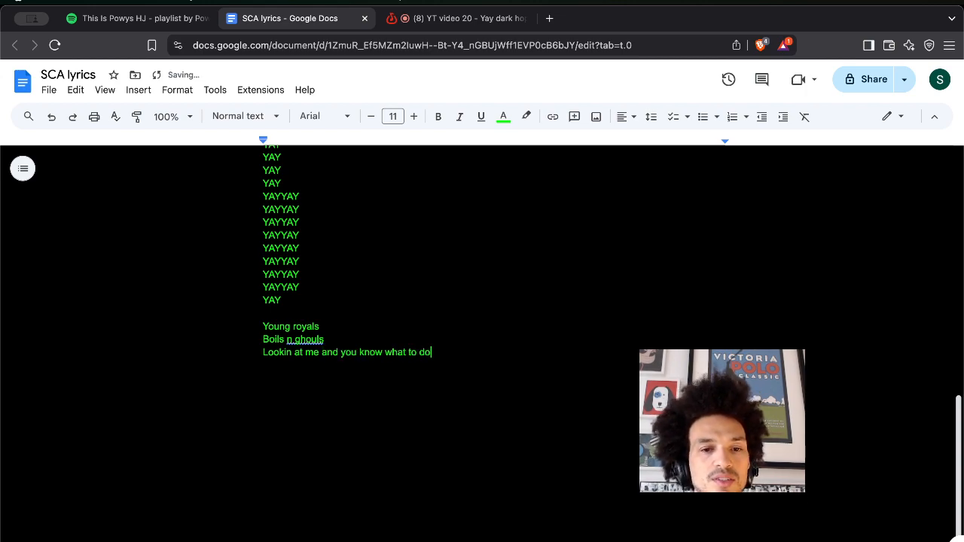
key(Return)
text(sp)
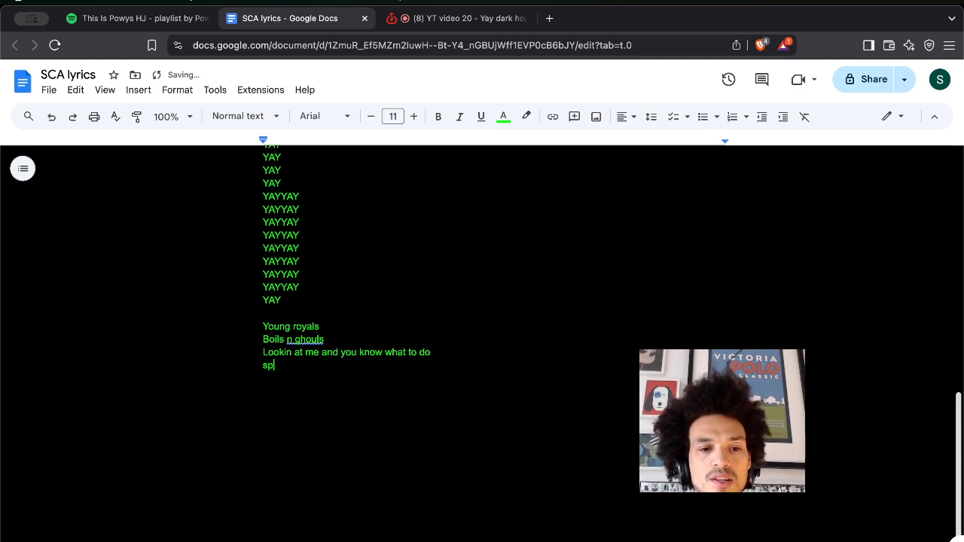
text(ee)
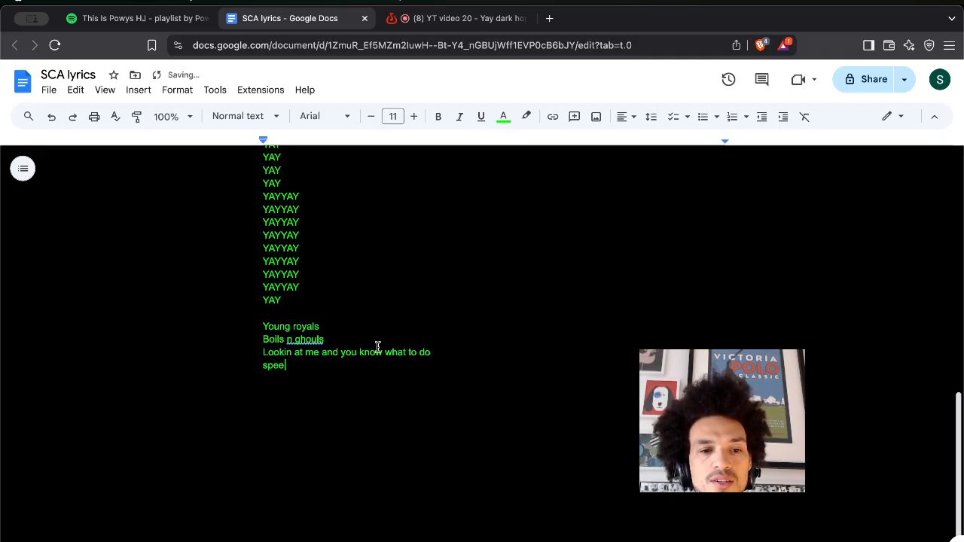
text(chless com)
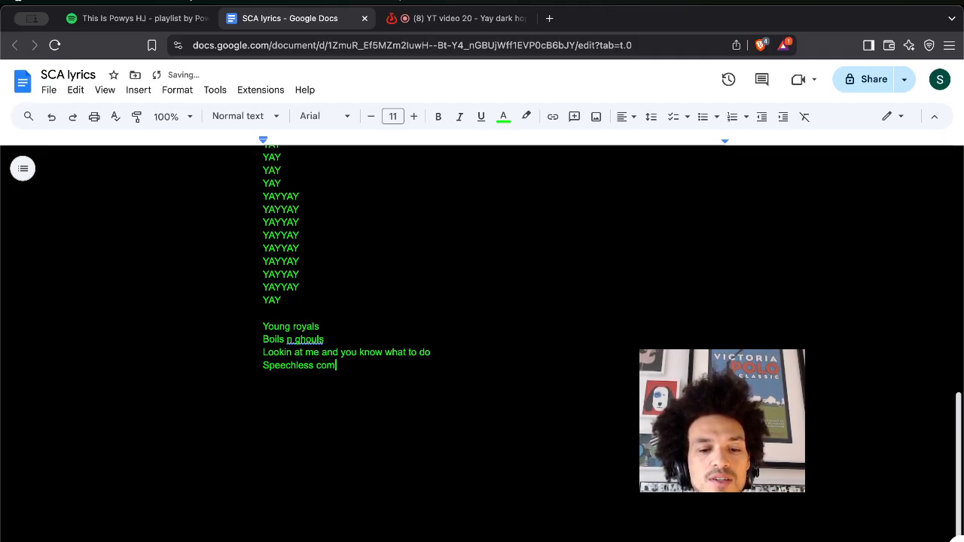
text(municate)
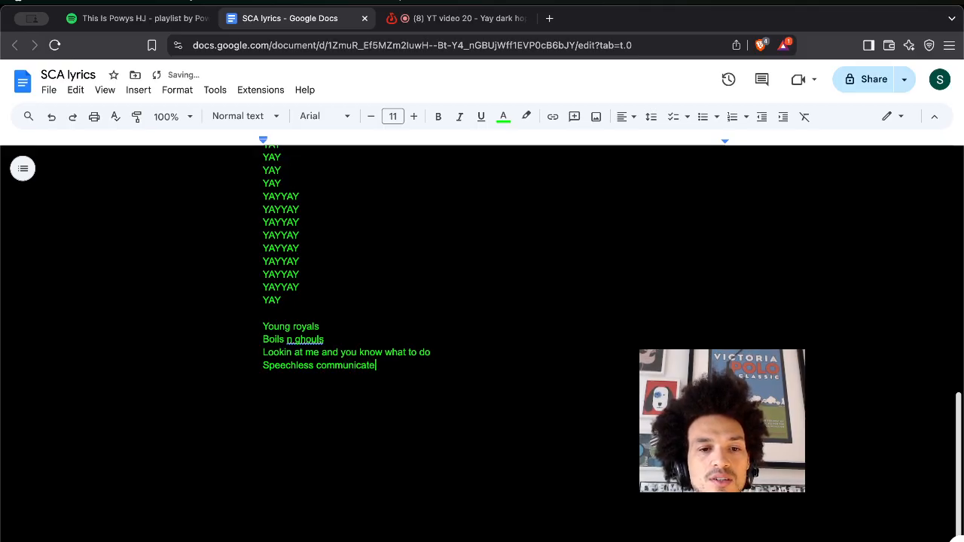
key(Return)
Add the lines 'get out my way', 'Whats the proces' and 'Show and we break som e'.
text(get out my way)
key(Return)
text(Whats the proces)
key(Return)
text(Show and we )
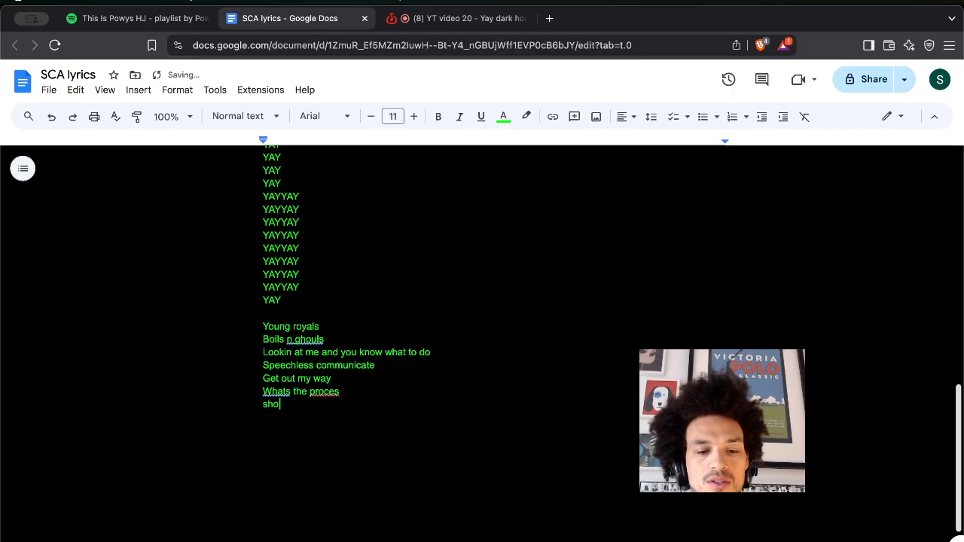
text(break som e)
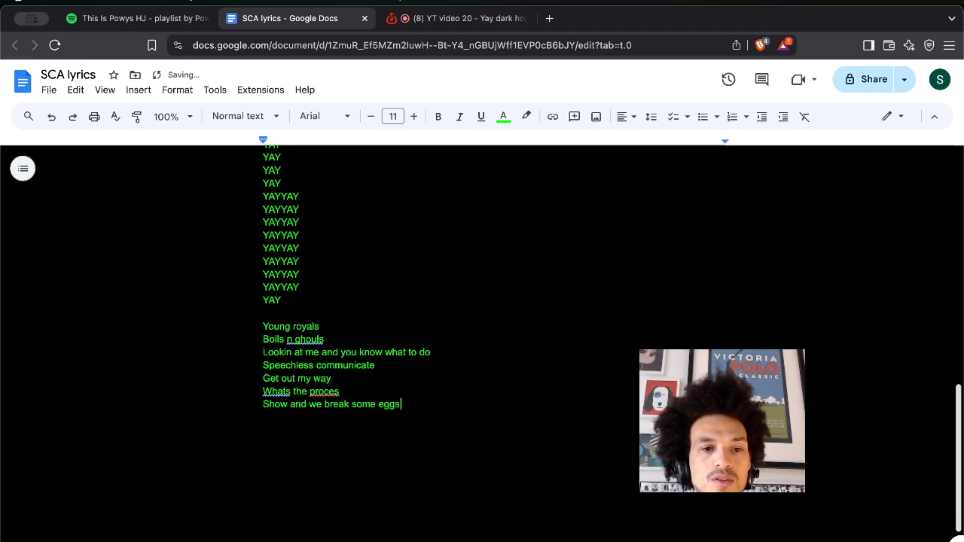
Bring up the document's zoom level choices.
click(194, 120)
click(181, 300)
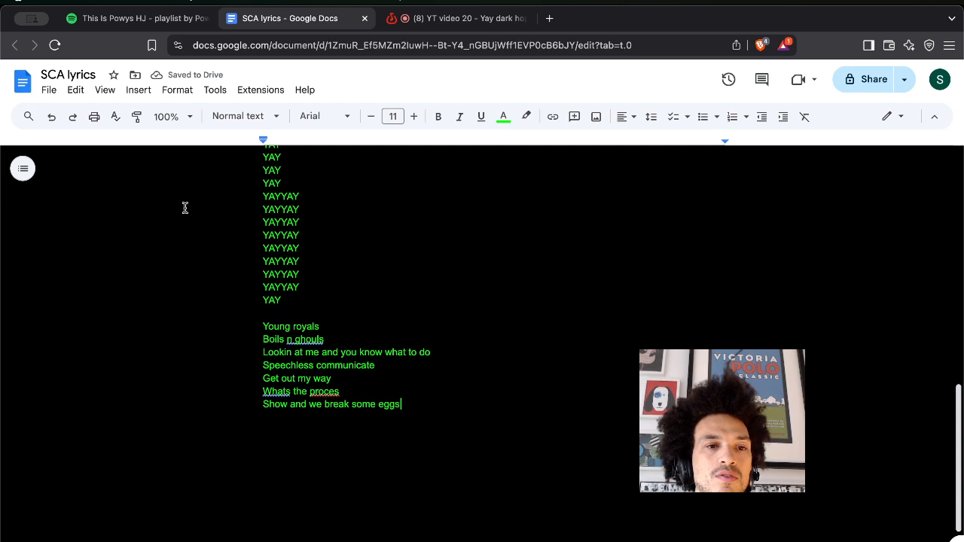
click(189, 118)
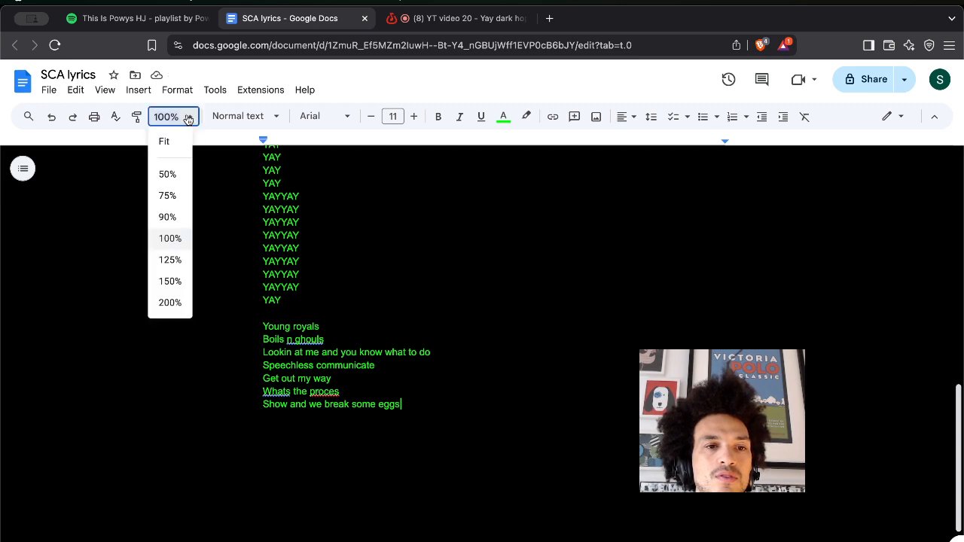
Zoom the document to 200% and type the lyric 'U aint a boss unless you demonstrate'.
click(170, 302)
scroll(340, 389, down, 5)
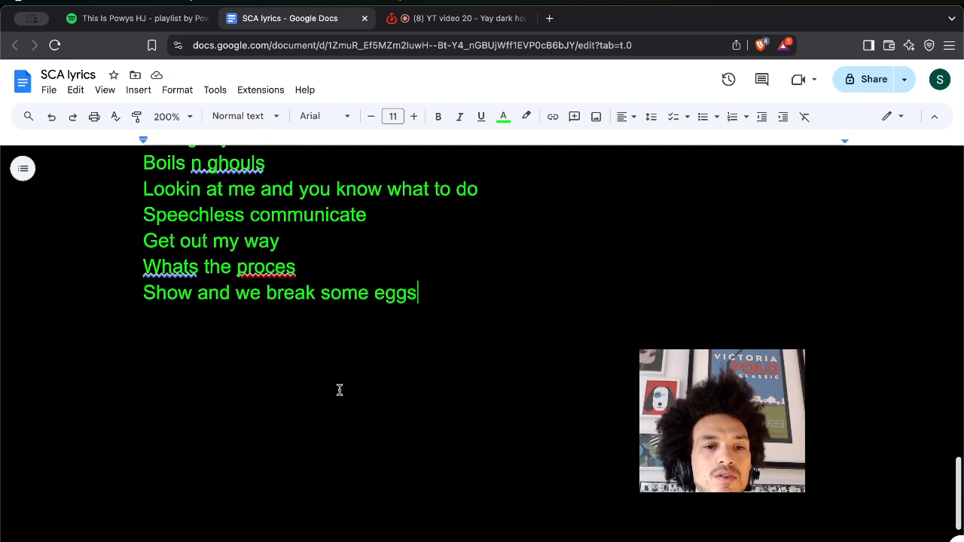
key(Return)
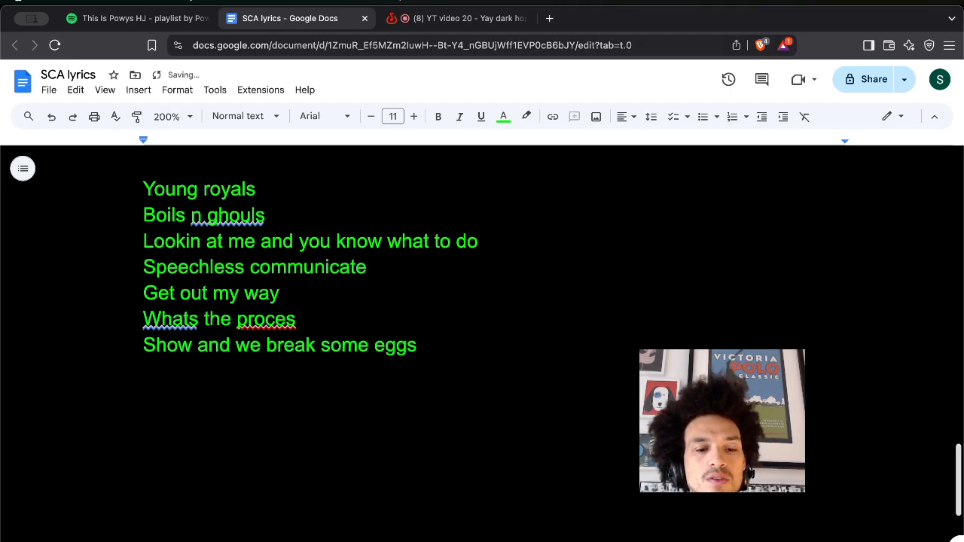
text(U aint )
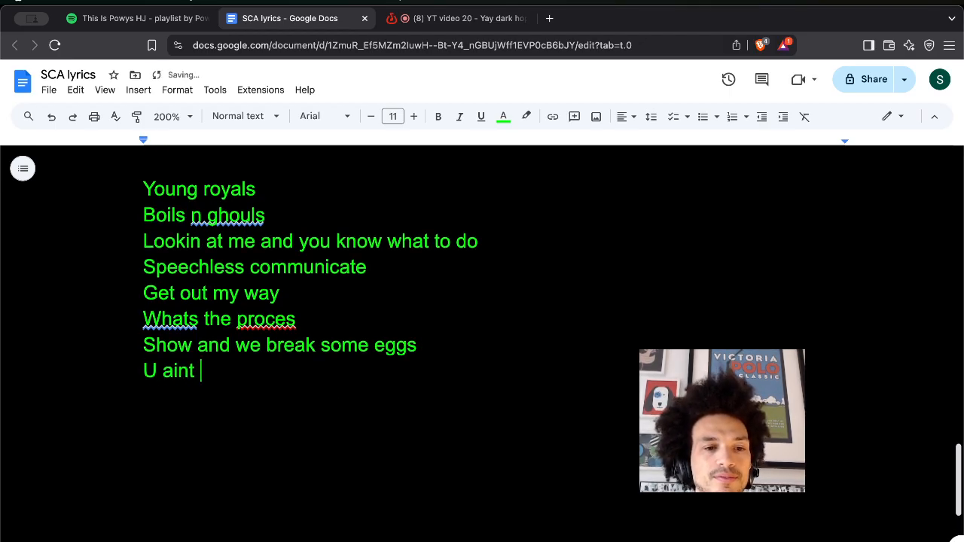
text(a boss unles)
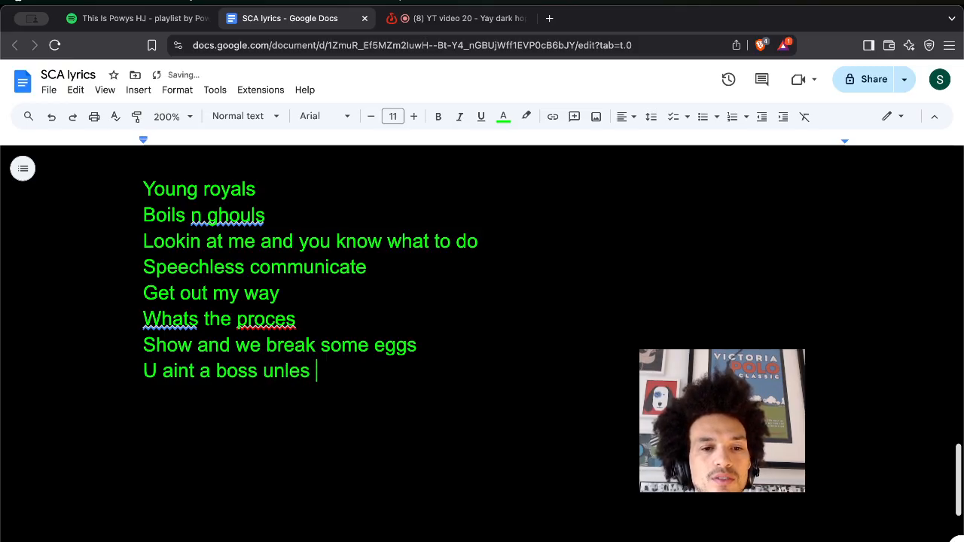
key(BackSpace)
text(s you )
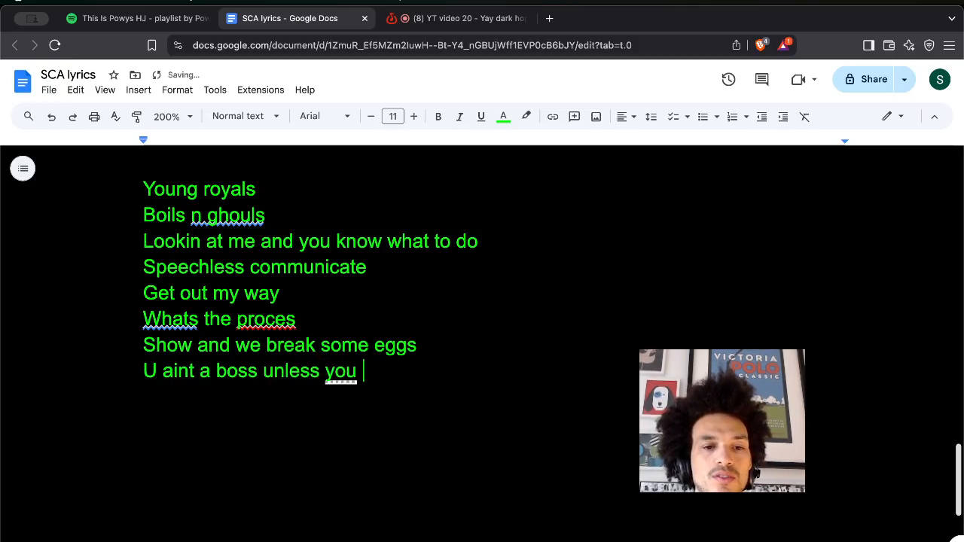
text(demons)
text(trate)
key(BackSpace)
text(tel)
key(BackSpace)
Add the lines 'how many demons v a featherweight' and 'make a claim take a goldfish'.
key(Return)
text(how)
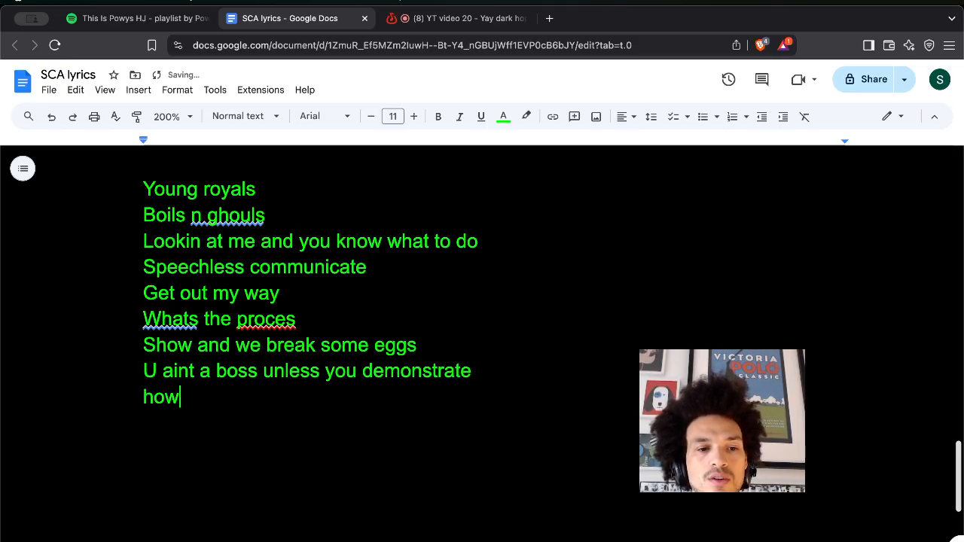
text( many deo)
key(BackSpace)
text(mons v a featherweight)
key(Return)
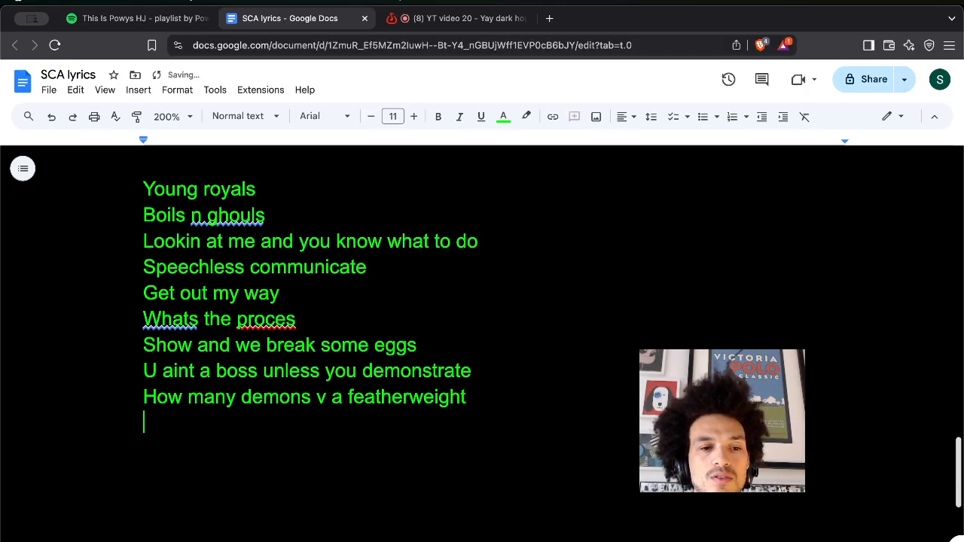
text(make a claim )
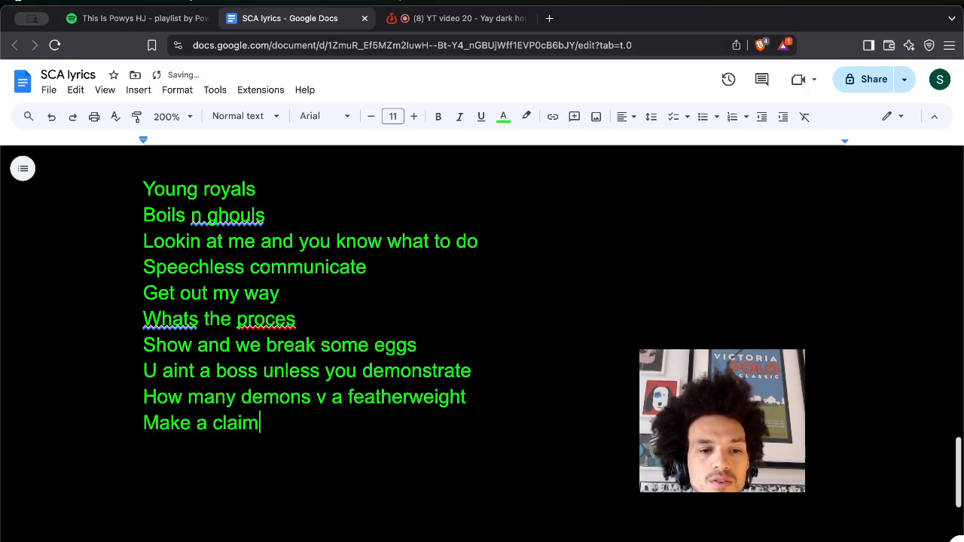
text(take )
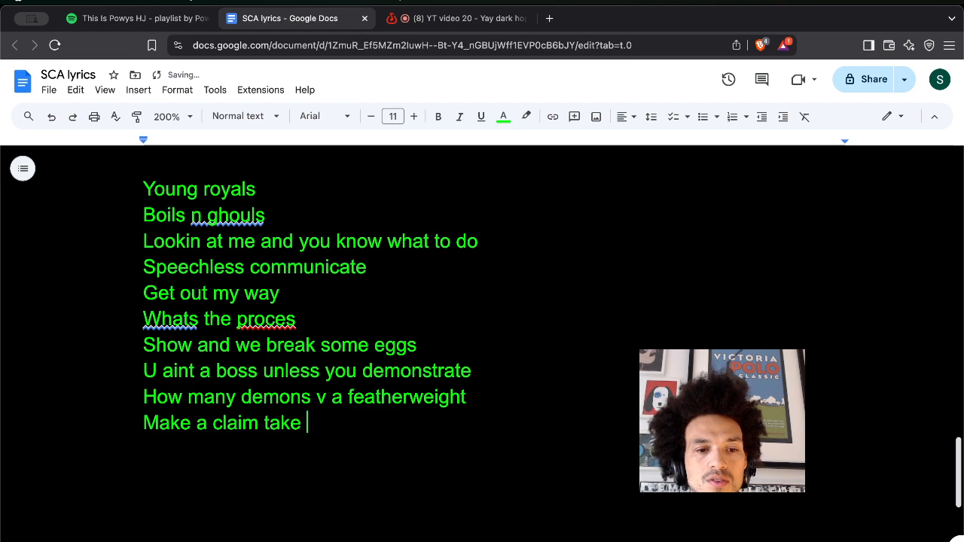
text(a golds)
key(BackSpace)
text(fish)
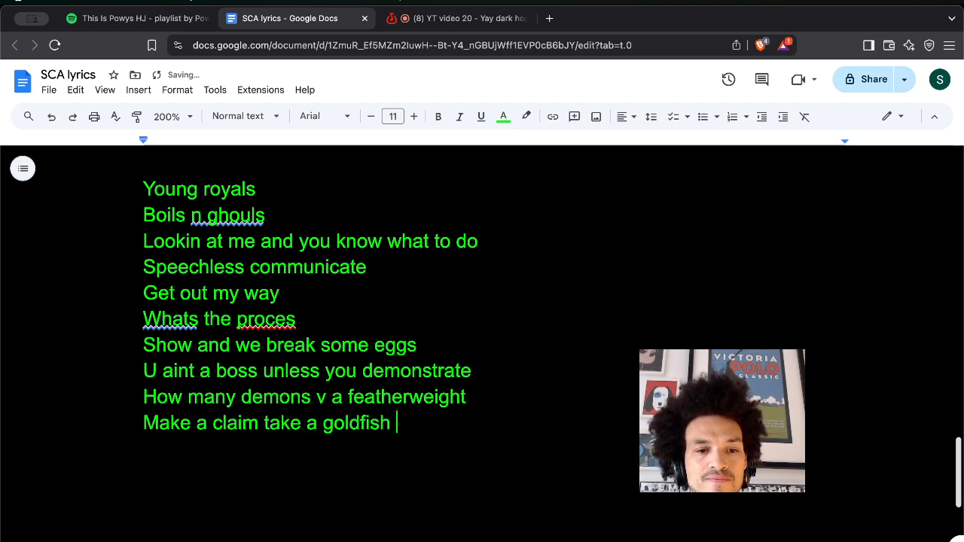
Add 'old ness' and 'bold till the other porple poke liek a swordfish', and complete 'Show up'.
key(Return)
text(Old)
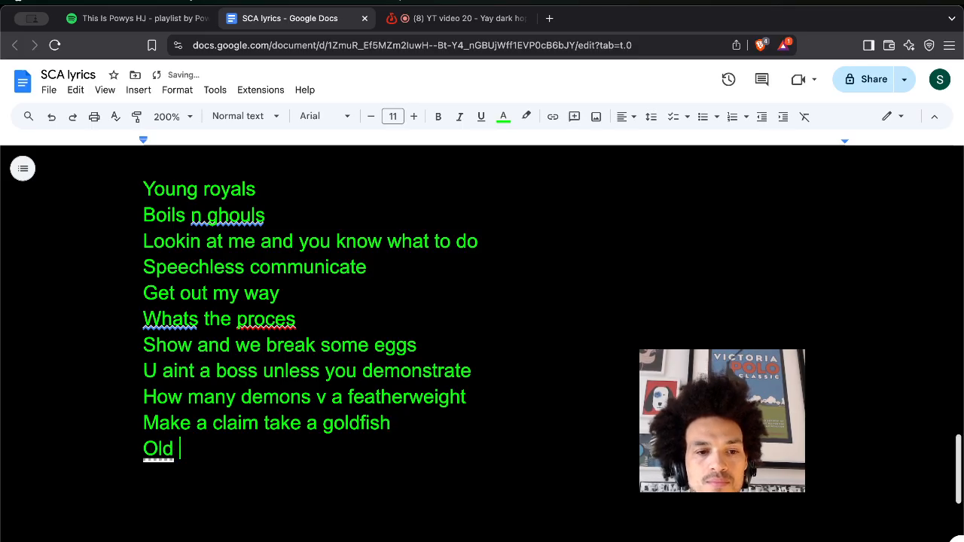
key(ctrl+z)
text(ness)
key(Return)
text(bold till the other )
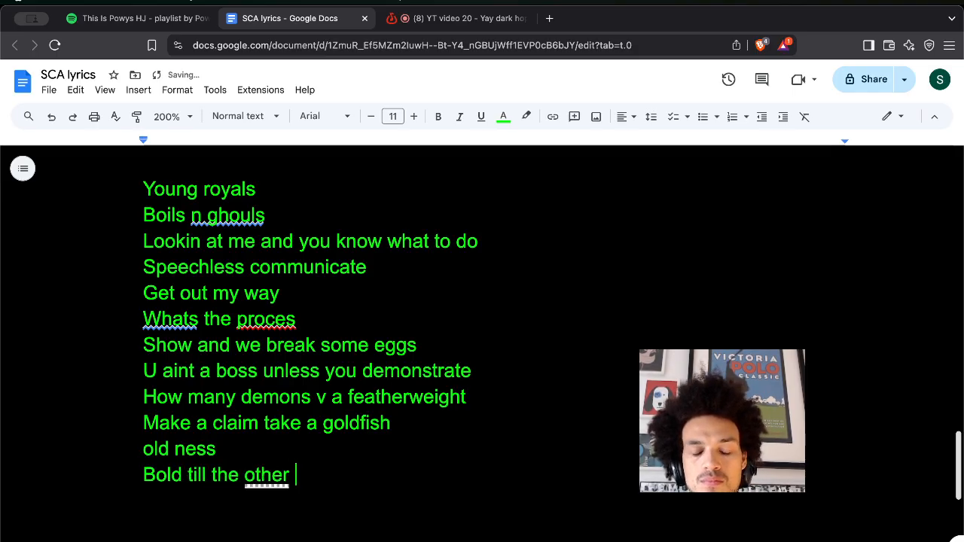
text(porple )
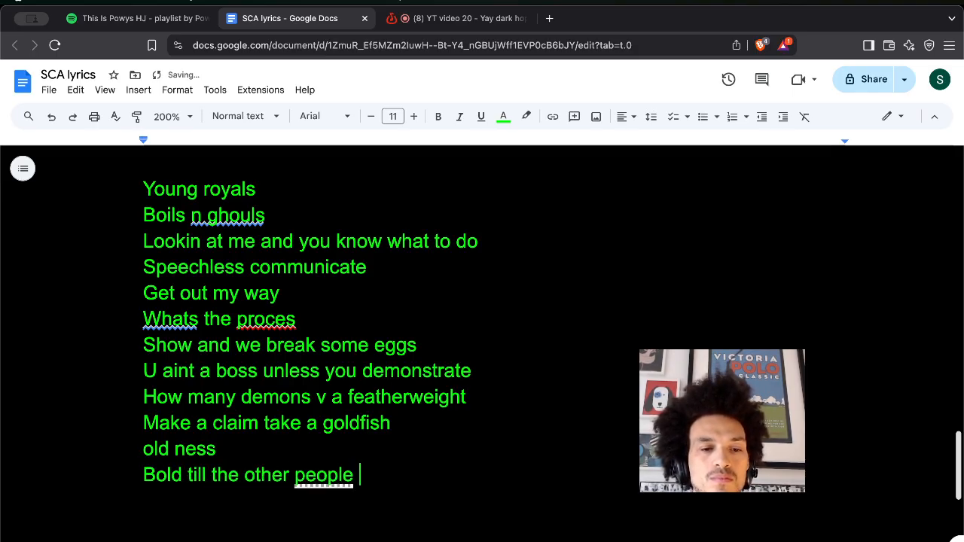
text(poke )
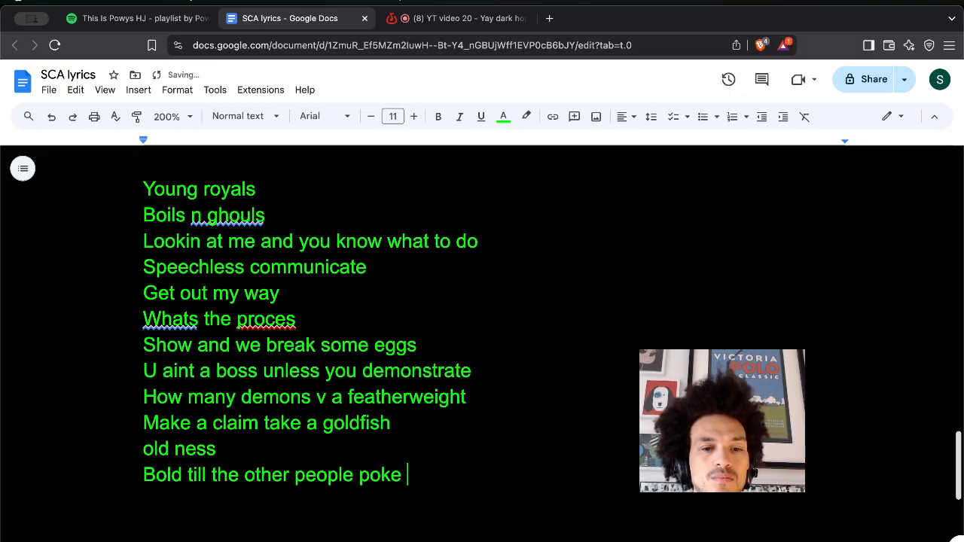
text(liek a s)
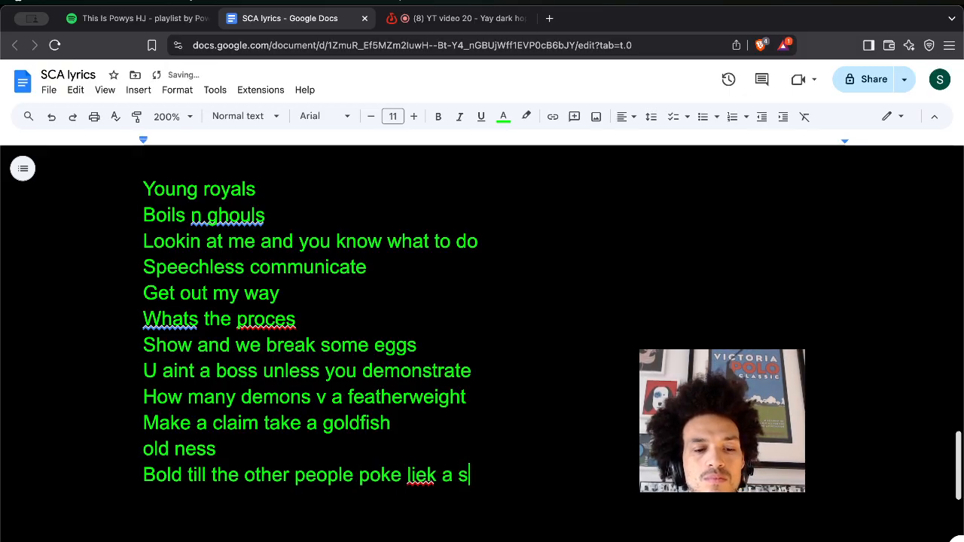
text(wordfish)
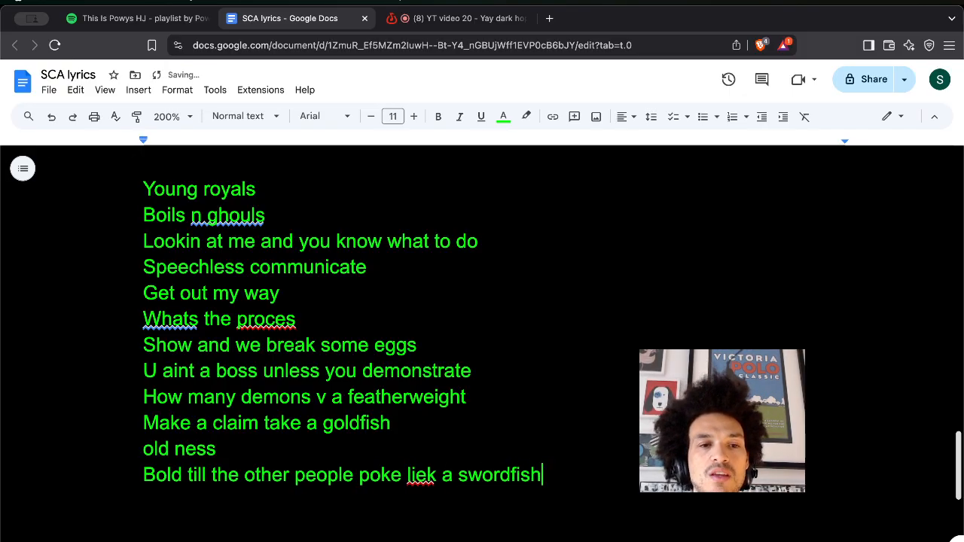
key(Return)
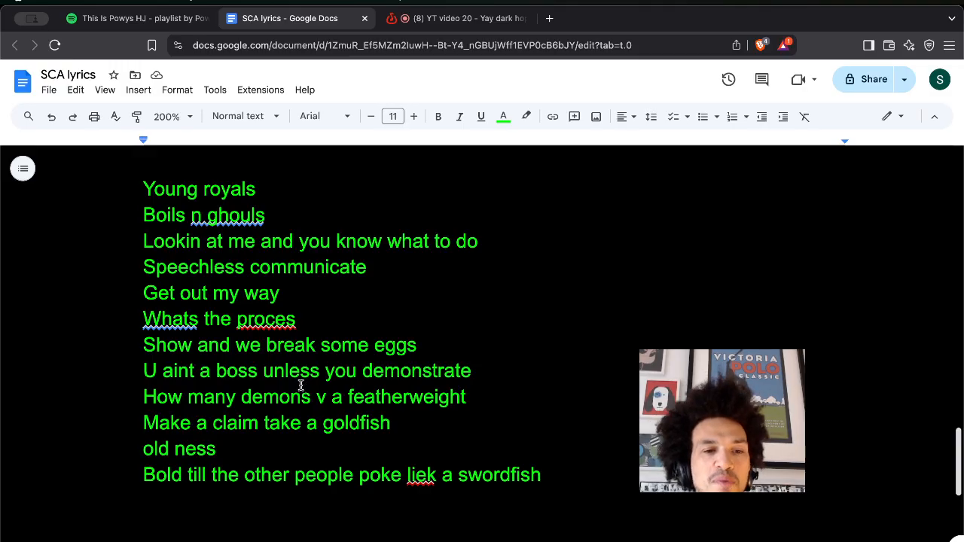
text(up)
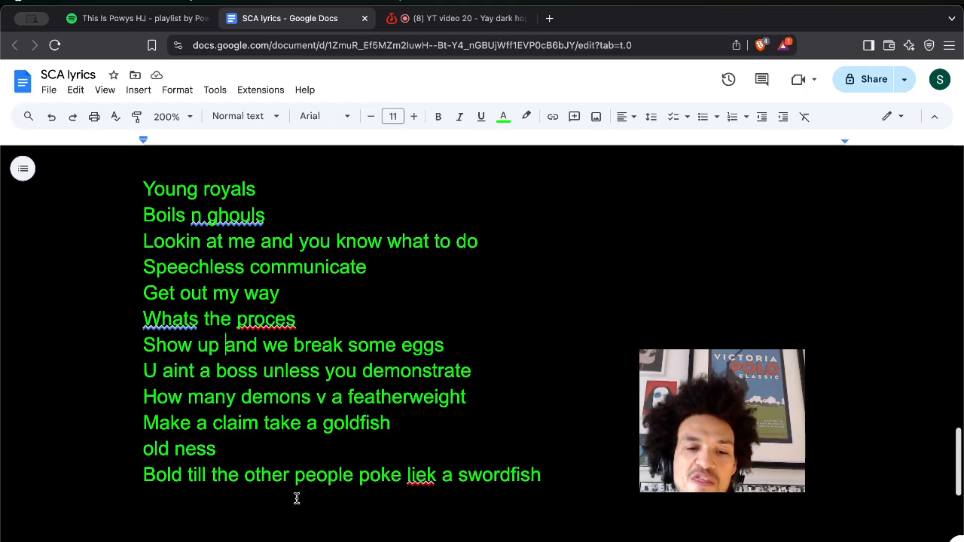
Correct 'liek' to 'like', add an empty line after the swordfish line, and select all the lyrics.
click(426, 474)
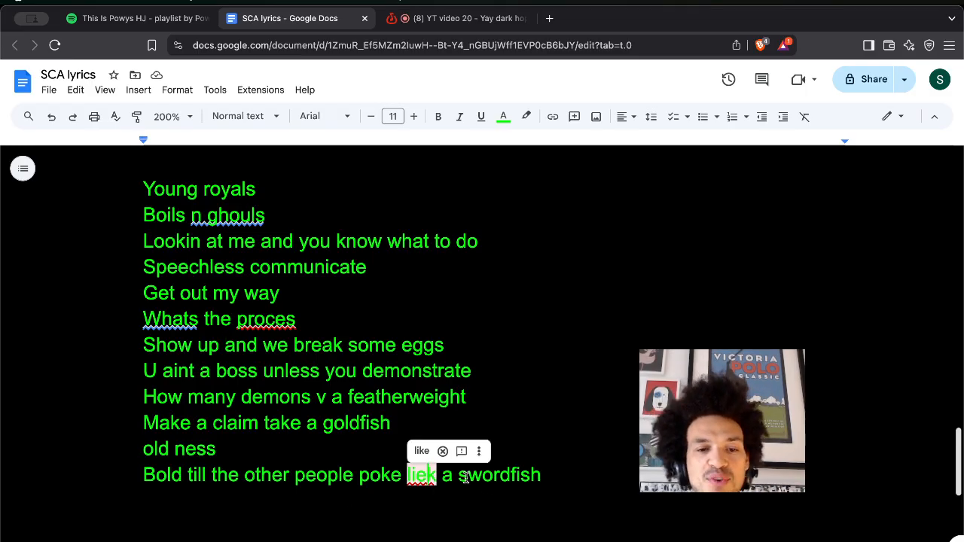
click(421, 450)
click(530, 478)
double_click(573, 478)
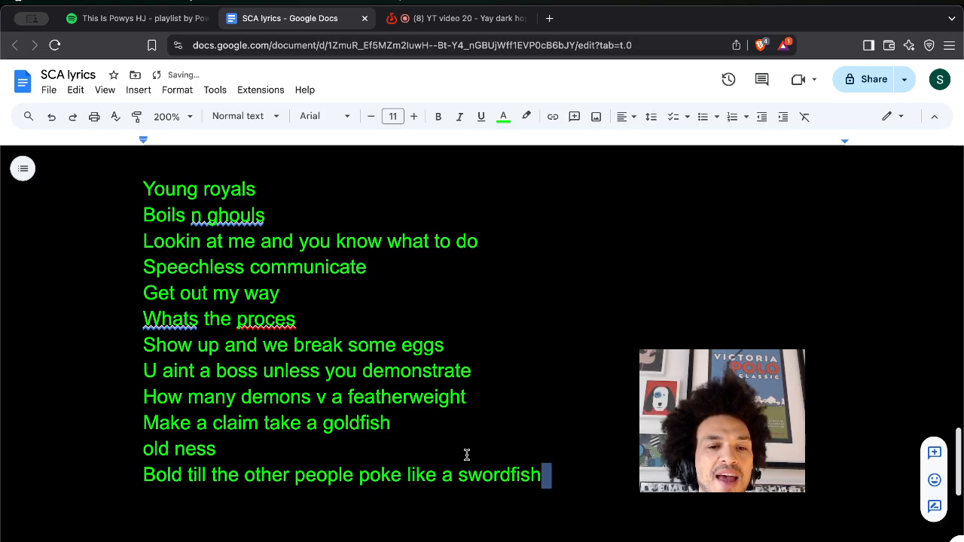
key(Return)
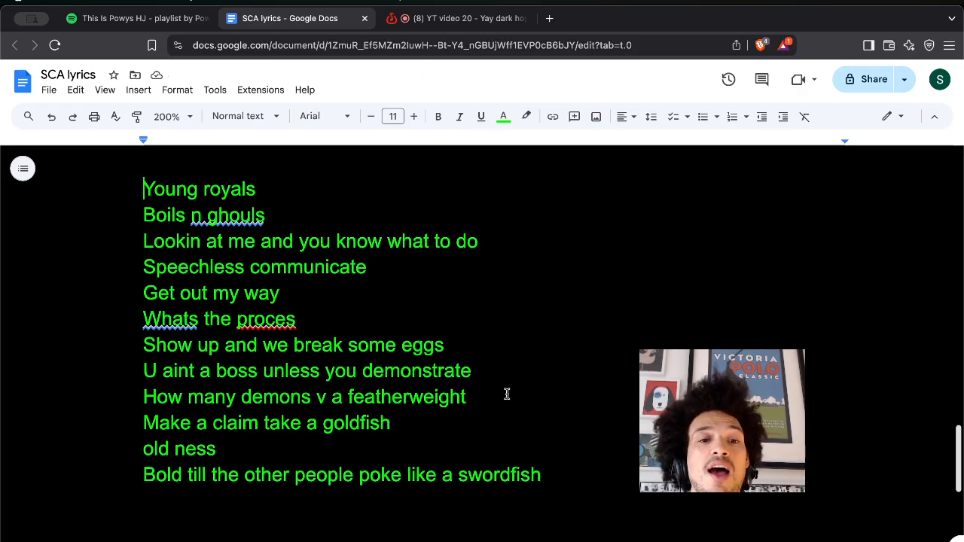
key(super+a)
key(super+c)
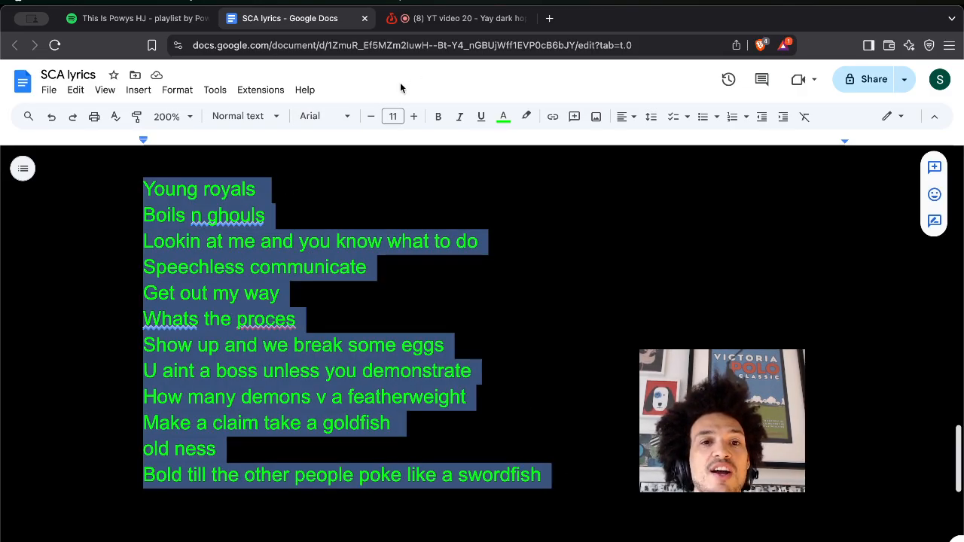
Paste the lyrics over 'hip' in BandLab's Lyrics/Notes panel and extend the loop region to bar 1.
click(460, 18)
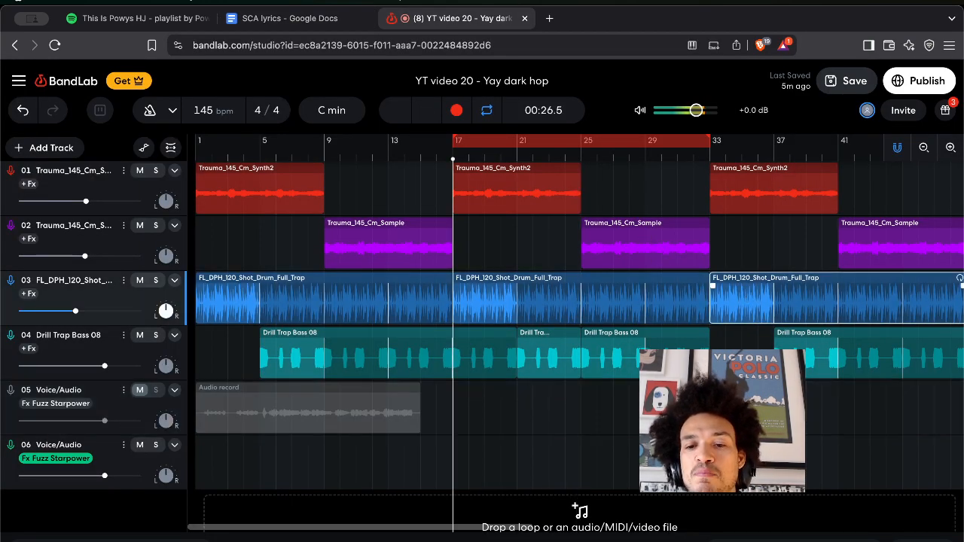
click(851, 539)
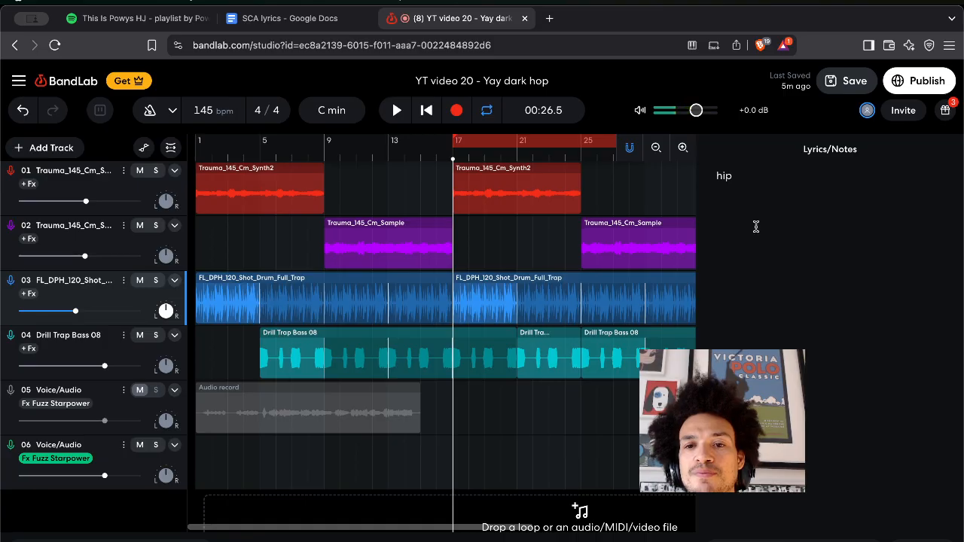
double_click(752, 197)
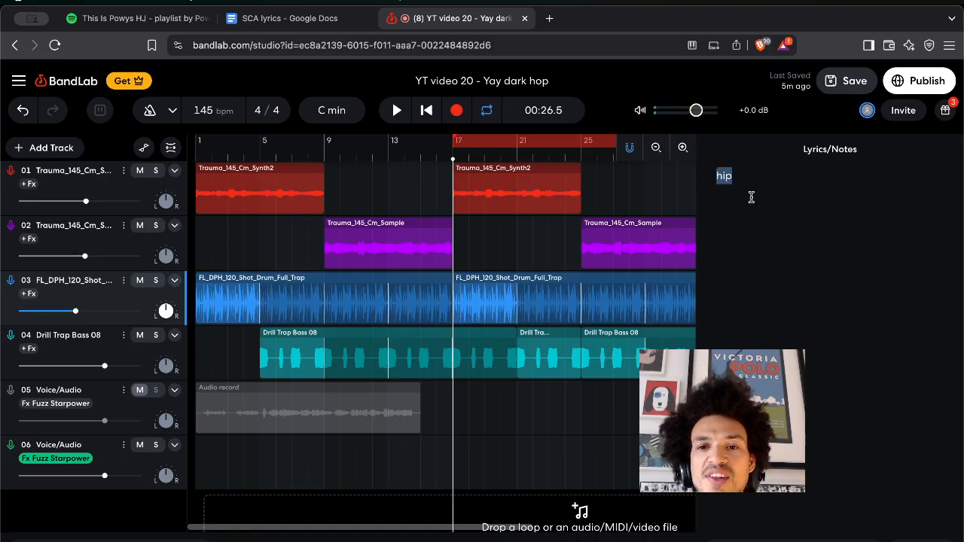
key(super+v)
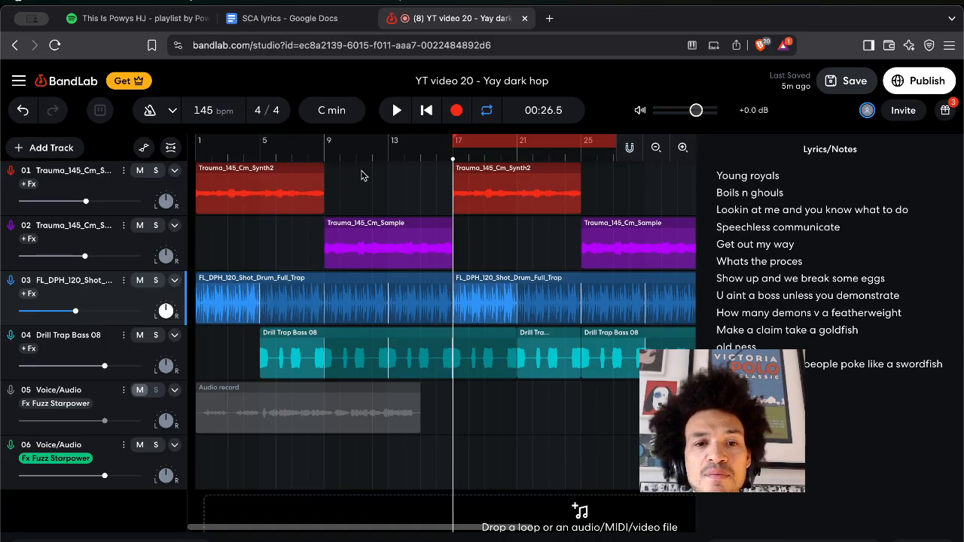
drag(298, 139, 181, 137)
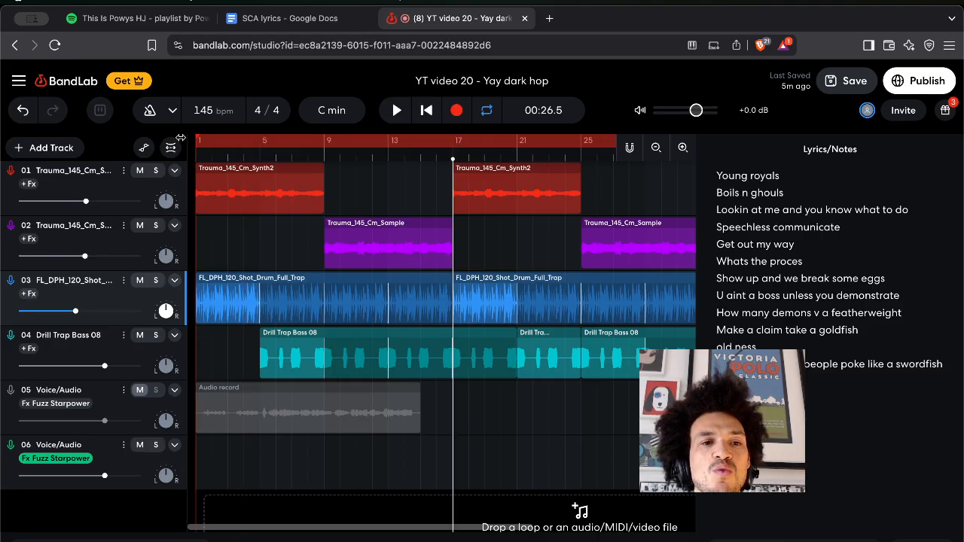
Turn looping off, return the playhead to bar 1, and select track 06.
click(260, 155)
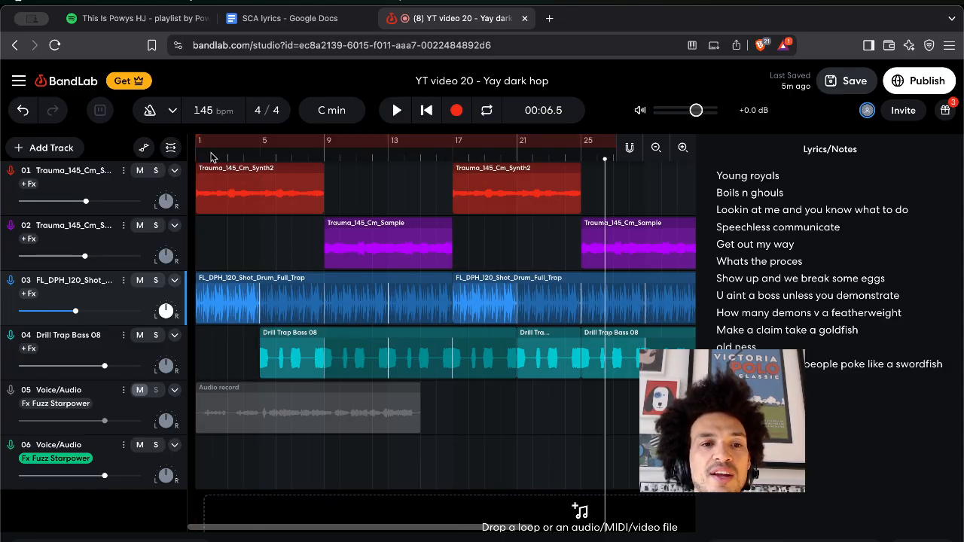
click(213, 157)
click(193, 156)
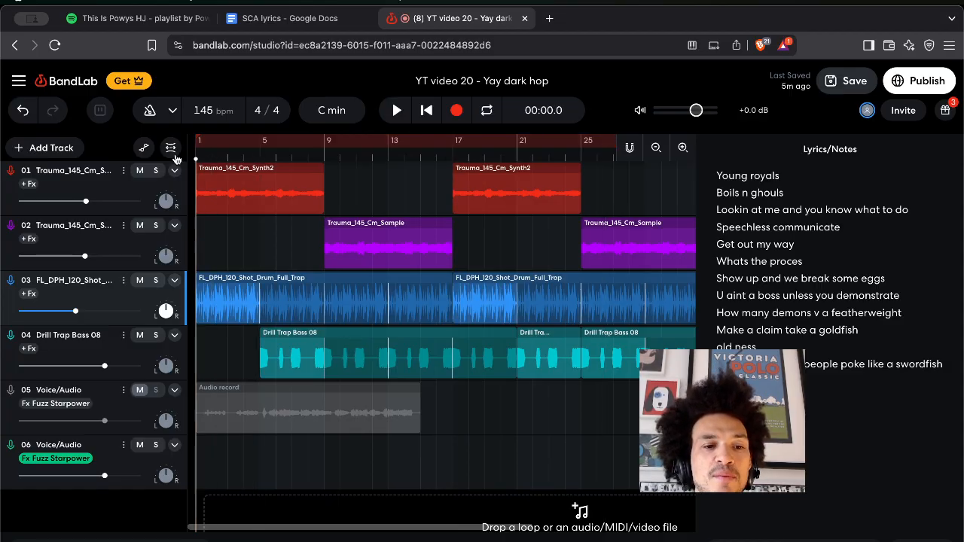
click(110, 461)
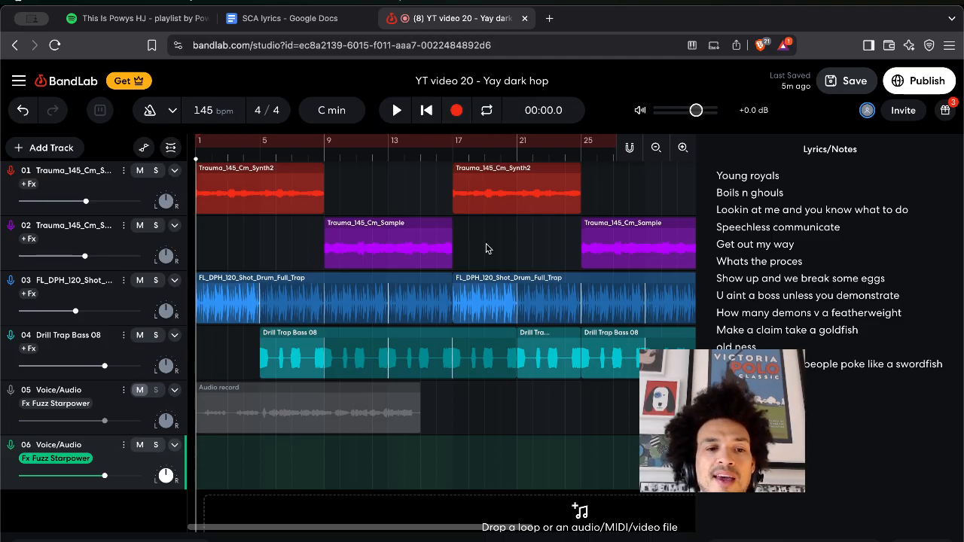
Record a vocal take on track 06, stop it, and save the project.
click(459, 114)
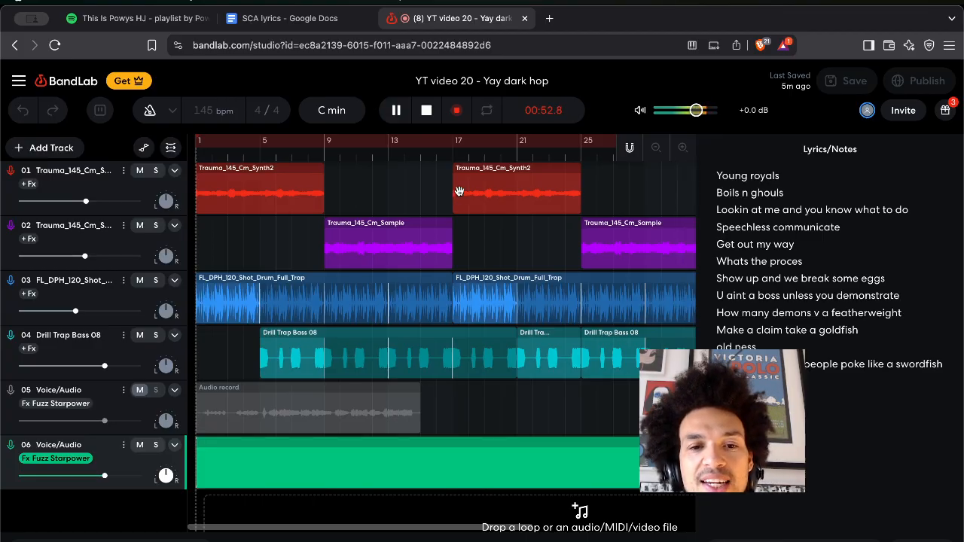
click(456, 110)
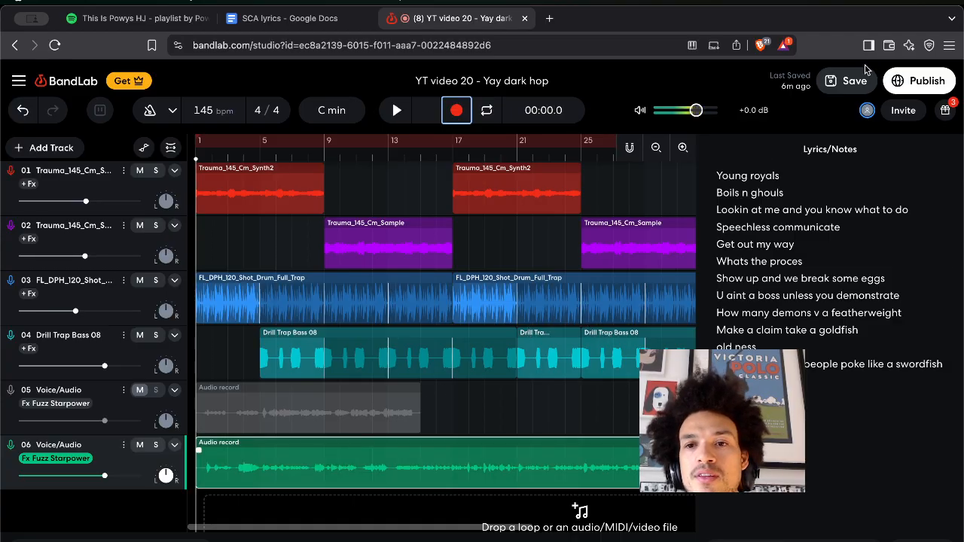
click(843, 83)
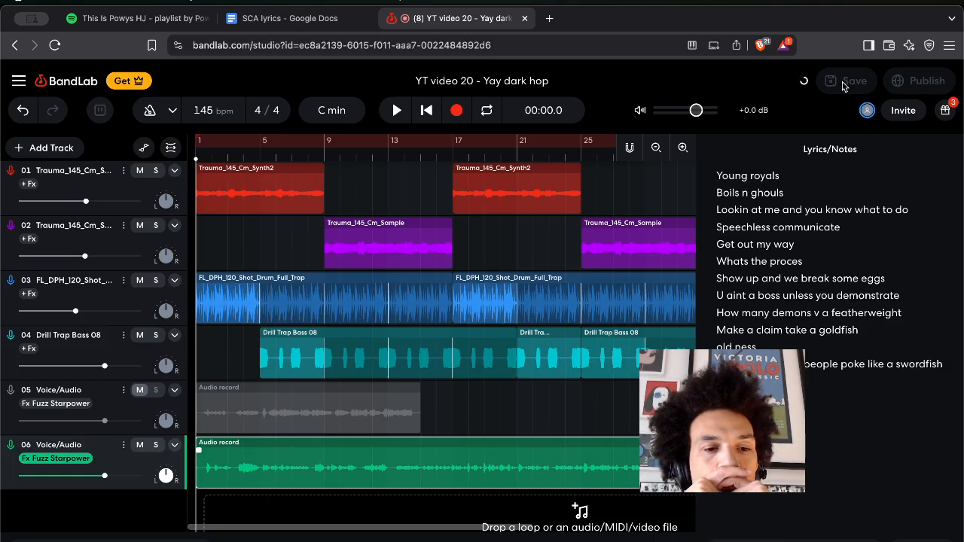
Play the arrangement from bar 1 with the new track 06 vocal take.
key(space)
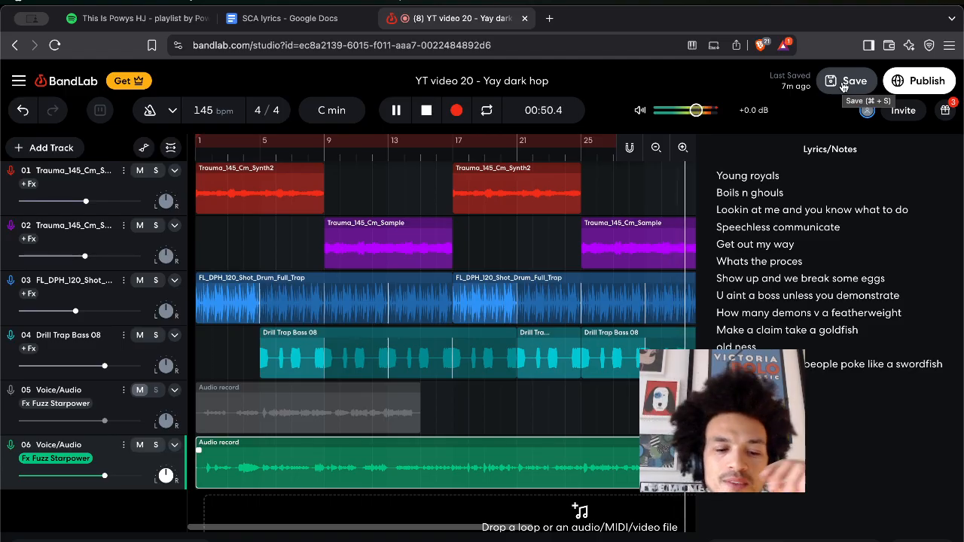
Stop playback at 00:00.0 once the project shows it was just saved.
key(space)
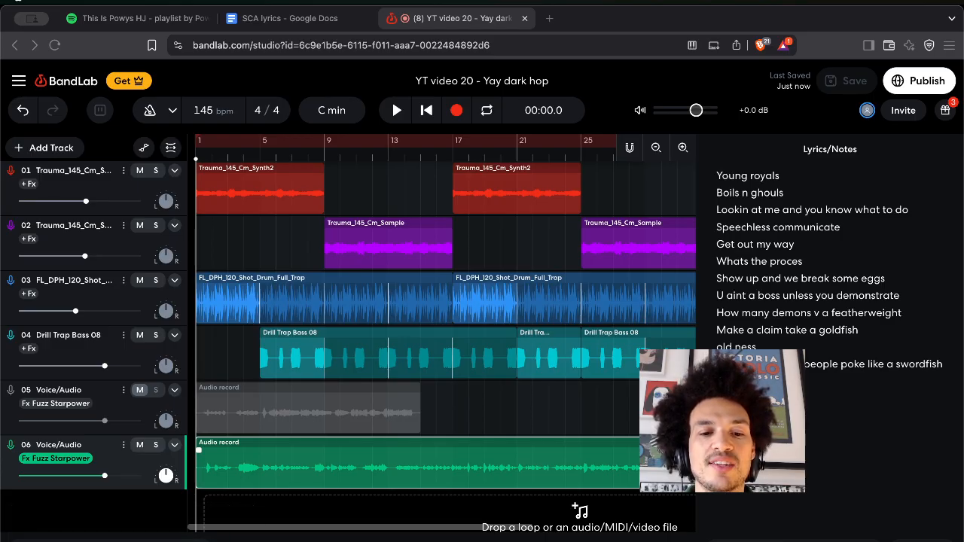
Glance at the Spotify and lyrics tabs, then return to the BandLab project.
click(311, 240)
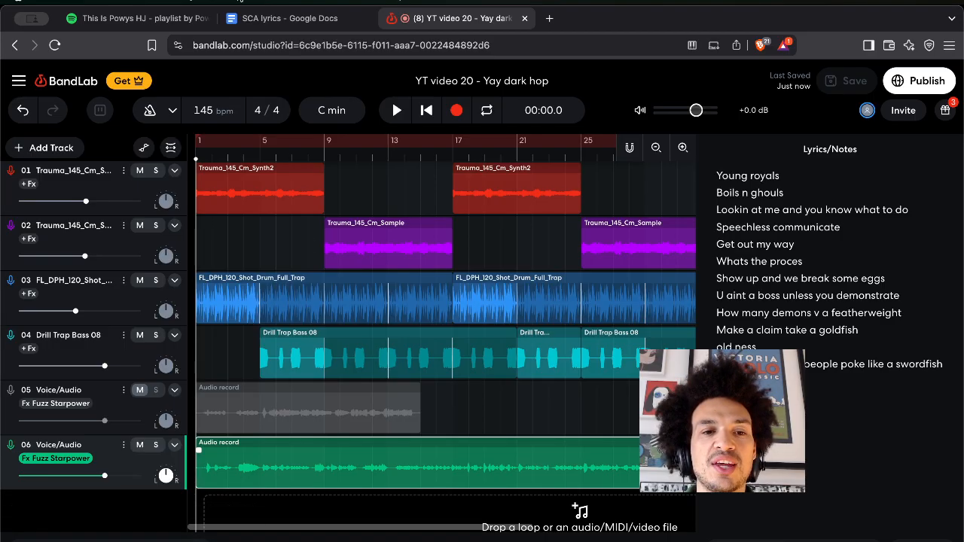
click(138, 22)
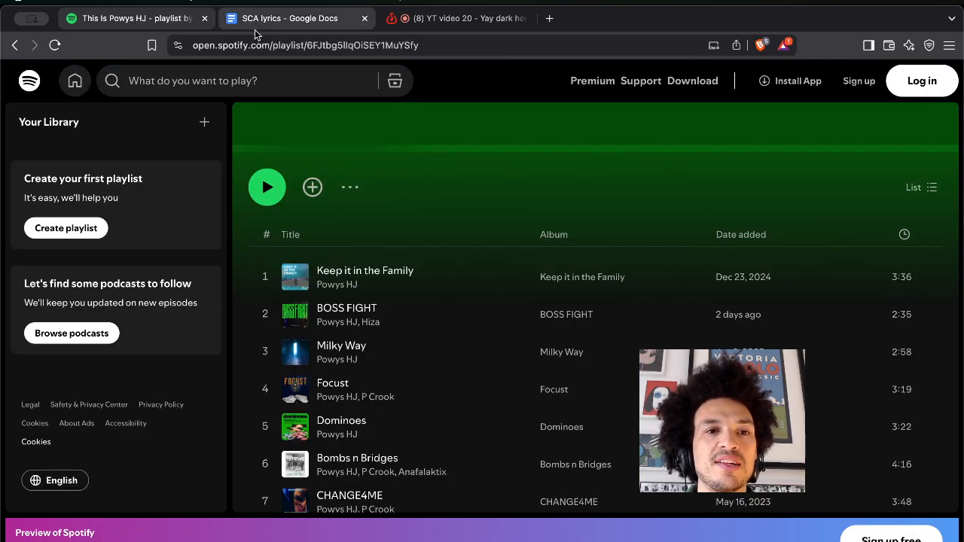
key(ctrl+Tab)
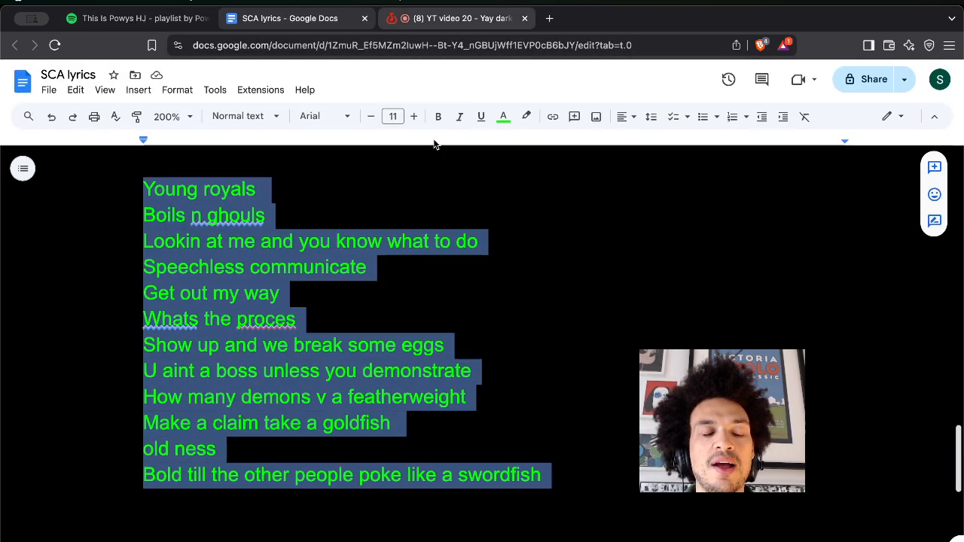
key(ctrl+Tab)
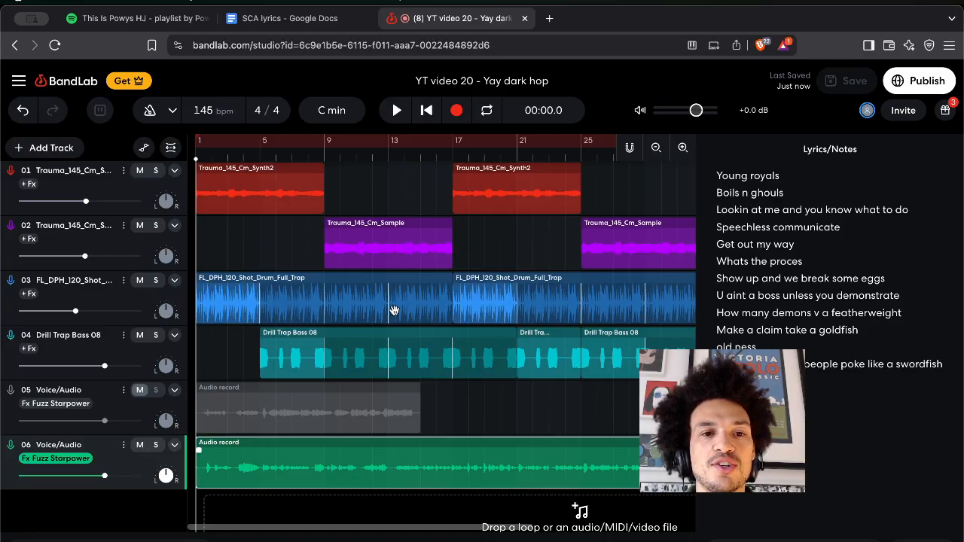
Turn looping back on, mute track 06, start playback, and return to the SCA lyrics document.
click(305, 143)
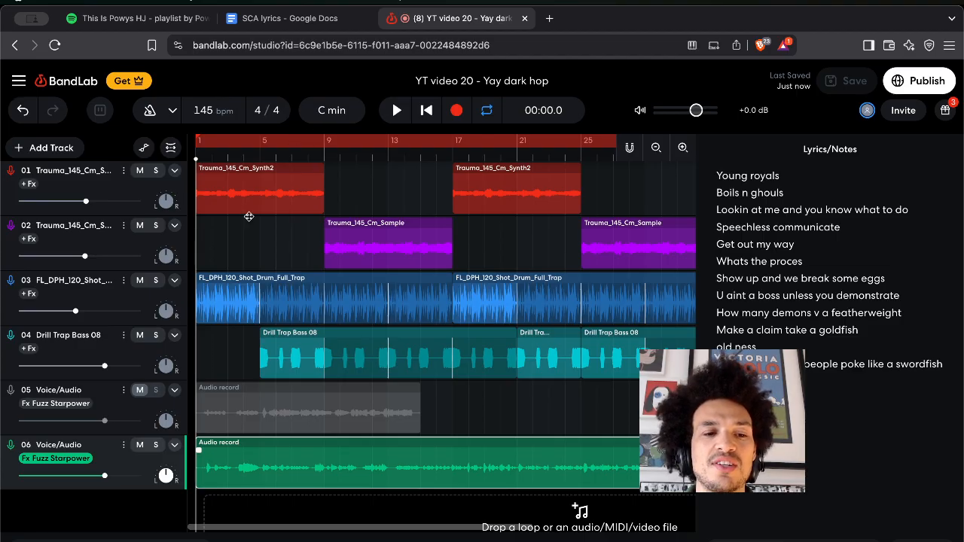
click(139, 444)
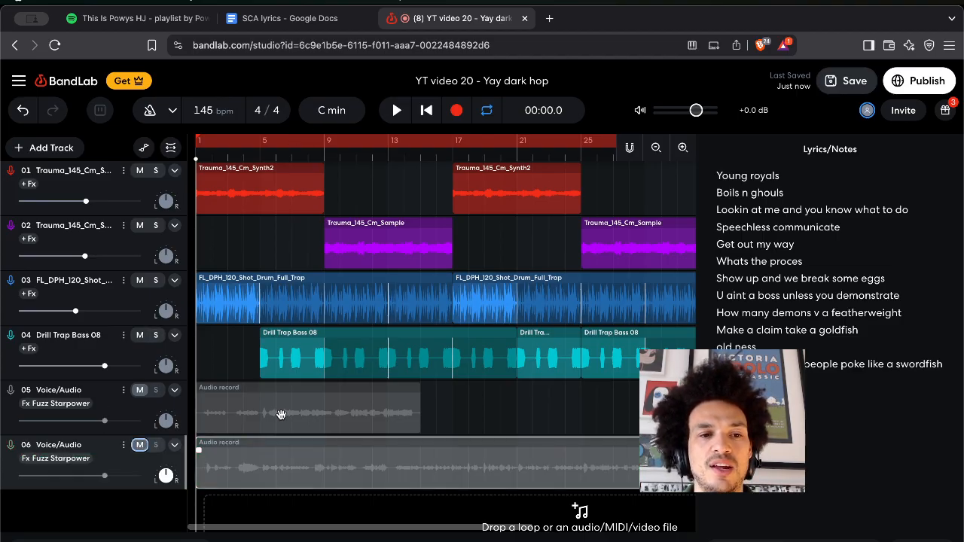
key(space)
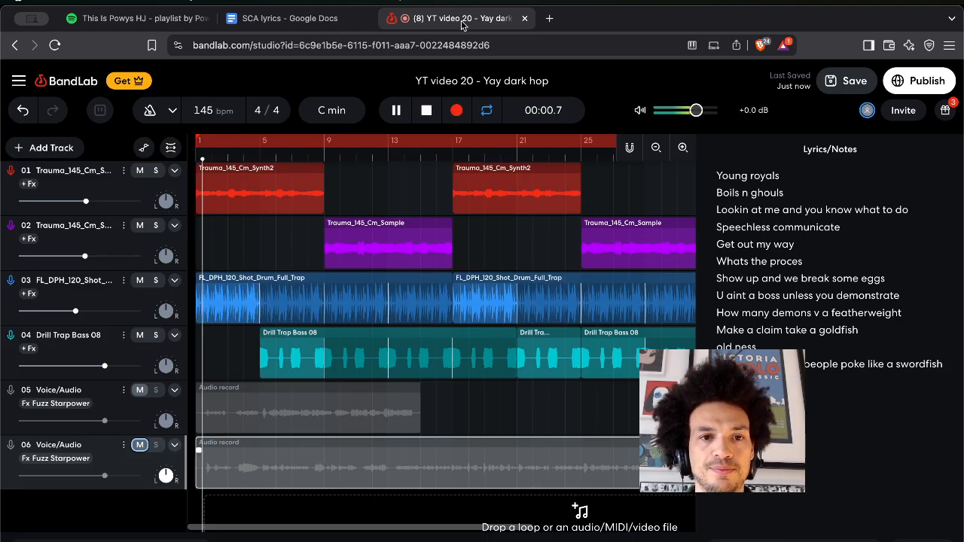
click(303, 21)
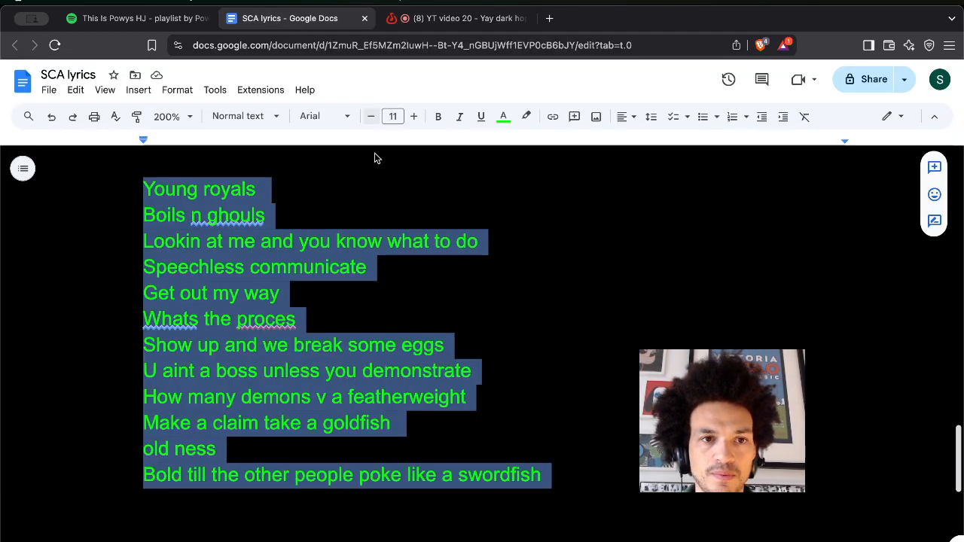
Set the empty line below the swordfish lyric to Lexend Semi Bold.
click(236, 499)
scroll(237, 500, down, 2)
scroll(236, 500, up, 1)
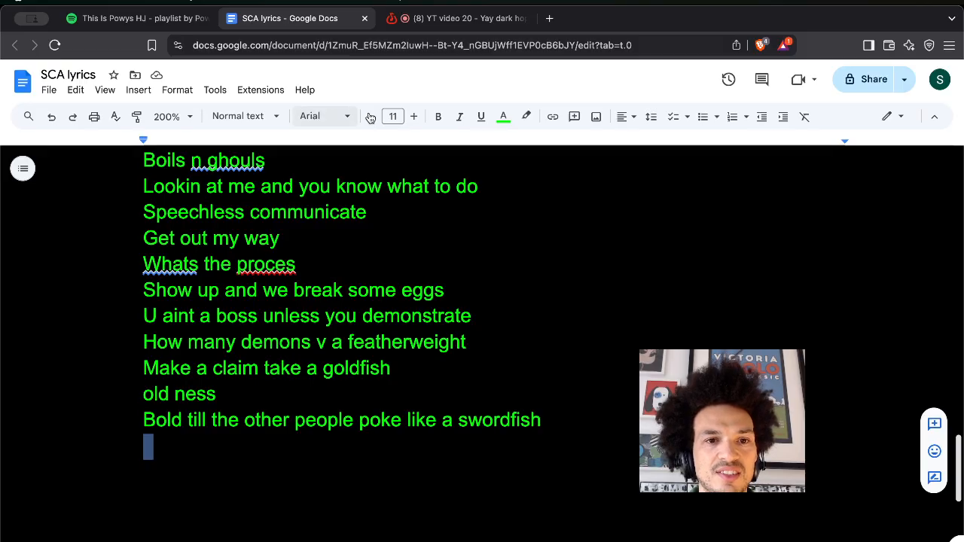
click(332, 116)
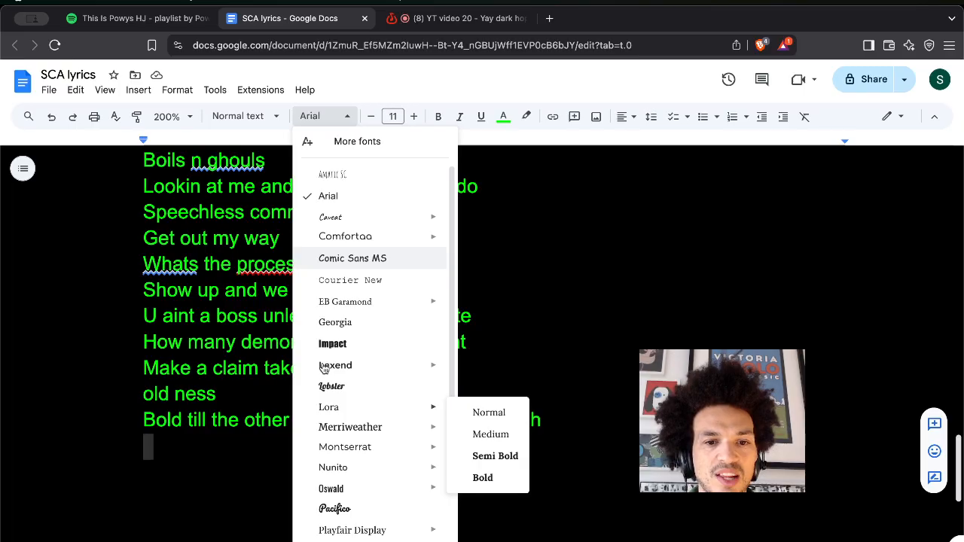
mouse_move(324, 368)
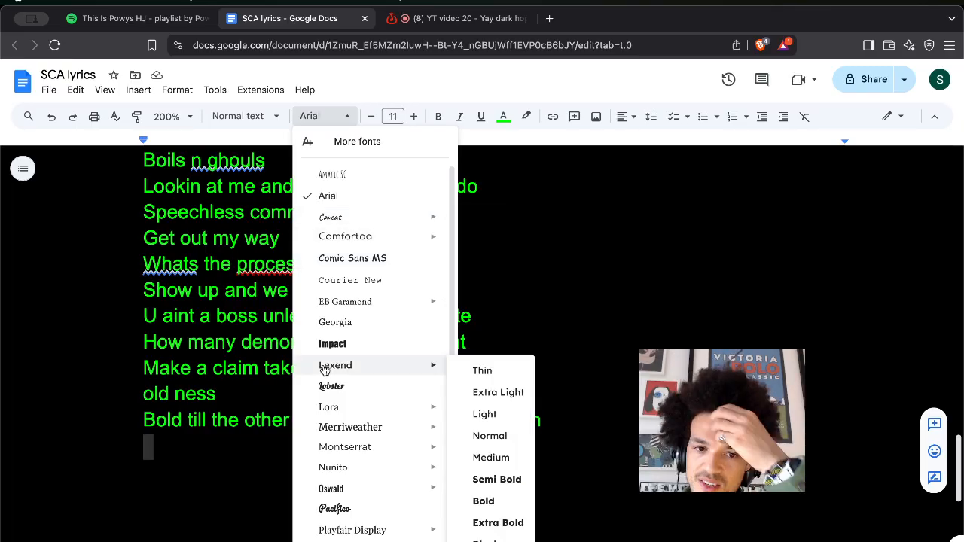
click(497, 480)
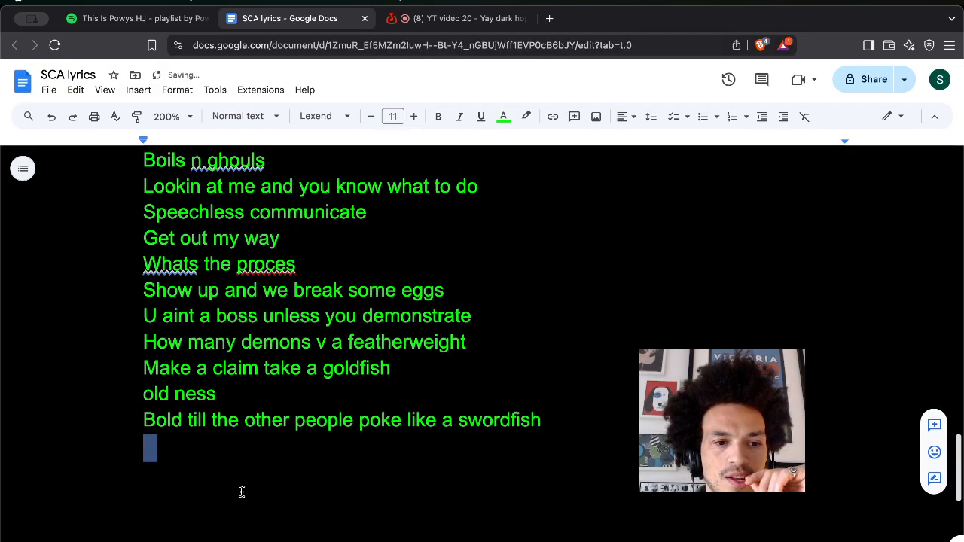
click(241, 491)
Type the first chorus line 'Lucky for me'.
text(s)
key(BackSpace)
key(BackSpace)
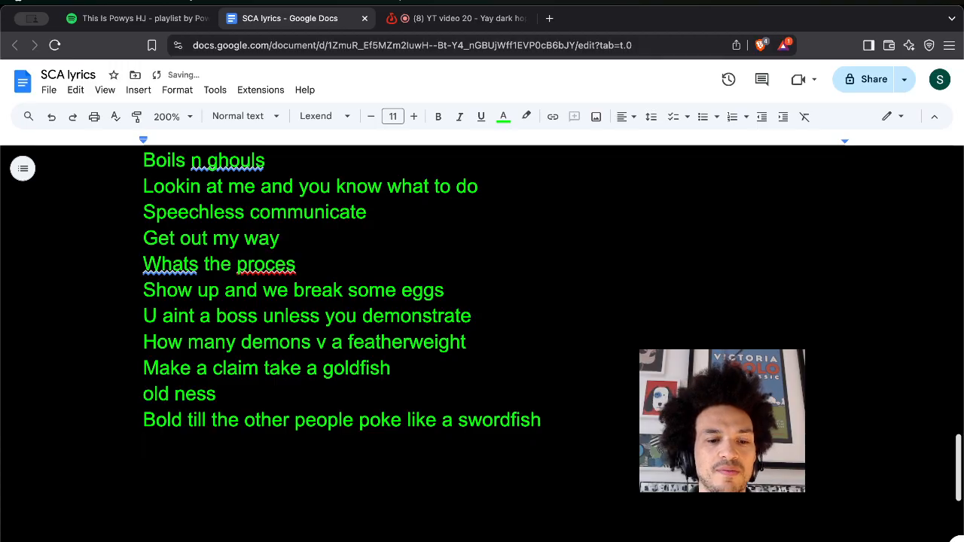
text(lucky fro)
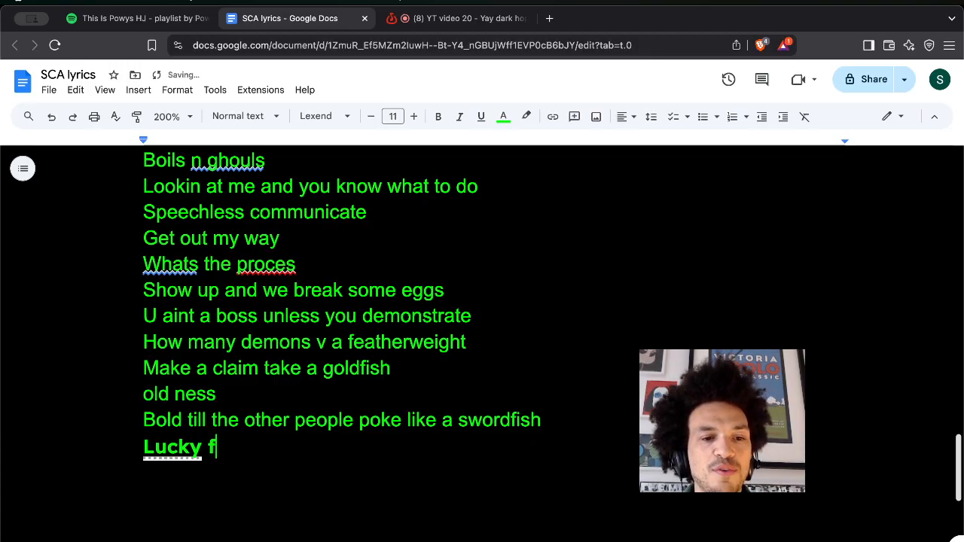
key(BackSpace)
key(BackSpace)
text(or)
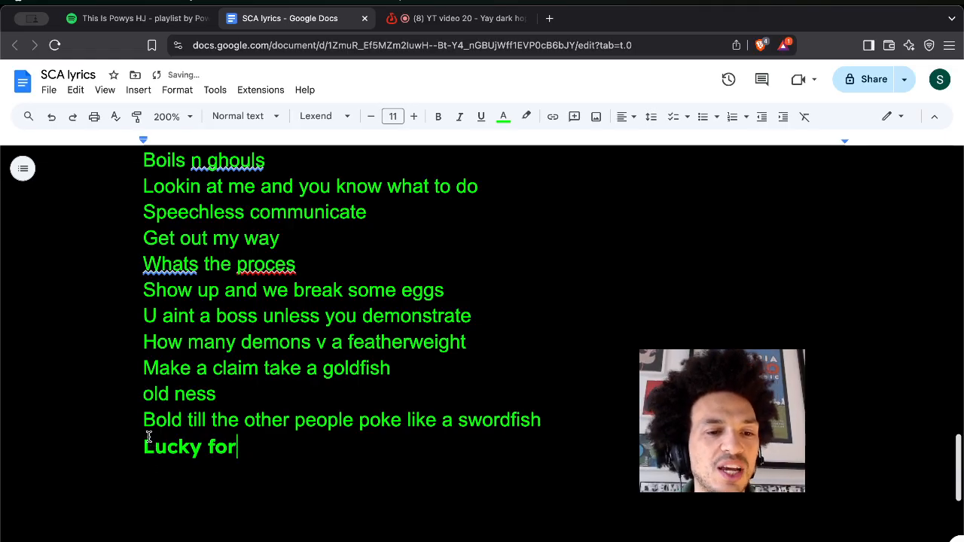
key(Return)
key(Down)
double_click(251, 475)
click(250, 474)
text(me)
Add the chorus lines 'Lucky me' and 'Luck is preparation meeting opportunity'.
key(Return)
text(lcuk)
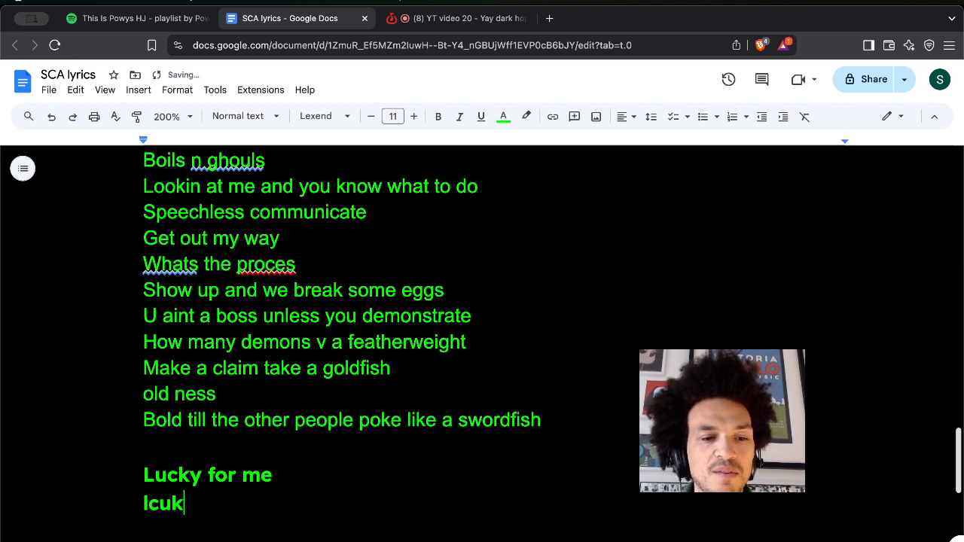
text(y me)
key(Return)
text(luck is)
key(BackSpace)
key(BackSpace)
text(is prepa)
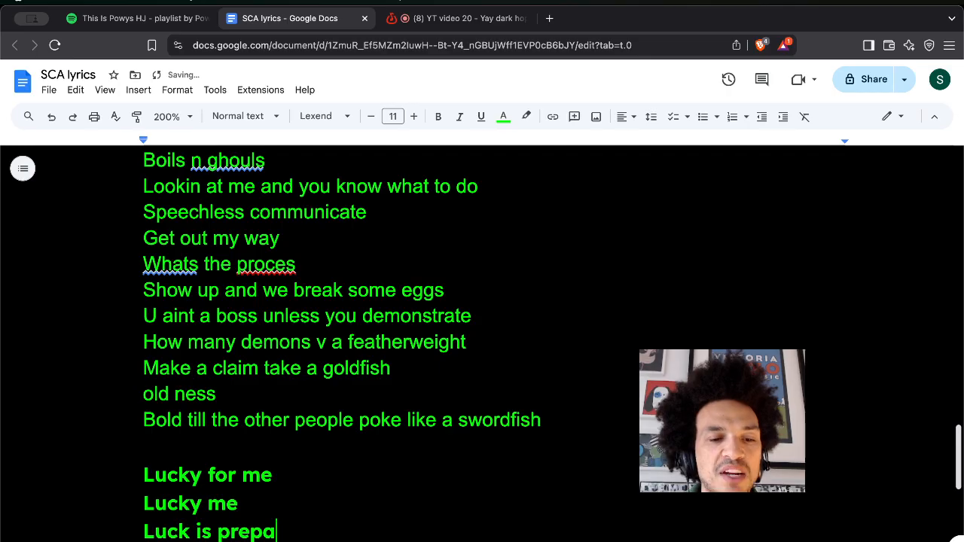
text(ration meeting )
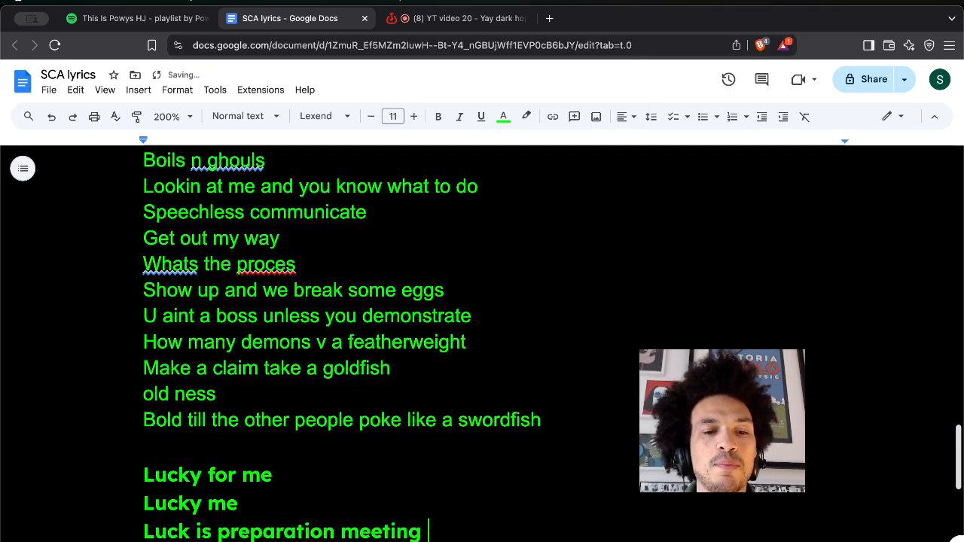
text(opportunity)
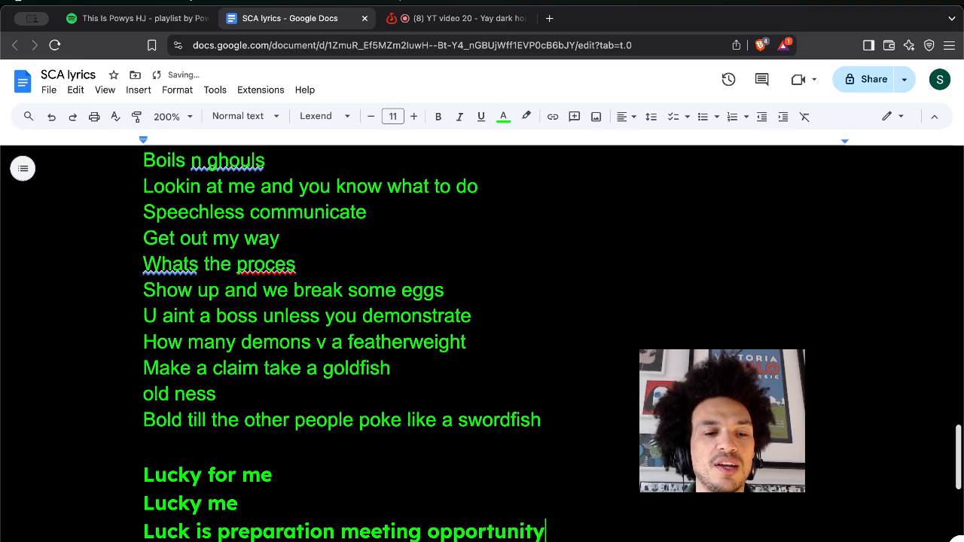
Add 'you hear me oooo ee', 'blessed to be eternally' and 'Fastened', then a blank line.
key(Return)
text(youa)
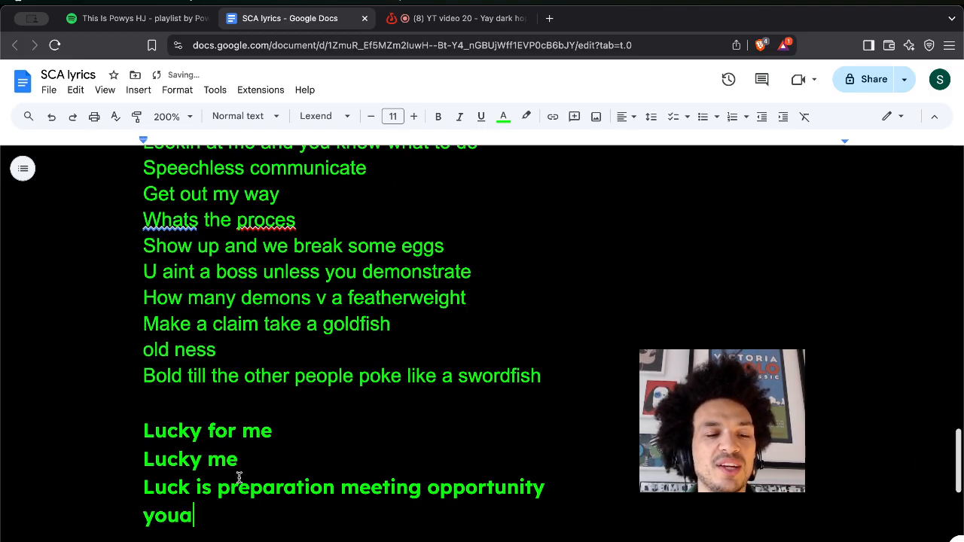
scroll(239, 478, down, 3)
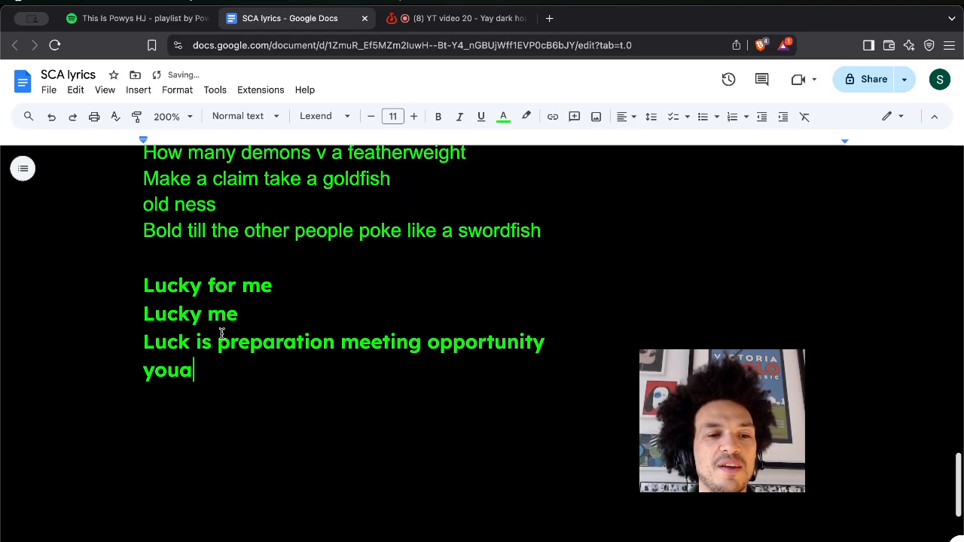
key(BackSpace)
text(he)
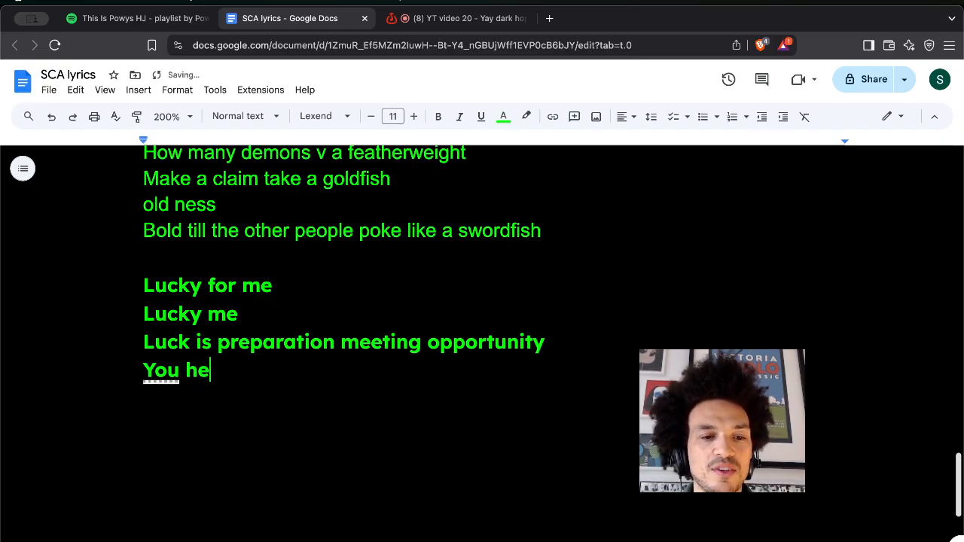
text(ar me ooo o)
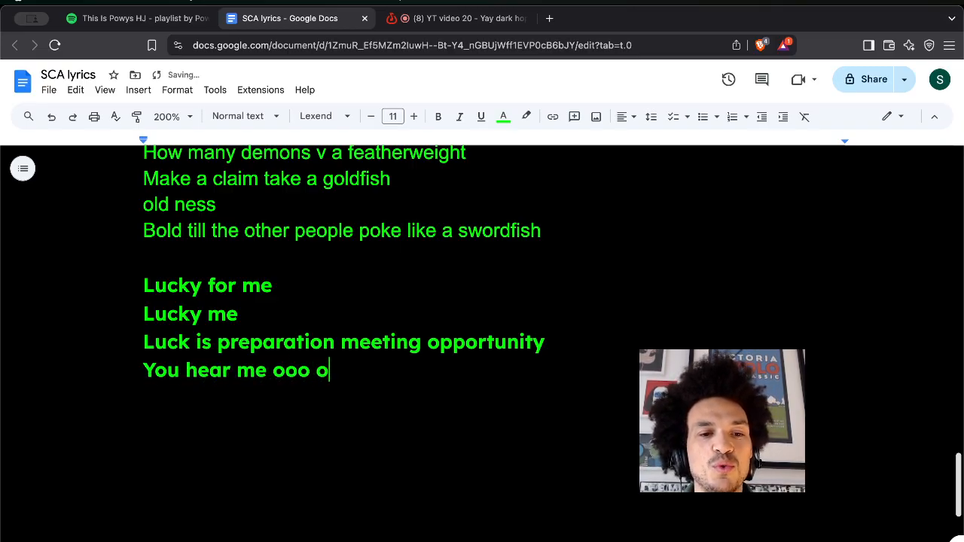
key(BackSpace)
key(BackSpace)
key(BackSpace)
text(oo ee)
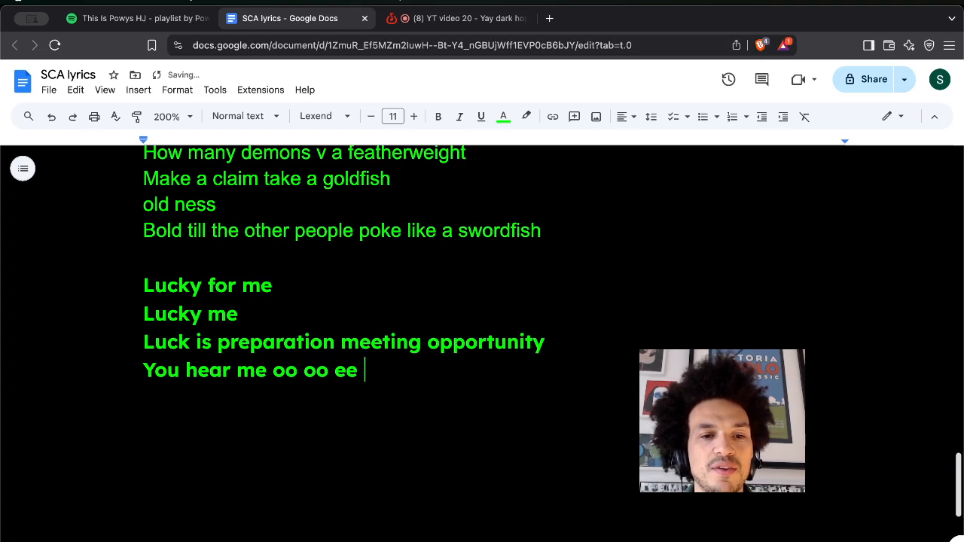
key(Return)
text(blessed to )
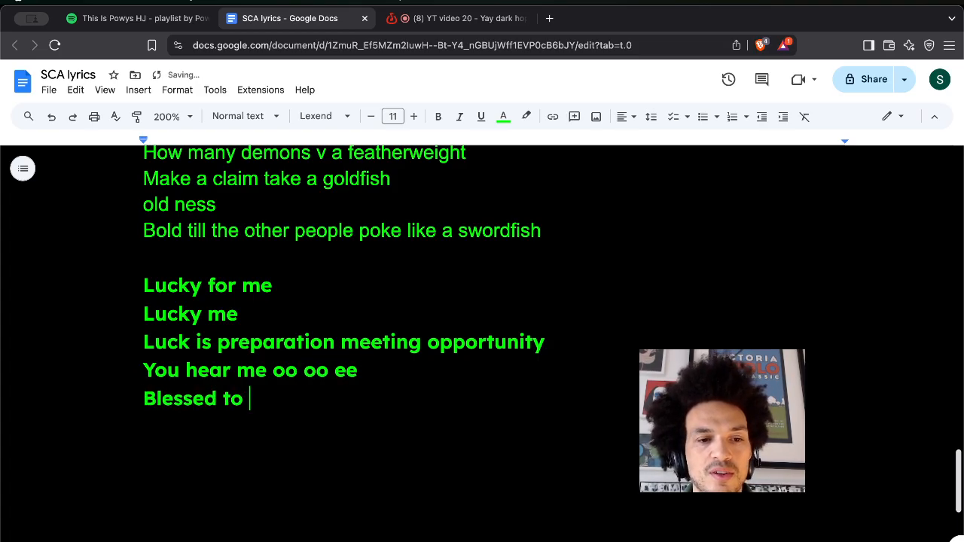
text(be eternally)
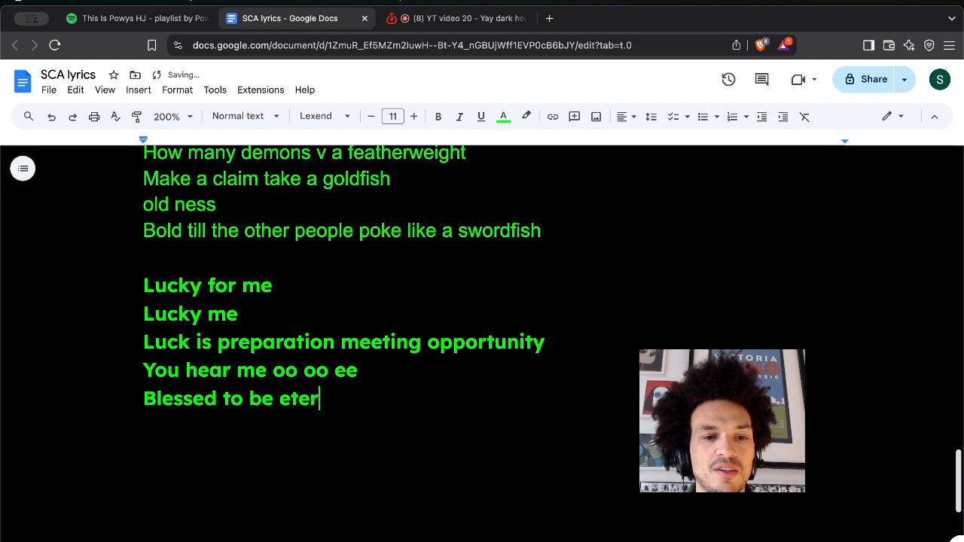
key(Return)
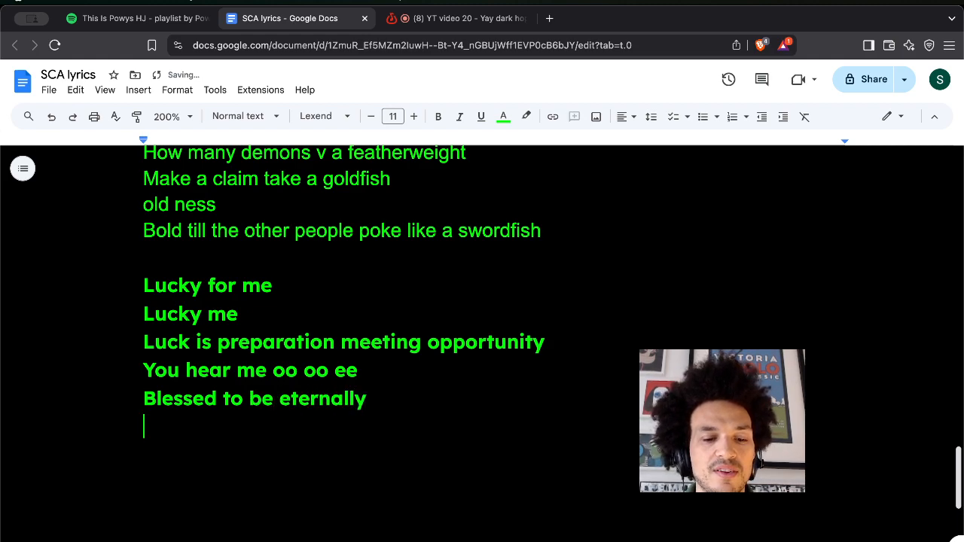
text(fastended)
key(Return)
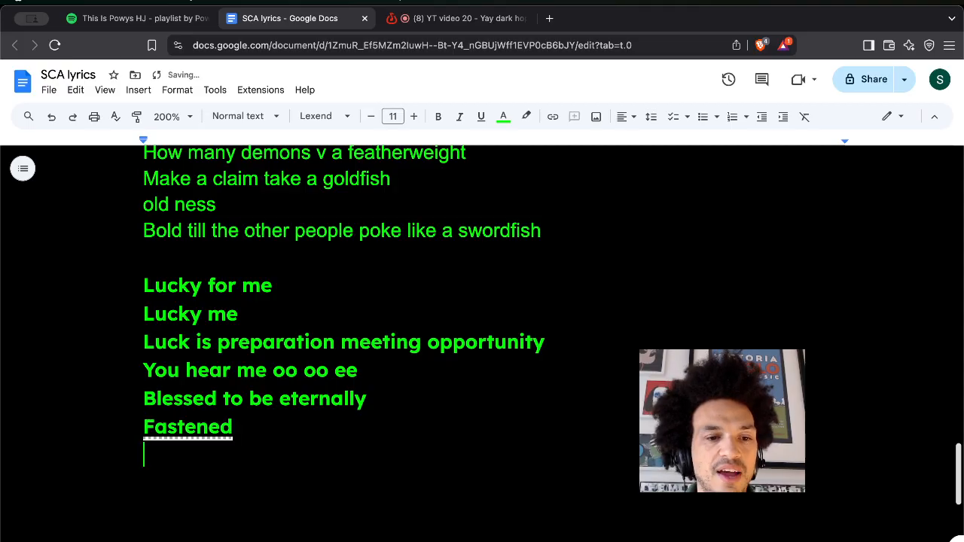
key(Return)
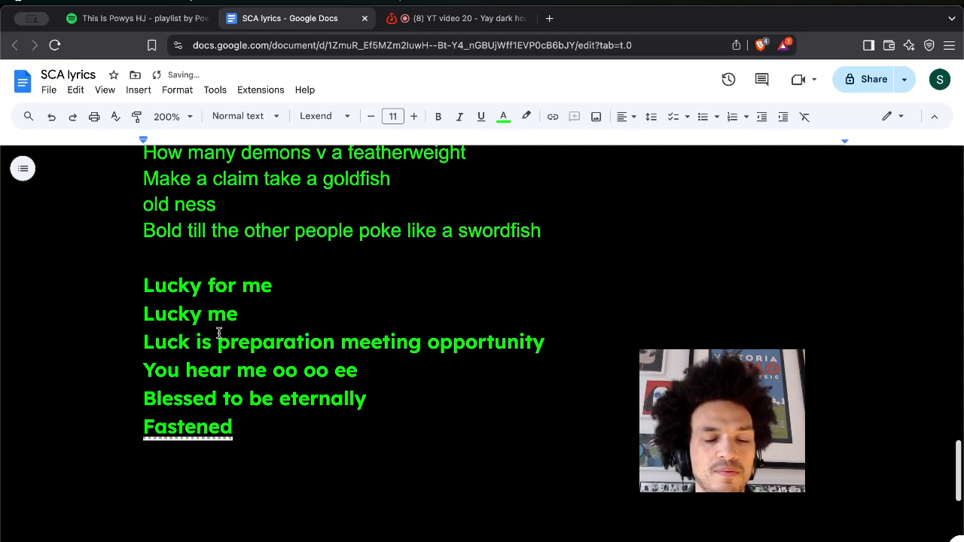
Below the chorus, add a name line and the line '5 head forehanded'.
key(Return)
text(for)
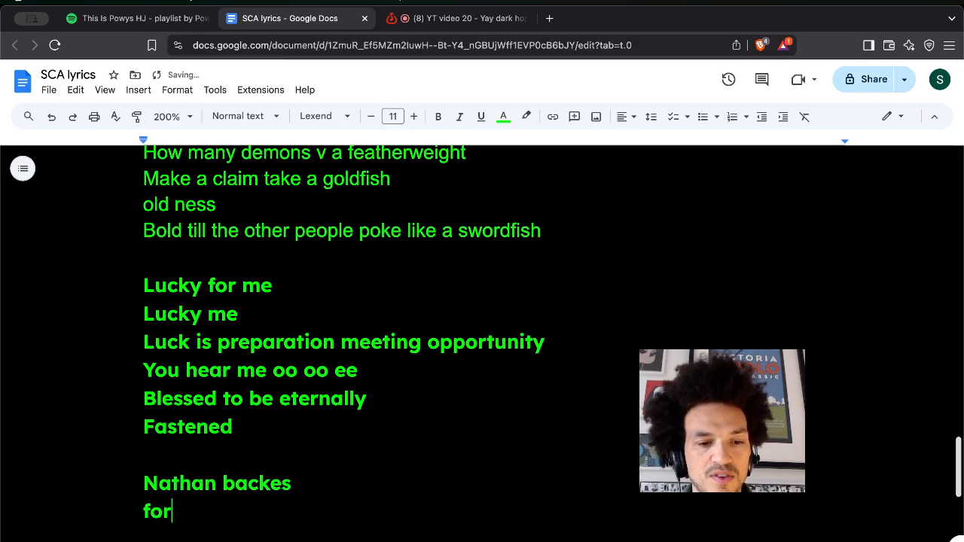
key(BackSpace)
key(BackSpace)
key(BackSpace)
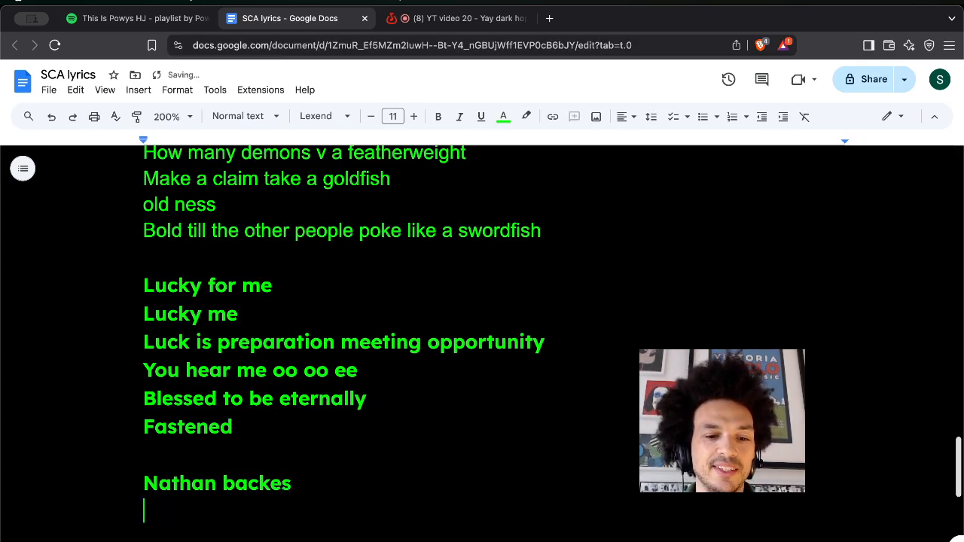
text(5 head f)
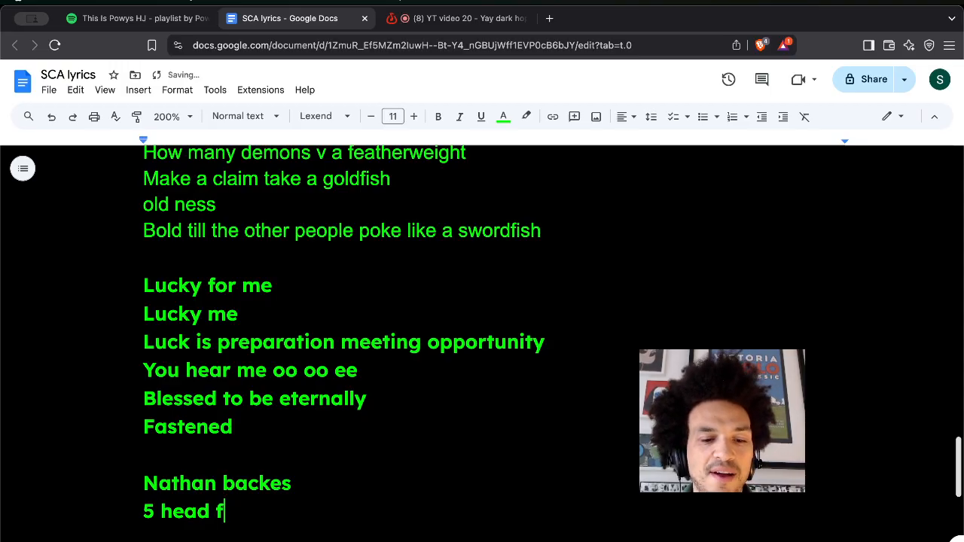
text(orehande)
key(BackSpace)
key(BackSpace)
text(nded)
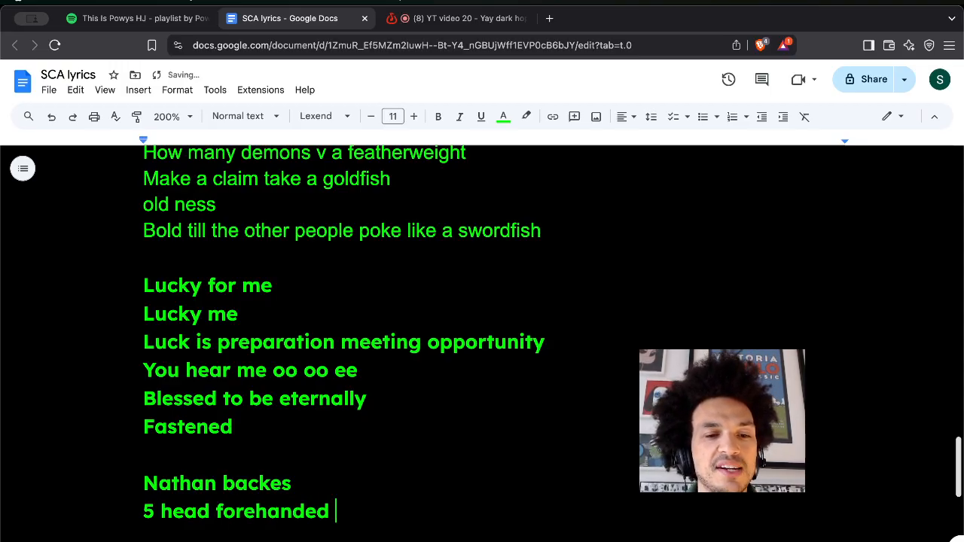
key(Return)
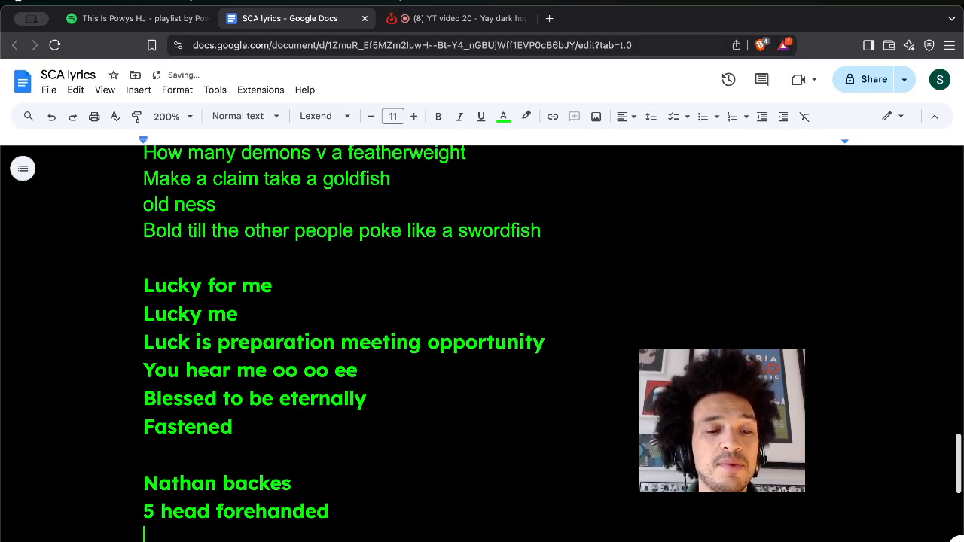
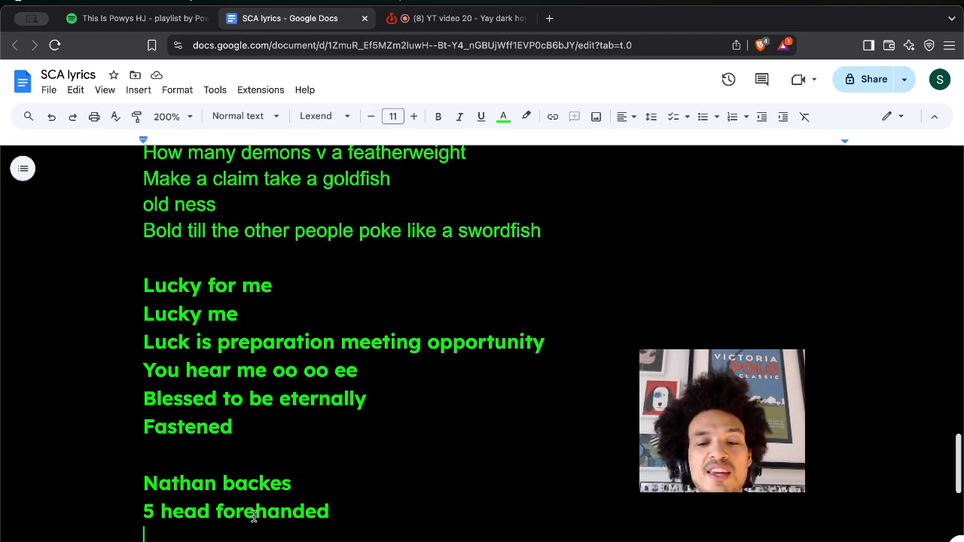
Below '5 head forehanded', add the lines 'Find vocal', 'Sxpensive and free mex ona!' and 'I can sho u'.
key(Return)
key(Return)
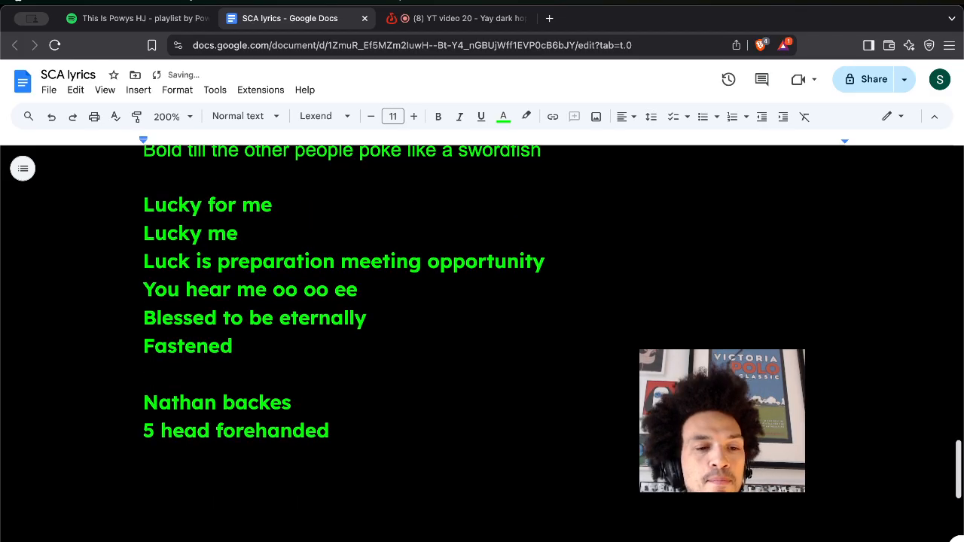
text(Find)
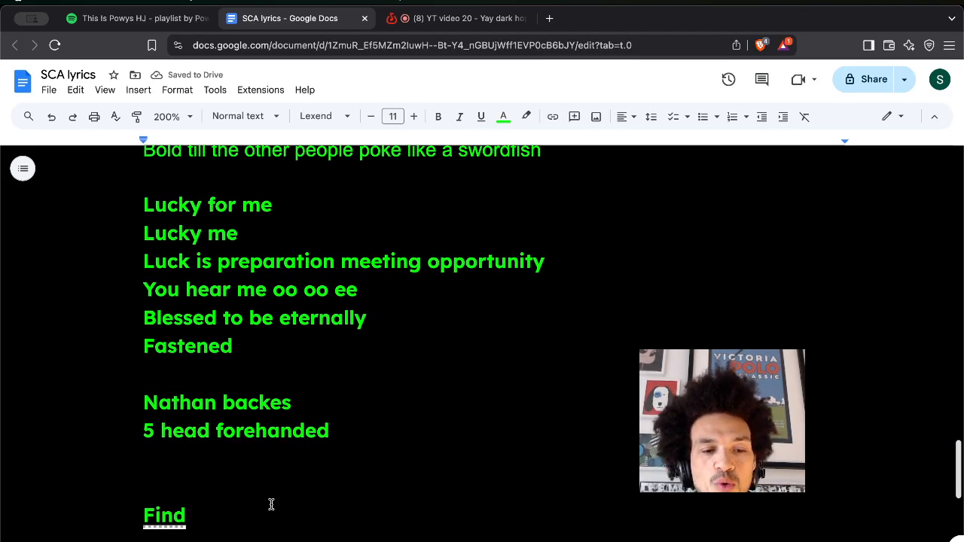
text( vocal)
key(Return)
text(Sxpensive)
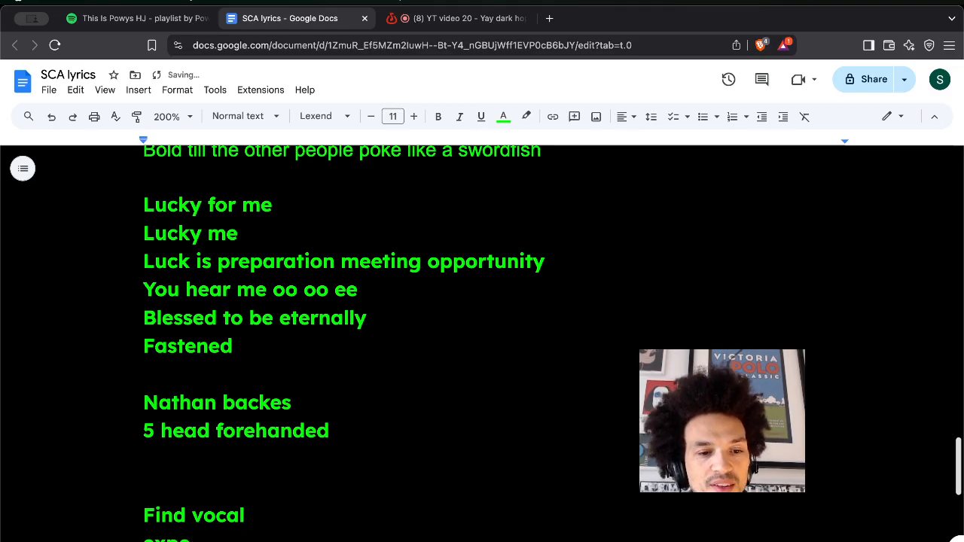
text( and )
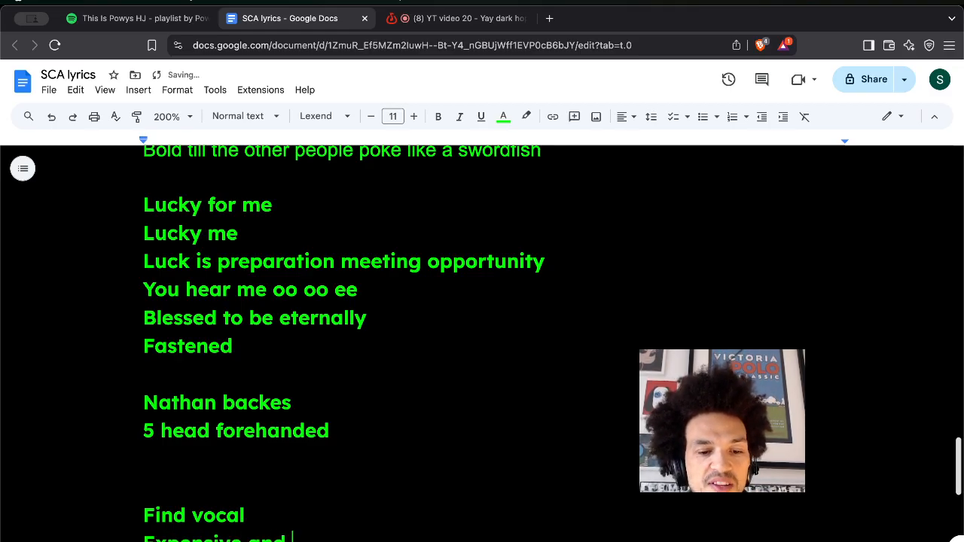
text(free mex ona!)
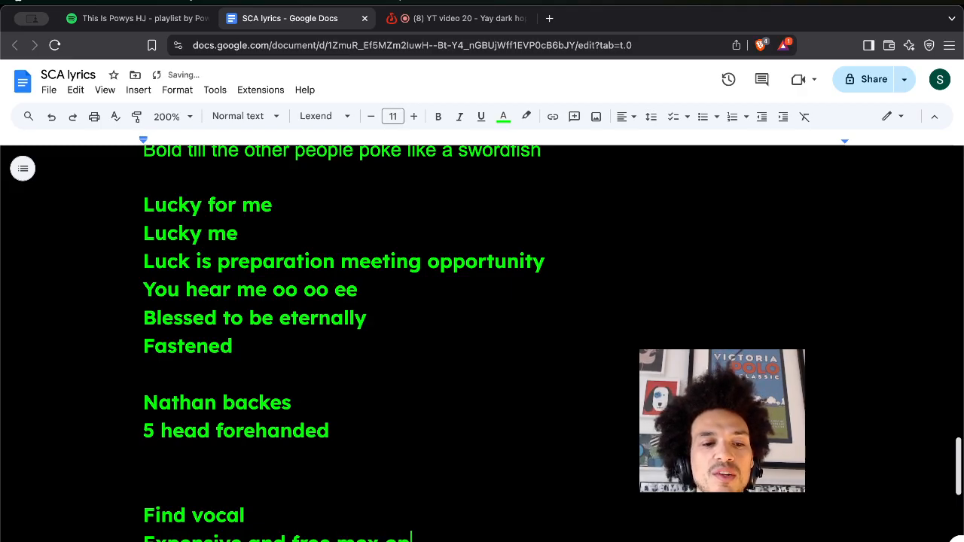
key(Return)
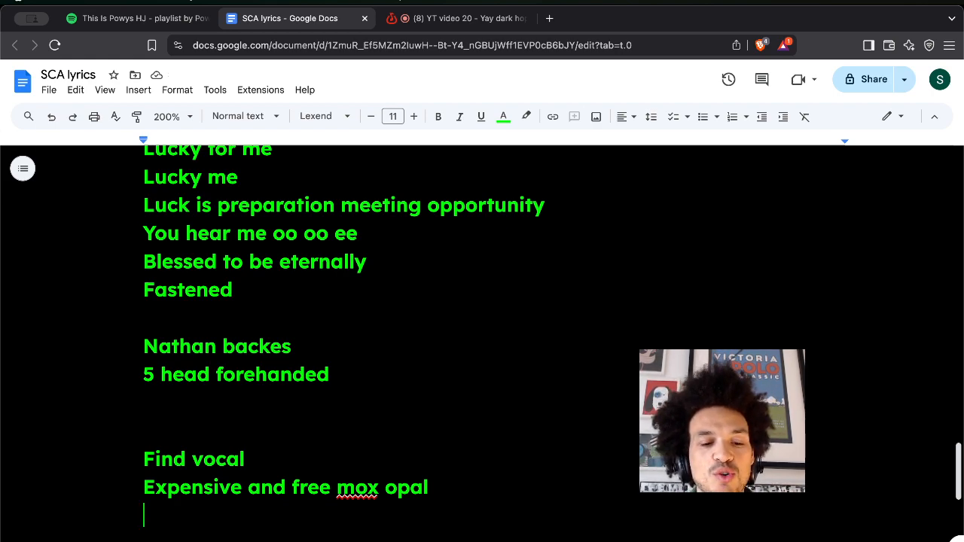
text(I can sho)
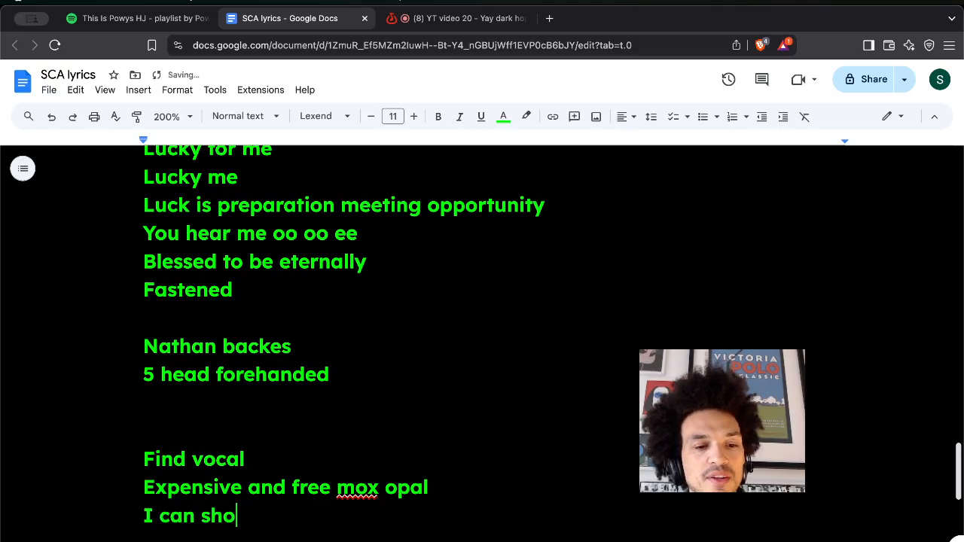
text( u)
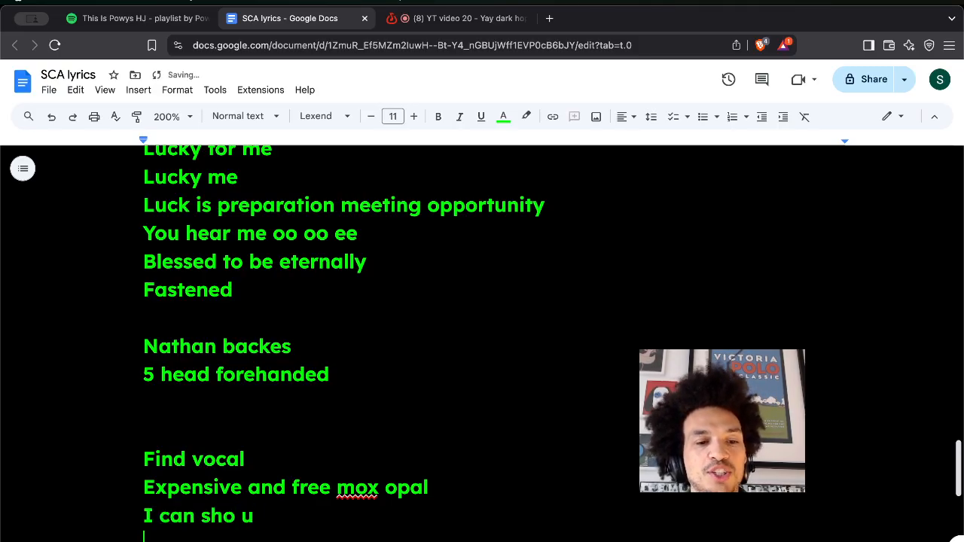
key(Return)
Add the lines 'But I wont do it for you' and 'You either want it'.
text(But I )
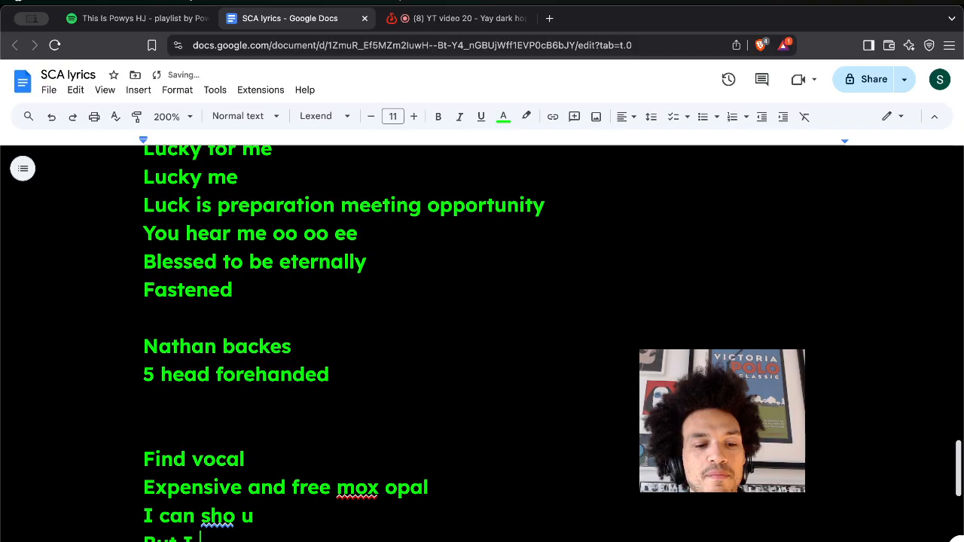
text(wont do it )
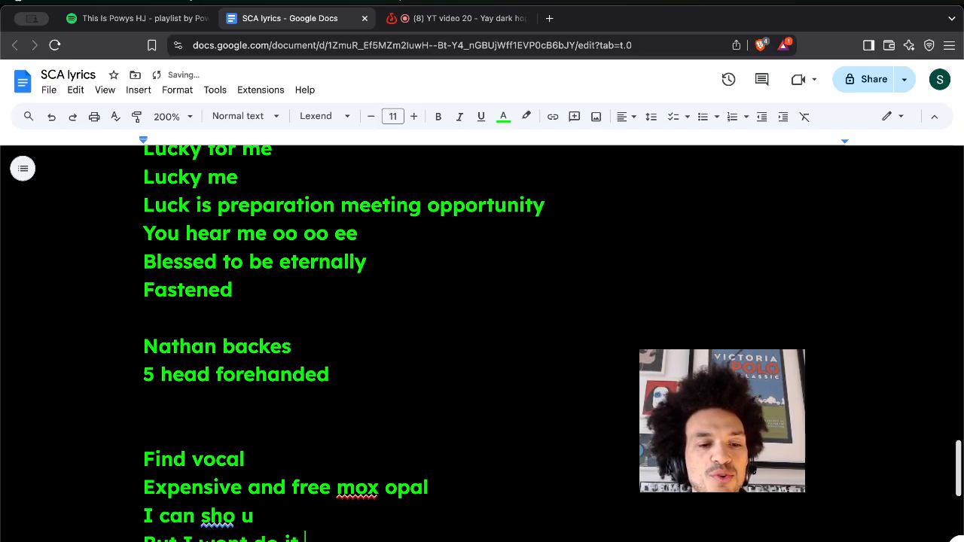
text(for you)
key(Return)
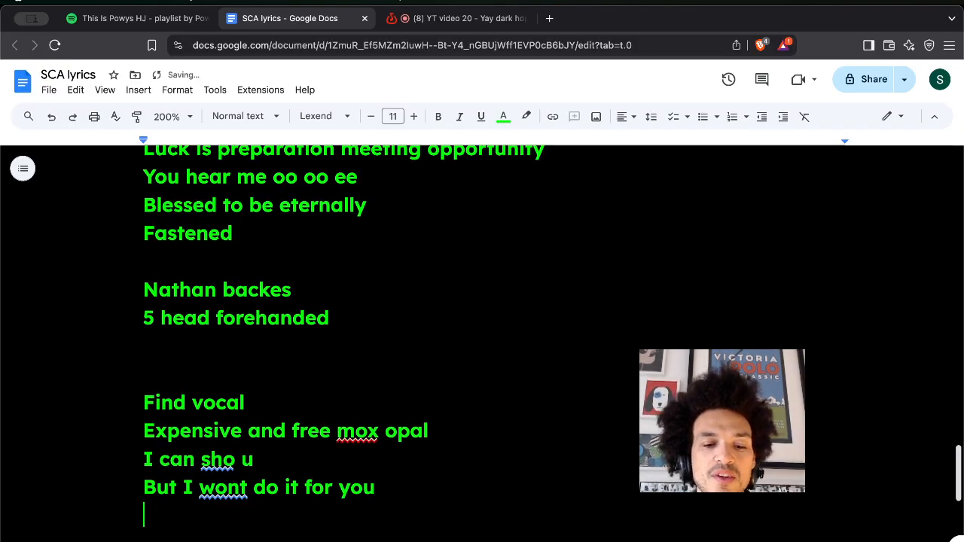
text(You w)
key(BackSpace)
text(either a)
key(BackSpace)
text(want it)
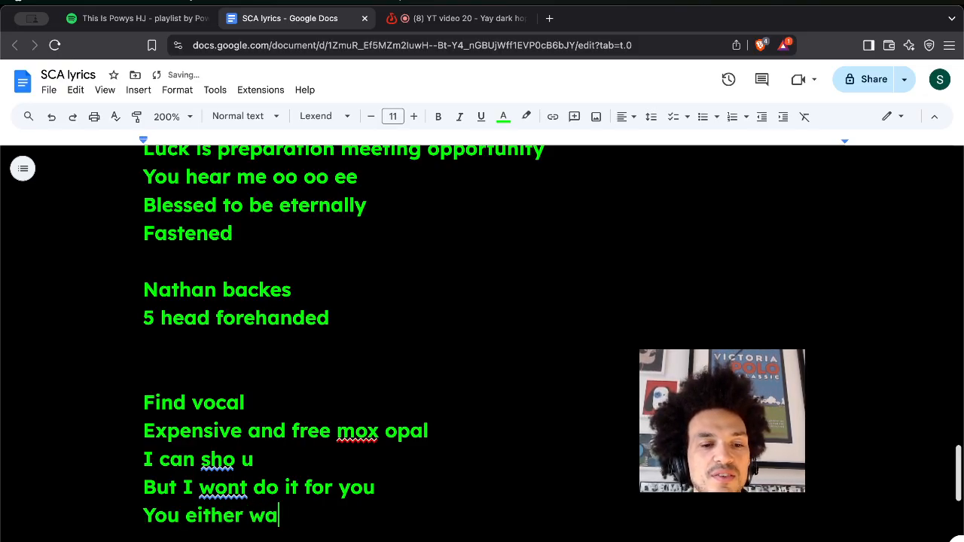
key(Return)
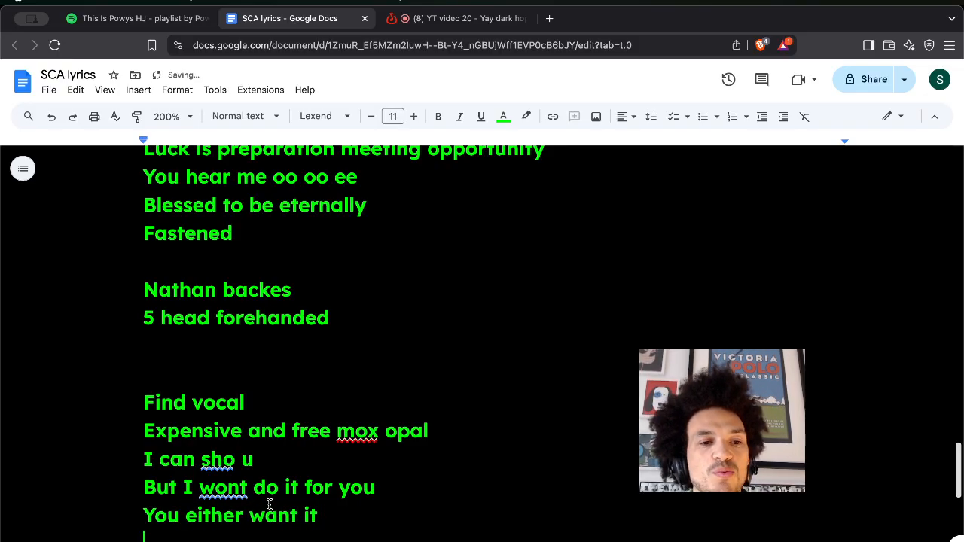
Add a comma after 'Find vocal'.
scroll(269, 504, down, 5)
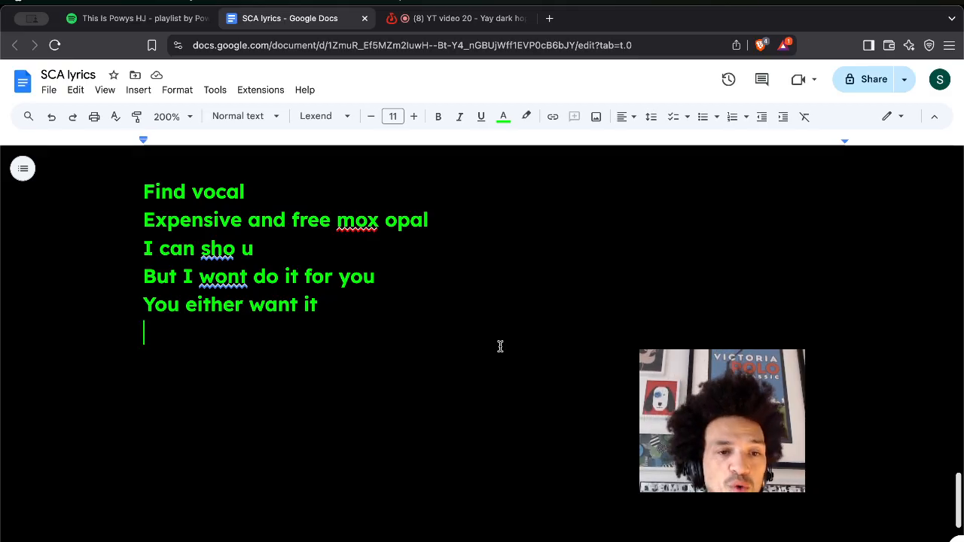
click(290, 193)
text(,)
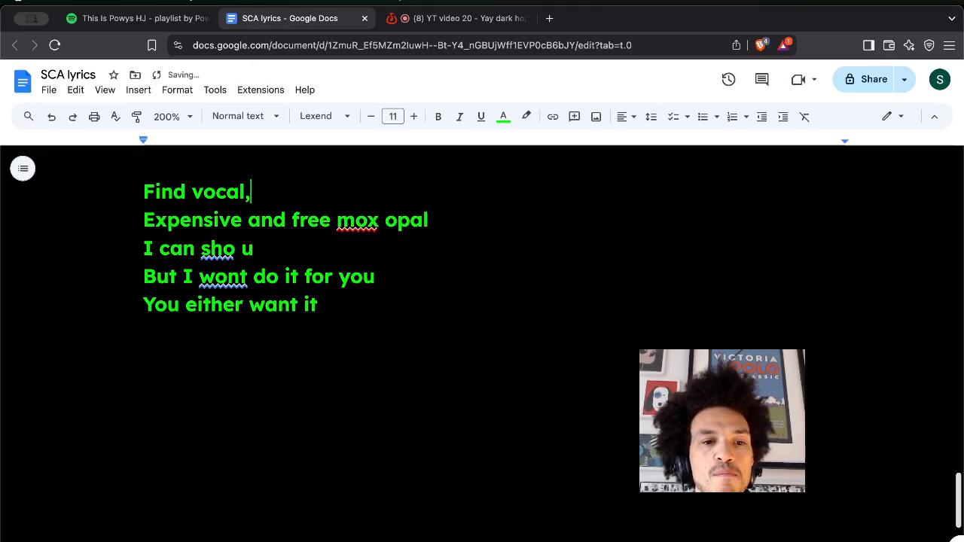
Below 'You either want it', add the line 'You dont want the pot of gold you'.
click(385, 324)
click(381, 316)
key(Return)
text(Or )
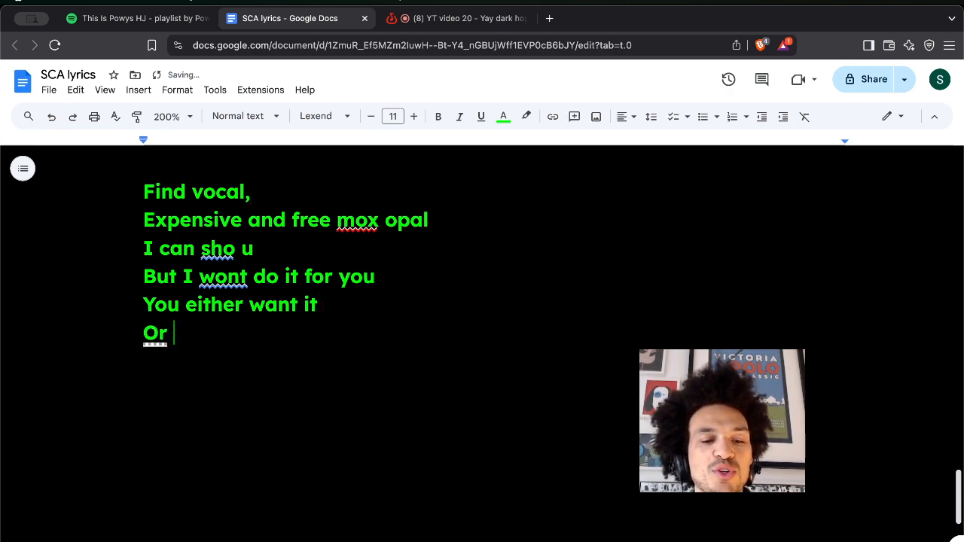
text(you)
key(BackSpace)
key(BackSpace)
key(BackSpace)
key(BackSpace)
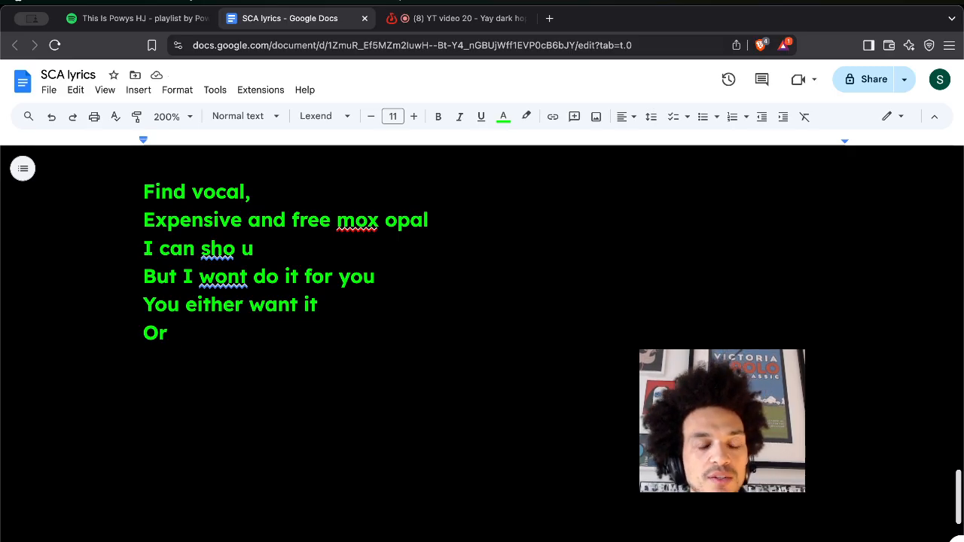
key(BackSpace)
key(BackSpace)
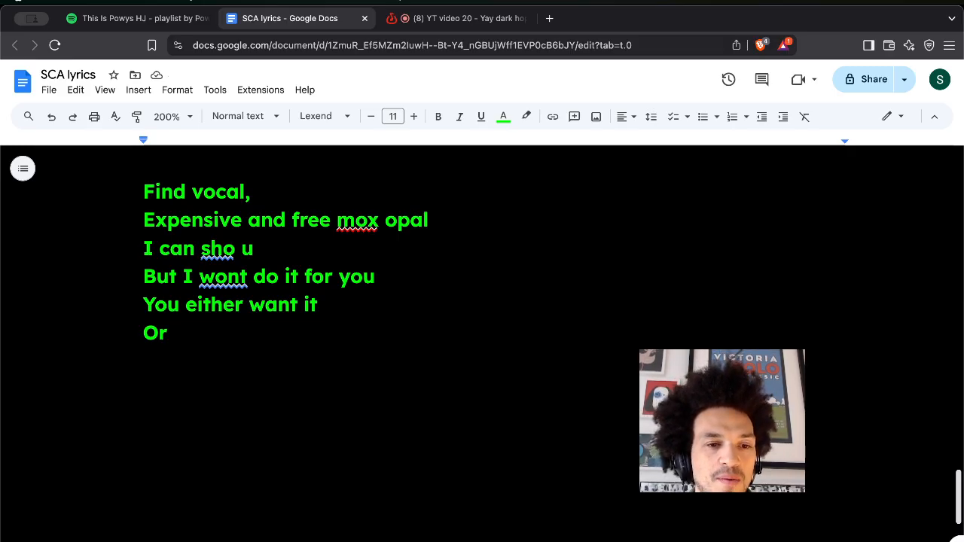
key(BackSpace)
text(You dont do)
key(BackSpace)
key(BackSpace)
text(want the po)
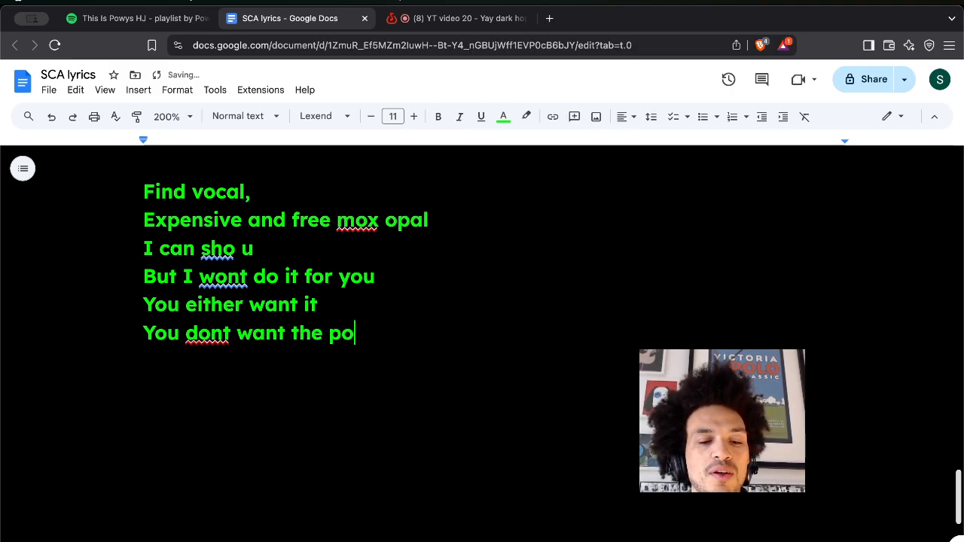
text(t of gold you)
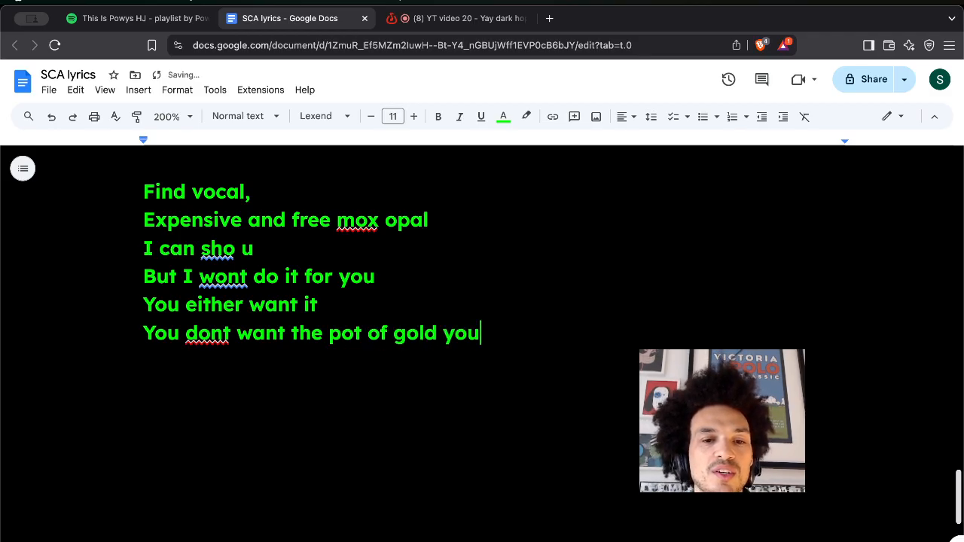
key(Return)
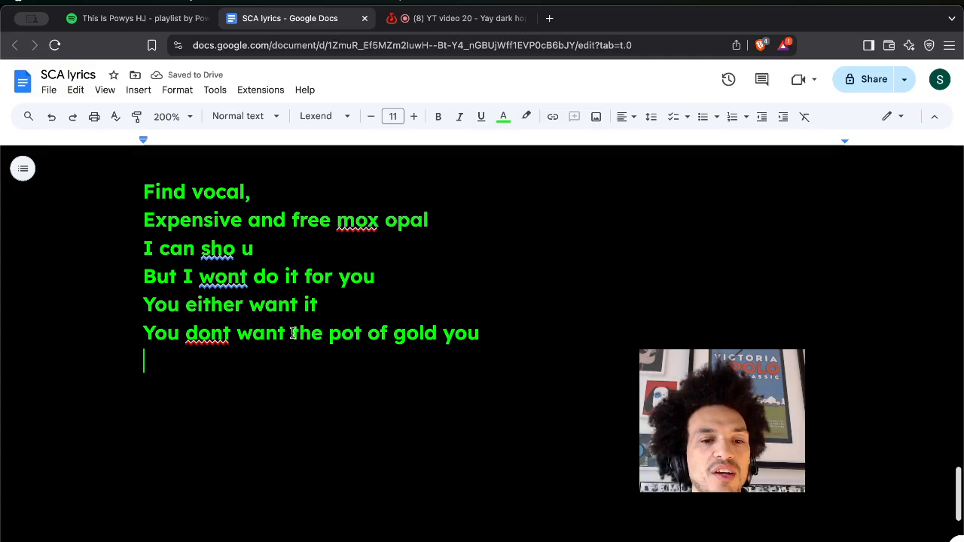
Rewrite that line as 'Im not gonna pot of gold you', dropping 'the' and the stray word.
drag(286, 333, 138, 329)
text(Im not gonna)
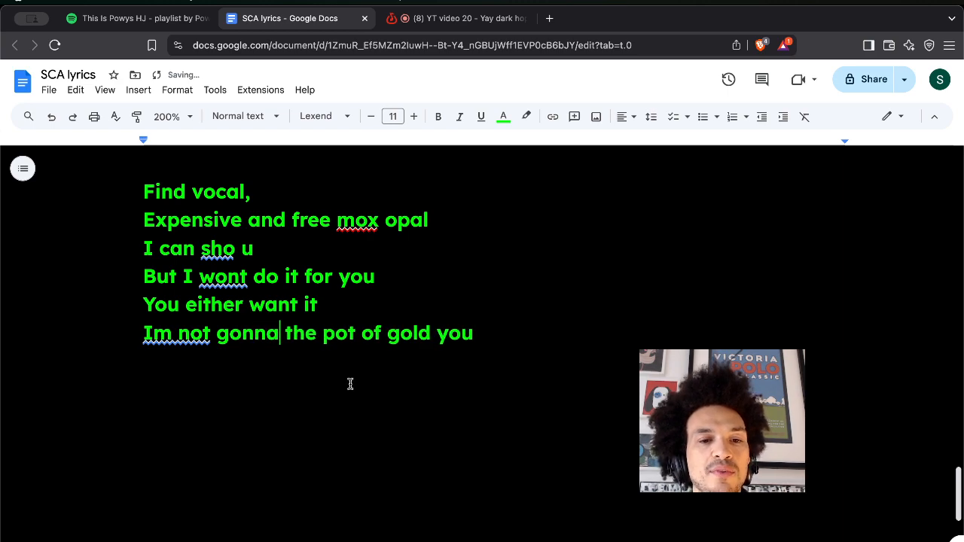
double_click(294, 333)
key(BackSpace)
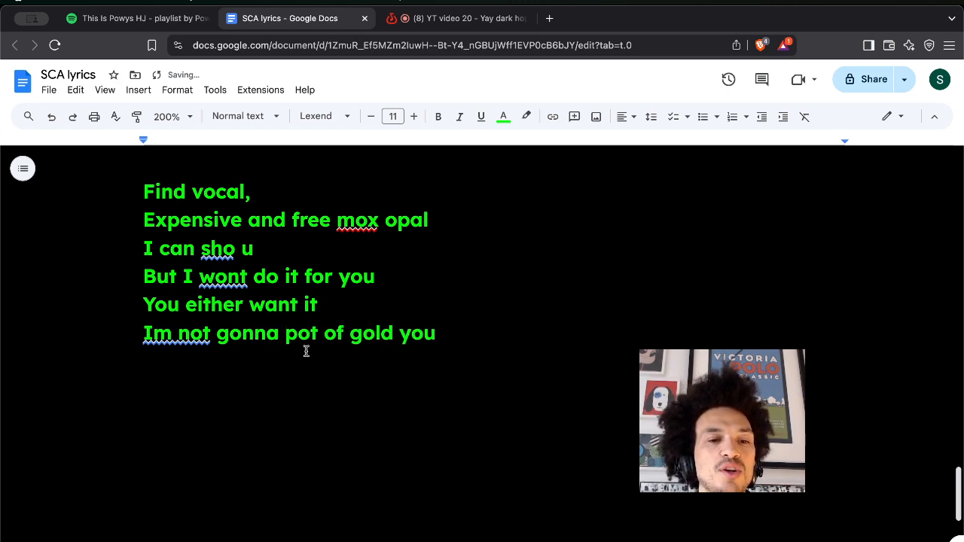
double_click(453, 350)
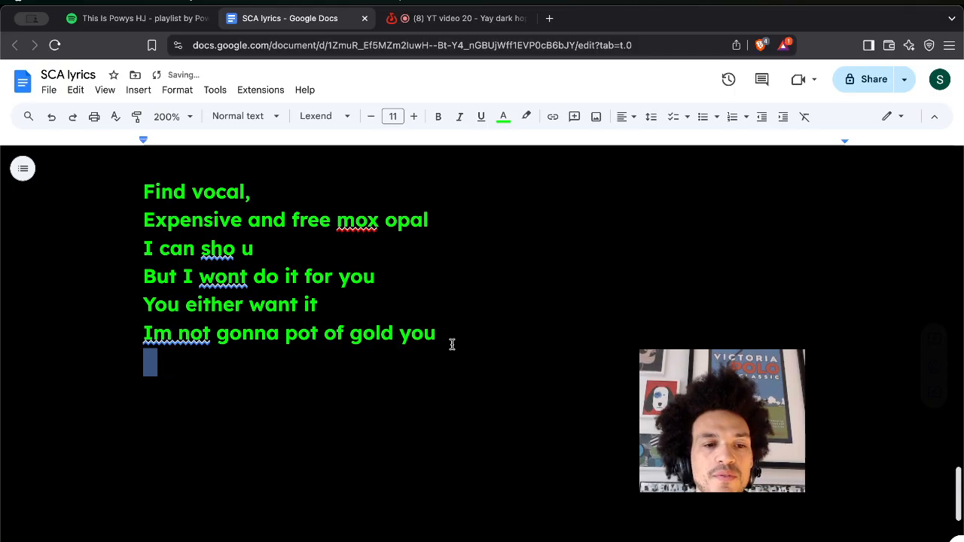
double_click(449, 340)
text(on)
key(BackSpace)
key(BackSpace)
key(BackSpace)
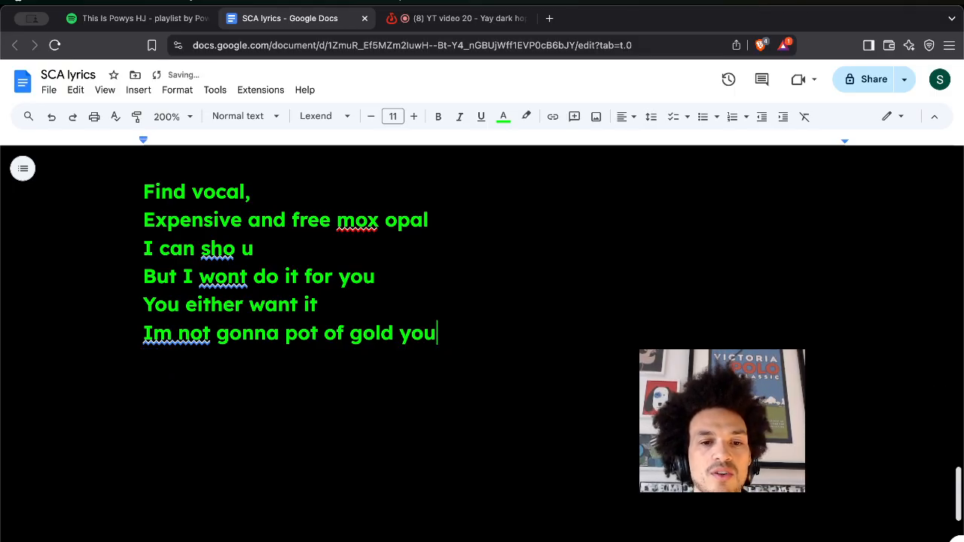
Add a dash after 'I can sho u'.
key(Return)
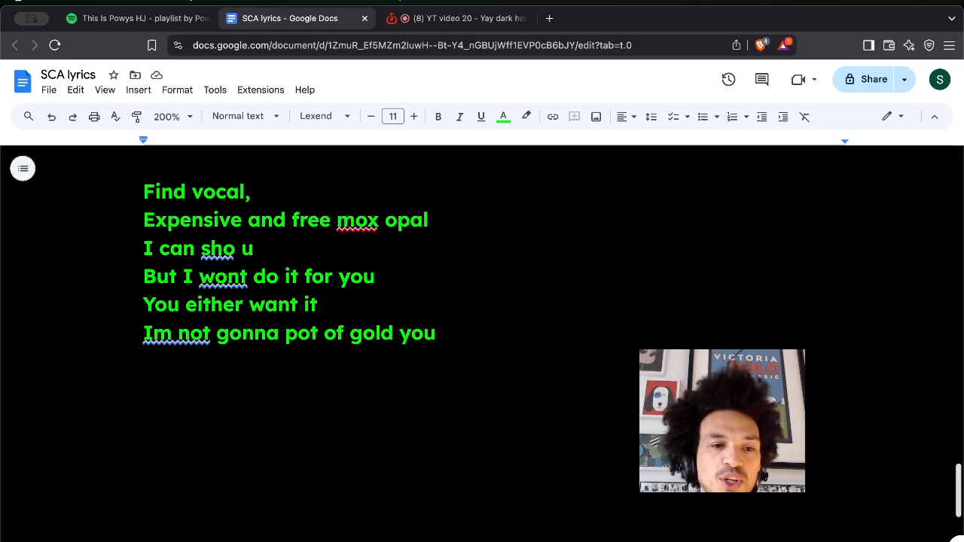
click(288, 247)
text(-)
At the bottom, add 'The greatest gift I can giev' and 'is you be resourceful'.
click(403, 373)
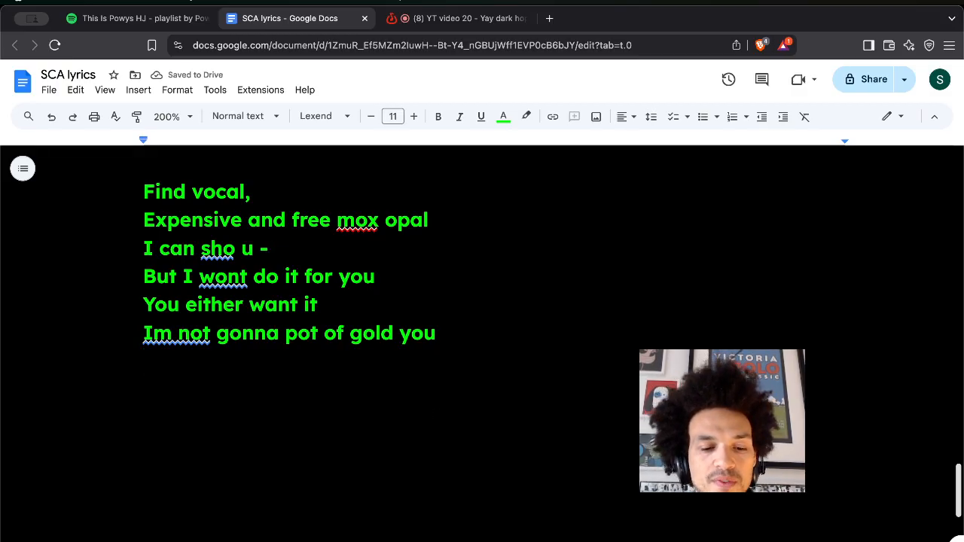
text(The greatest )
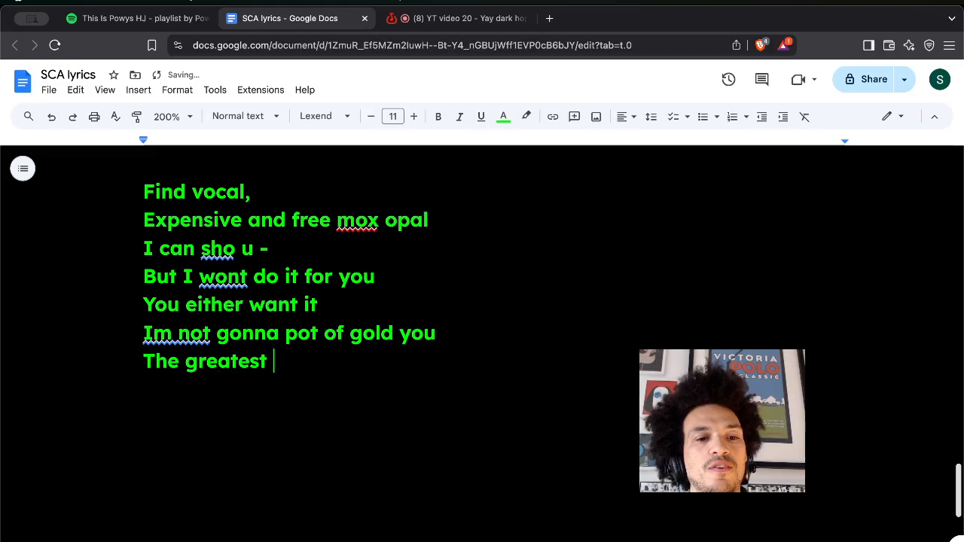
text(gift I can gie)
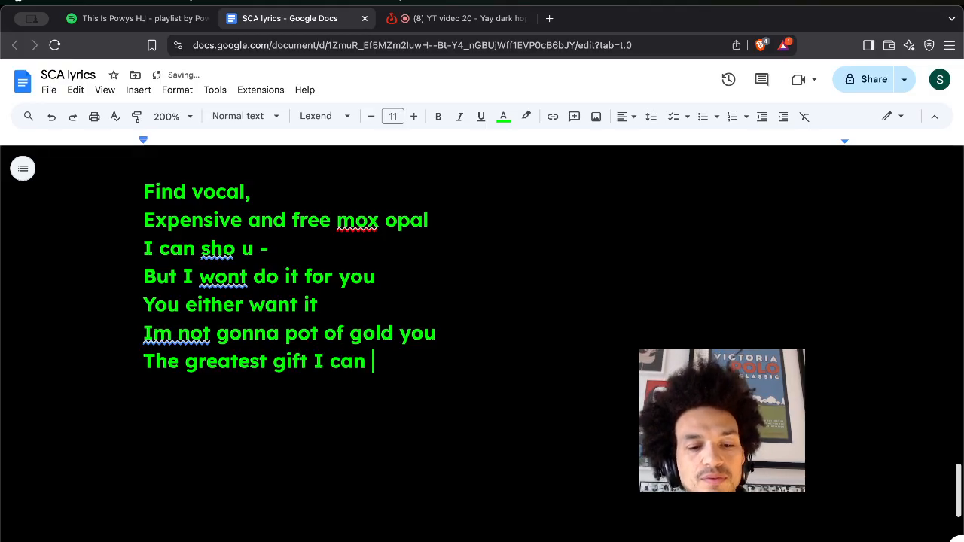
key(Return)
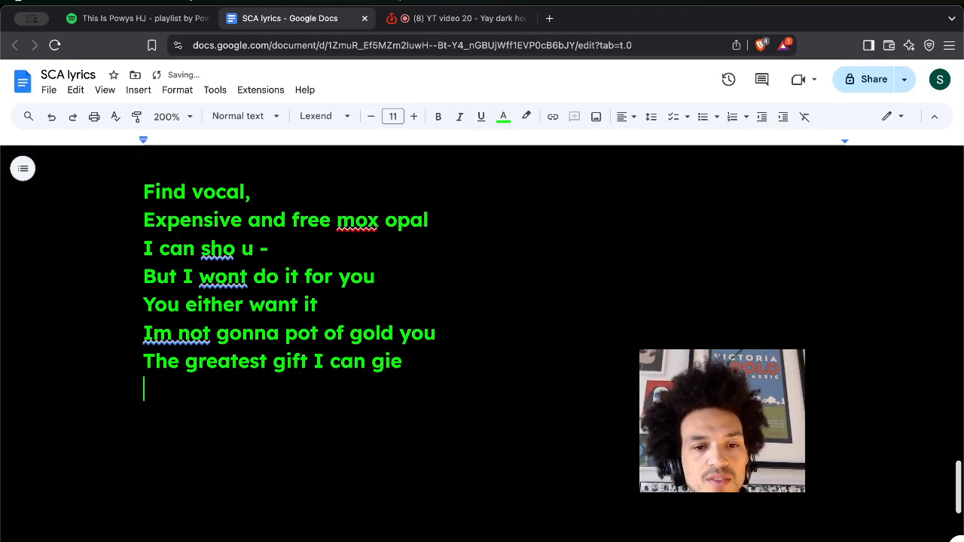
key(BackSpace)
text(v)
key(Return)
text(is you be resourc)
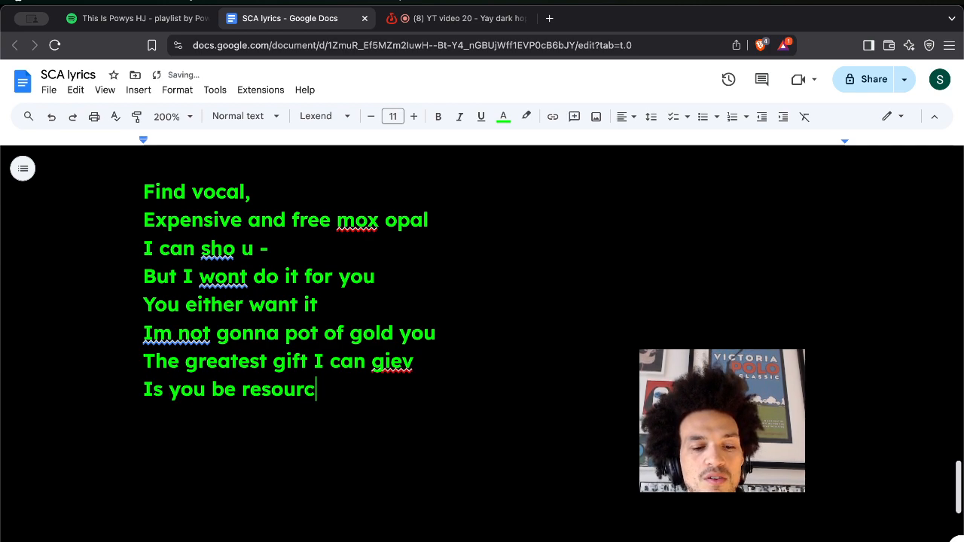
text(eful)
key(Return)
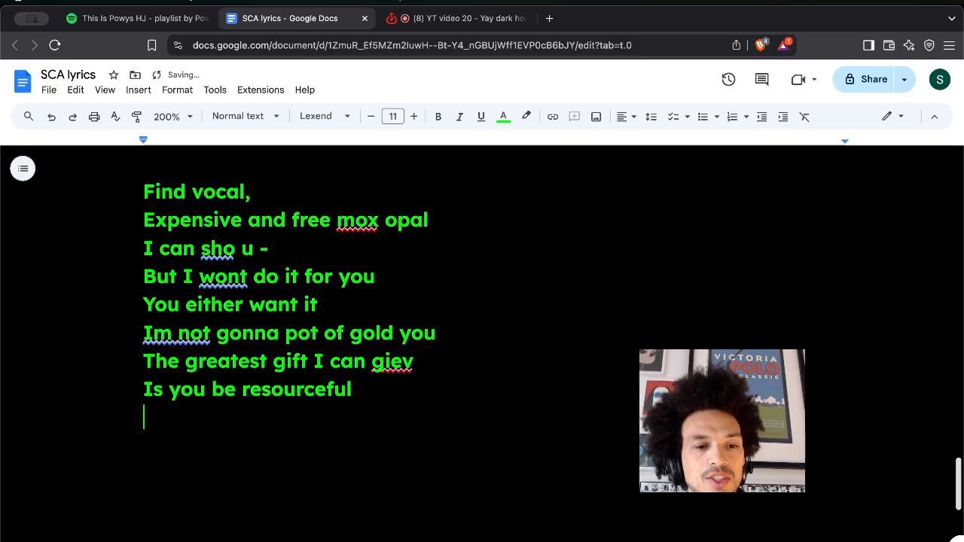
Add 'Shhh', 'silence till im summoned,' and 'In between my ears I think im upto something'.
text(Shhh)
key(Return)
text(silenc)
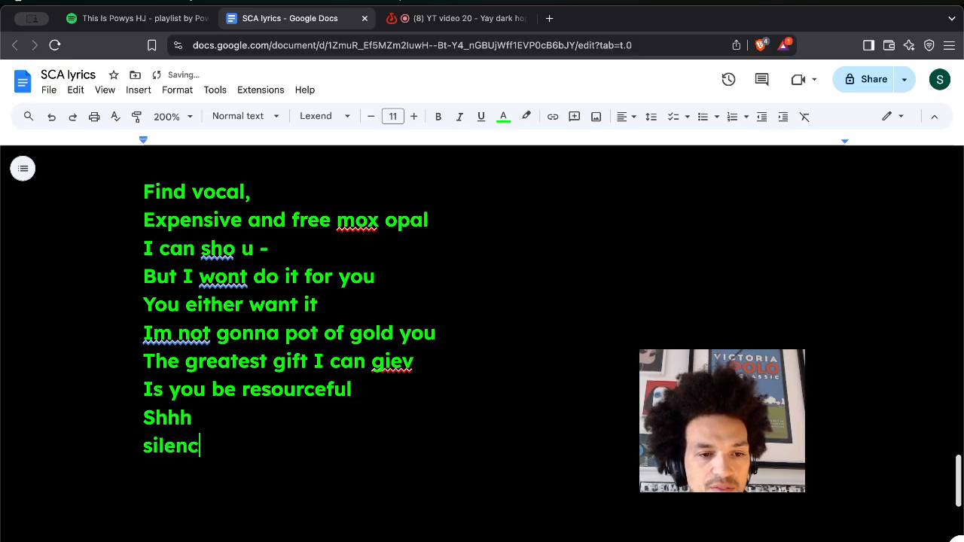
text(e on)
key(BackSpace)
key(BackSpace)
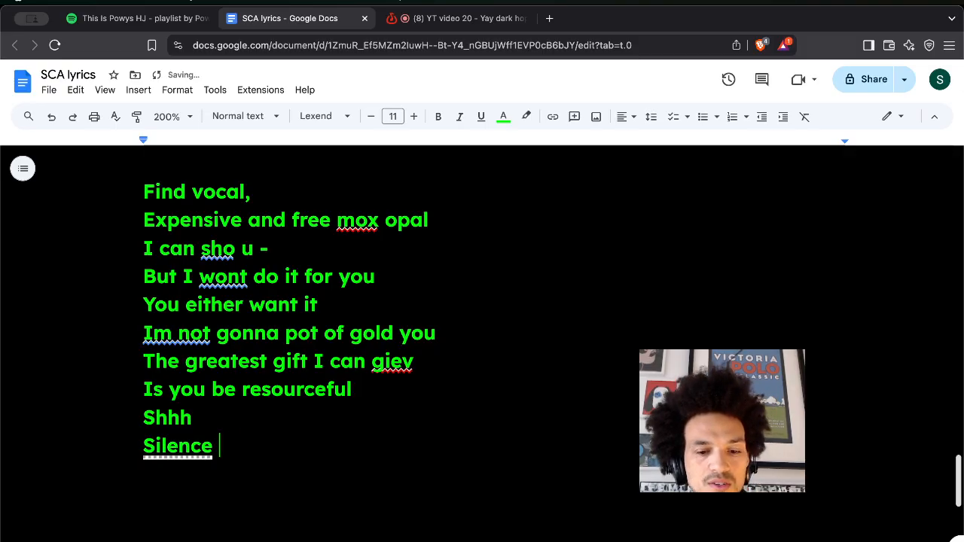
text(till)
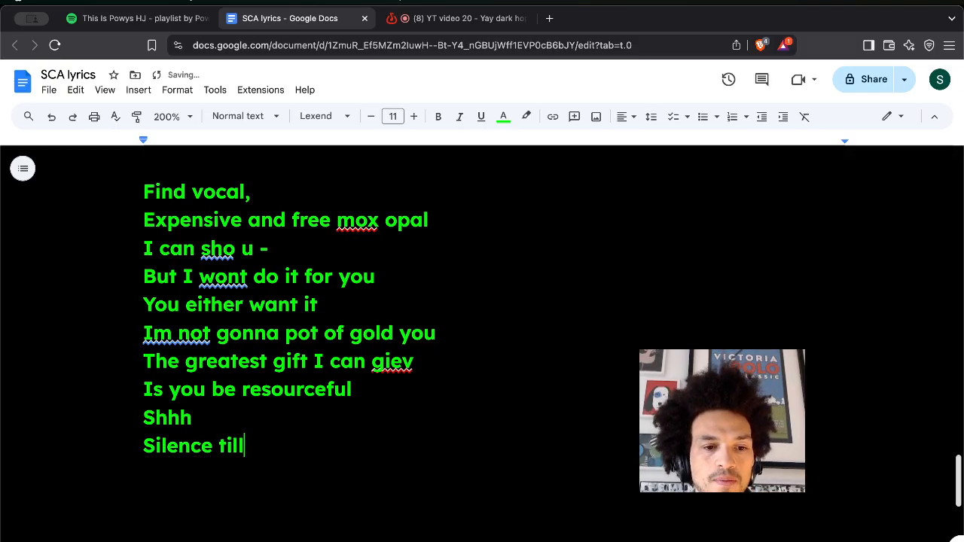
text( im summo)
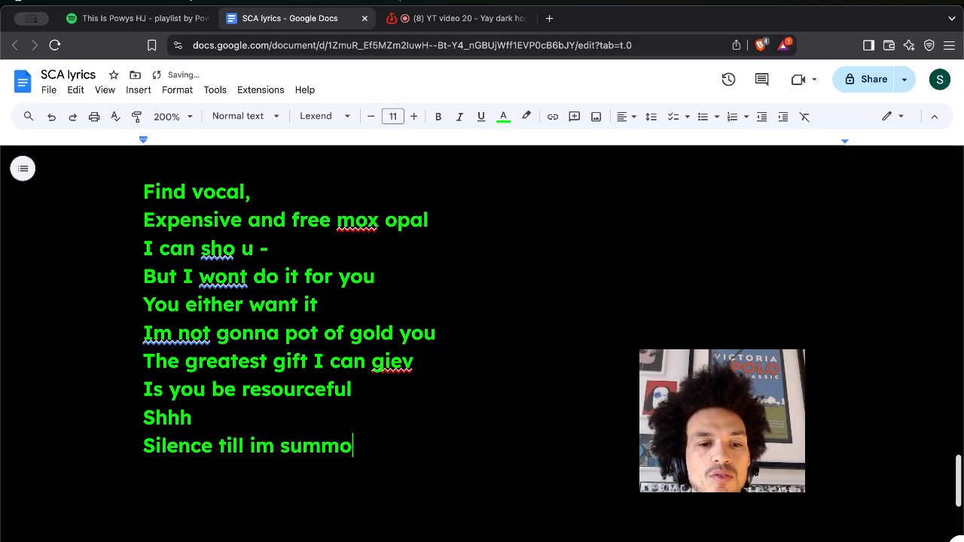
text(ned)
key(Return)
key(BackSpace)
text(,)
key(Return)
text(In be)
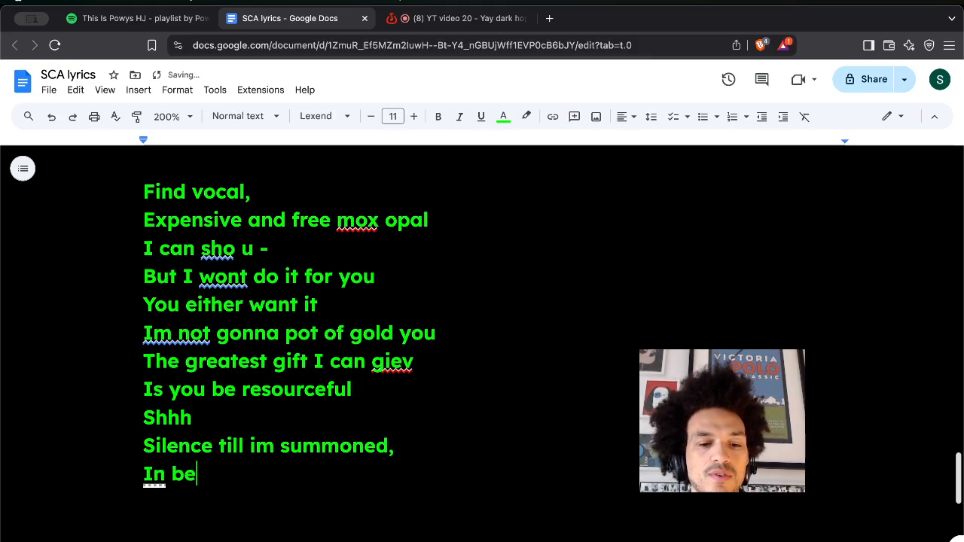
text(tween )
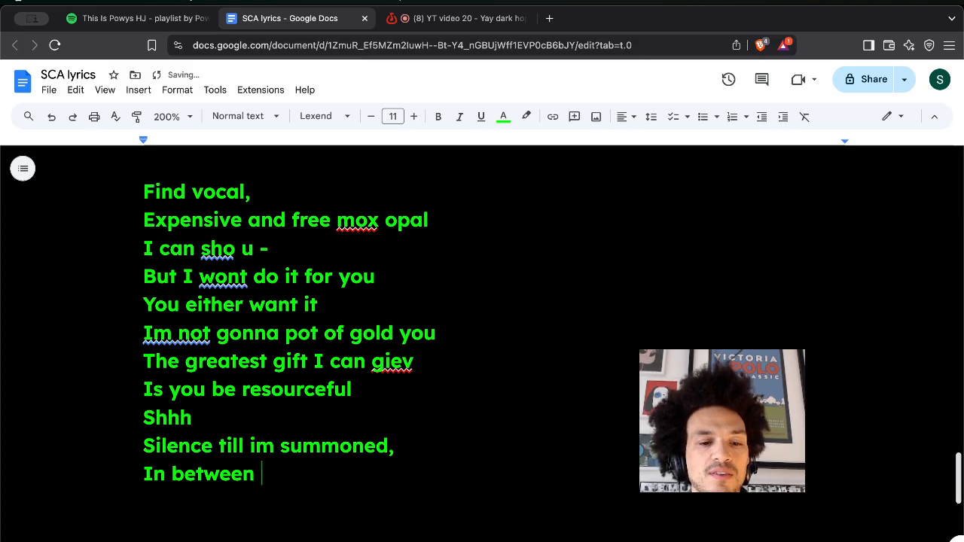
text(my ears I thi)
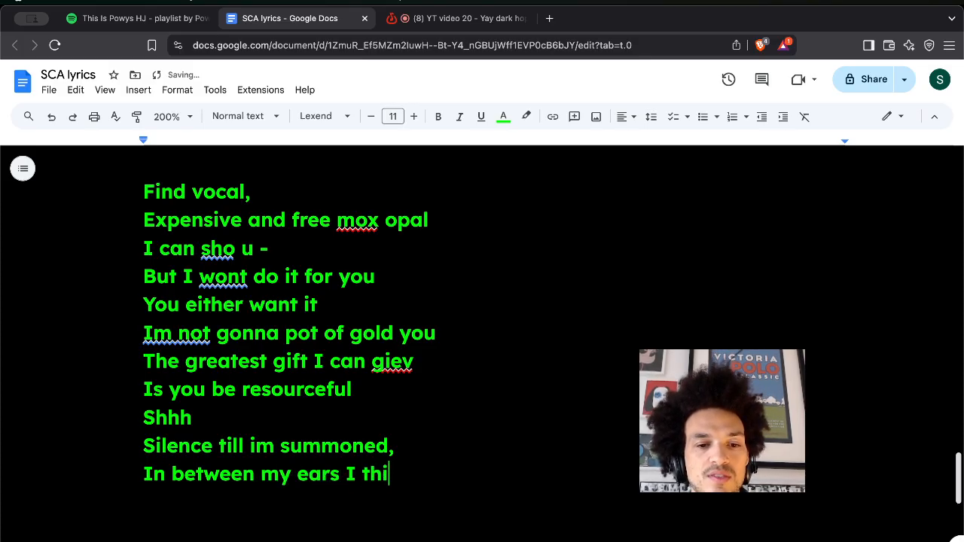
text(nk im upto)
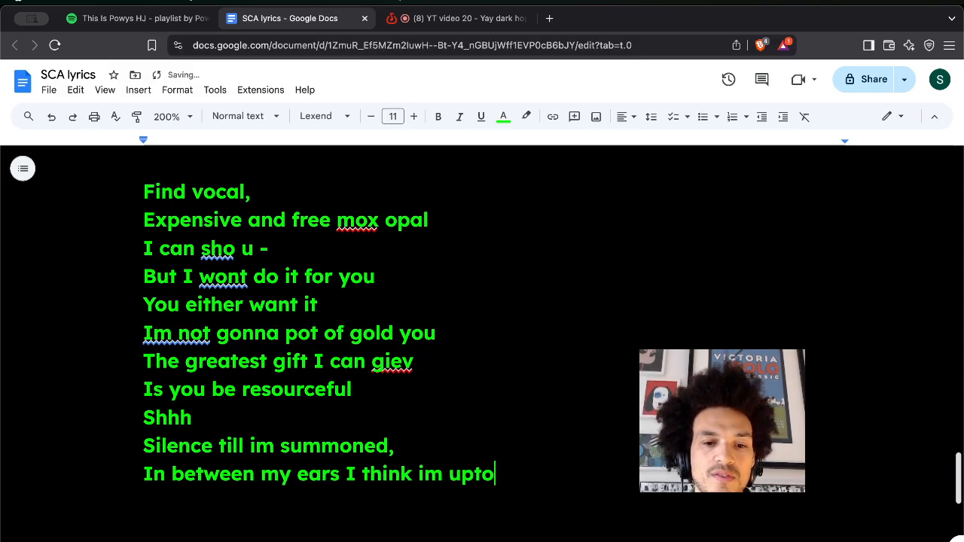
text( something)
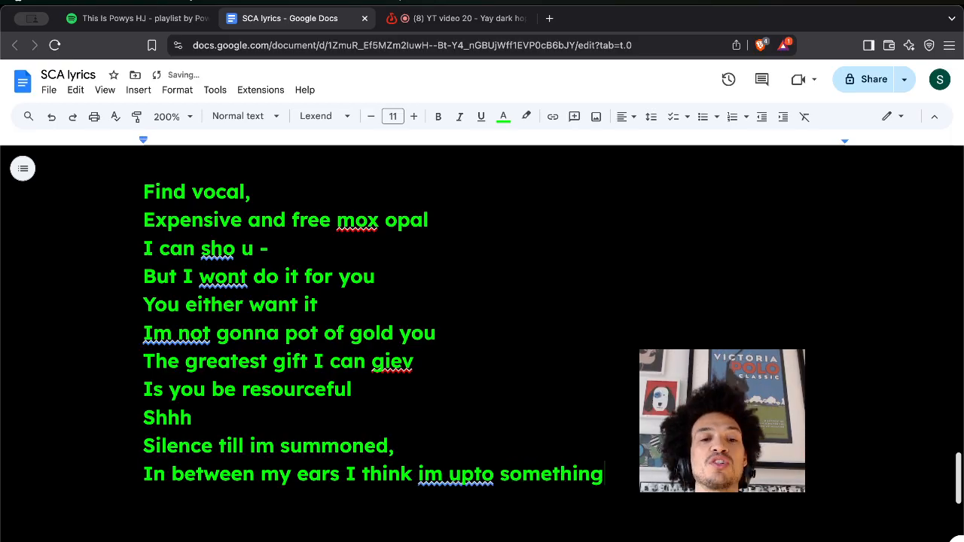
key(Return)
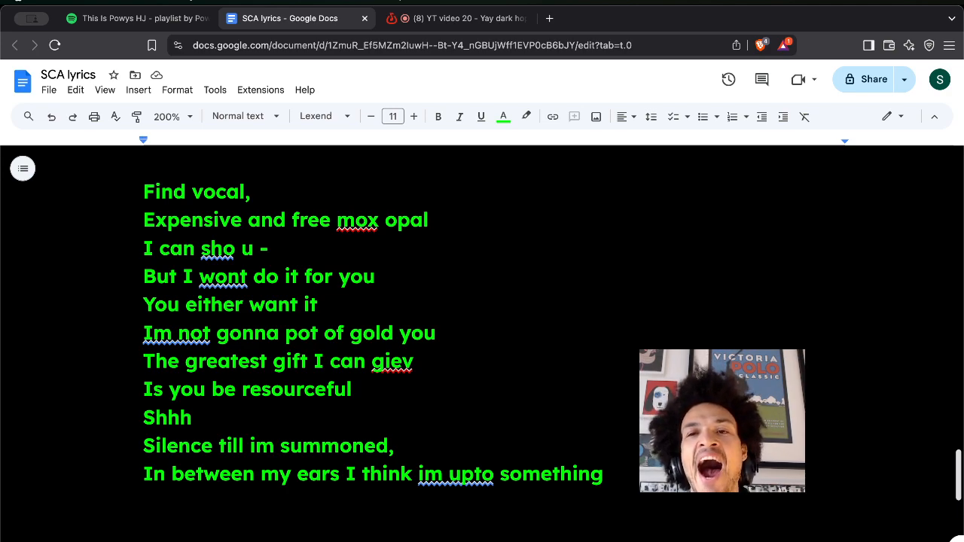
key(super+Tab)
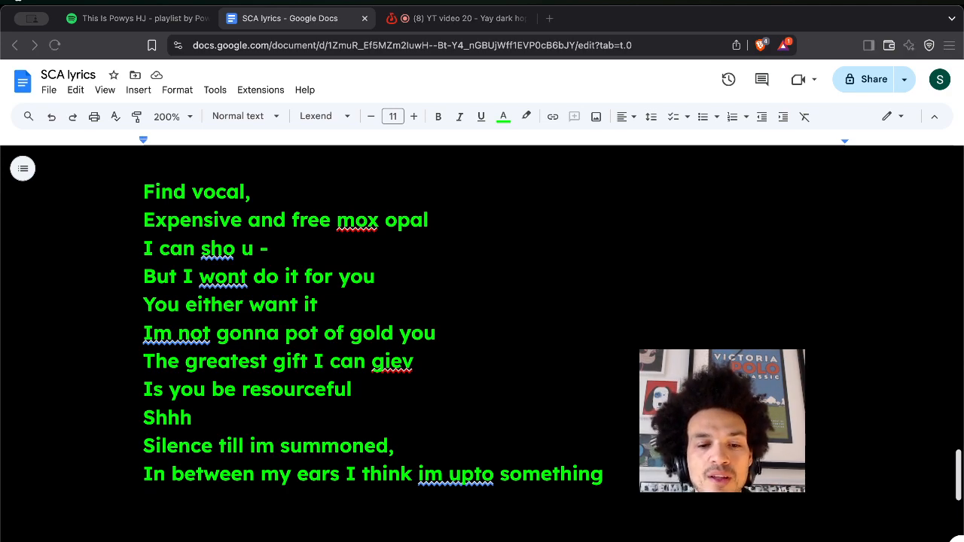
key(super+Tab)
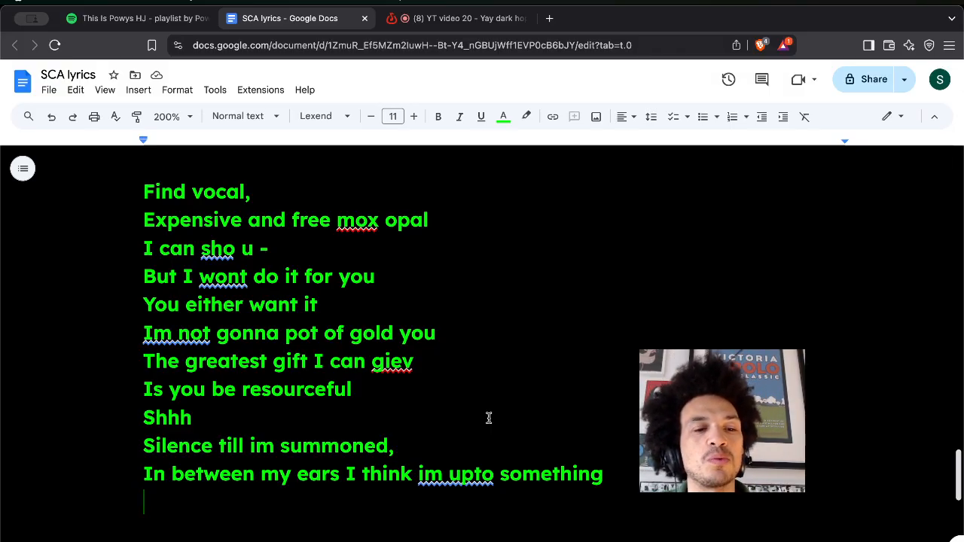
On the empty bottom line, add 'To solve a hundred problems' and 'U goota tackle dozens'.
double_click(411, 387)
click(410, 387)
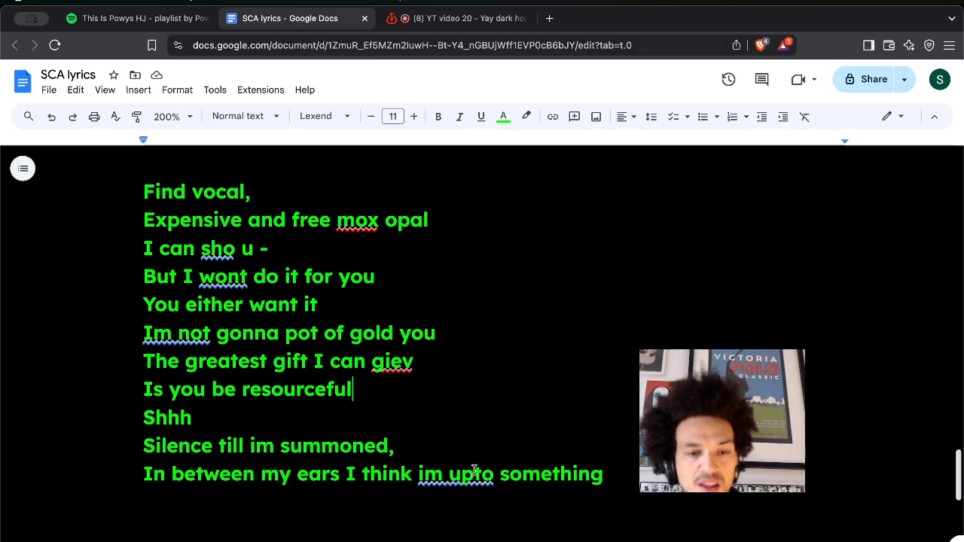
click(423, 497)
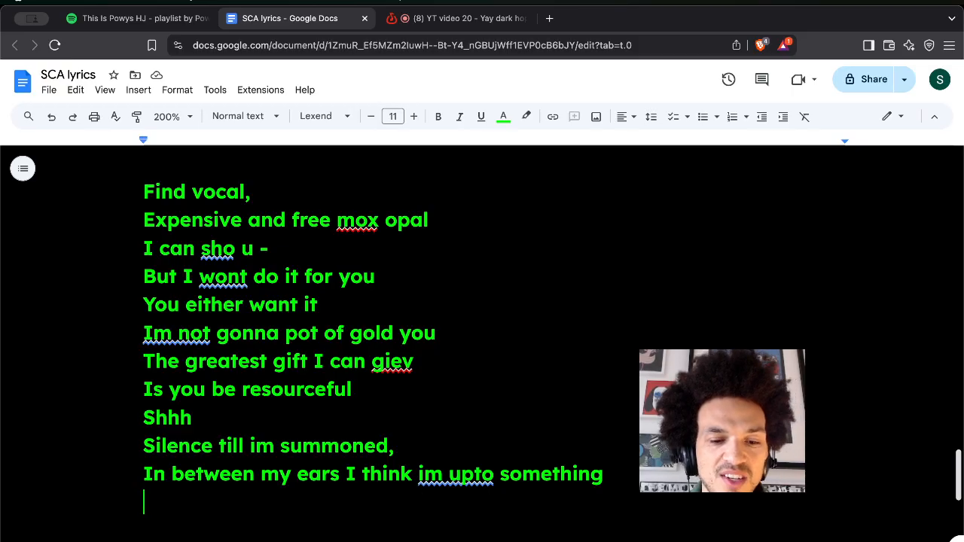
text(To sol)
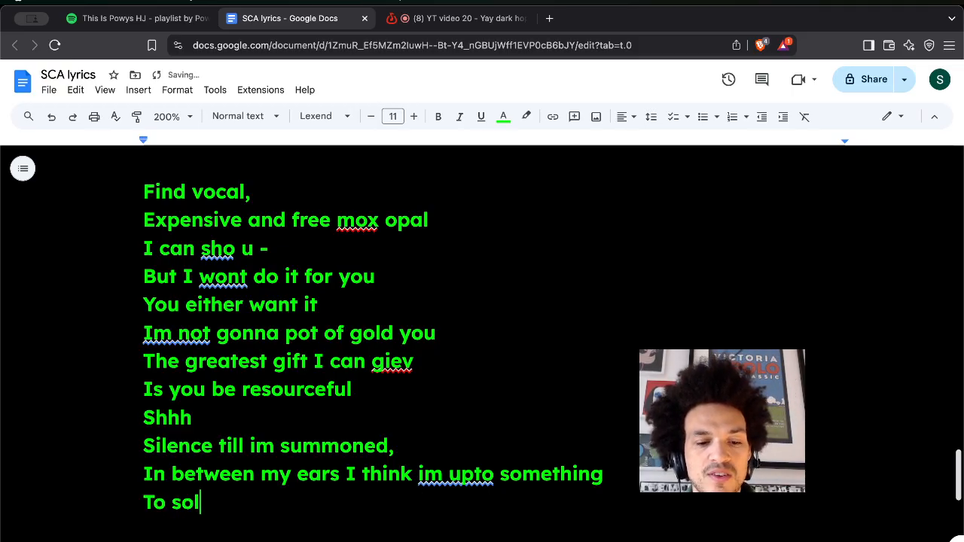
text(ve a hundre)
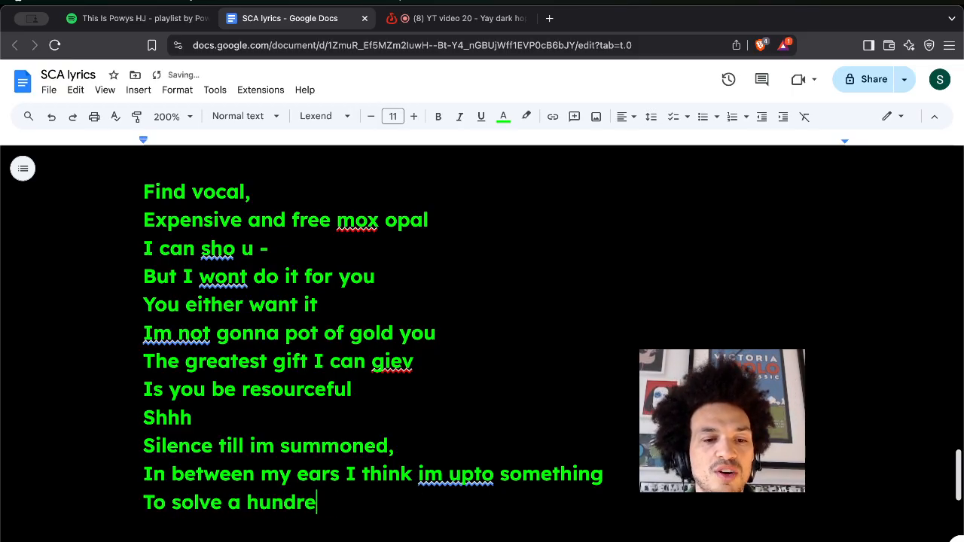
text(d problems)
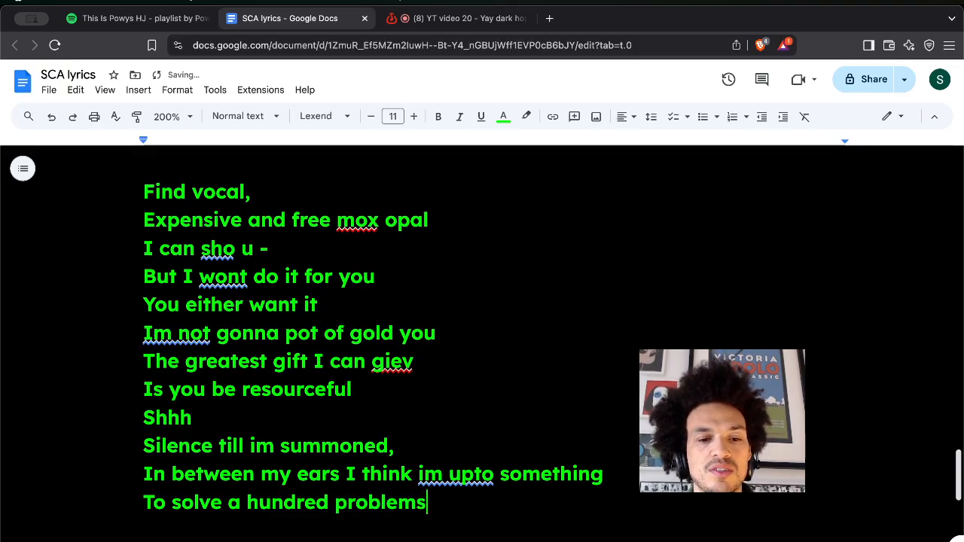
key(Return)
text(U goota )
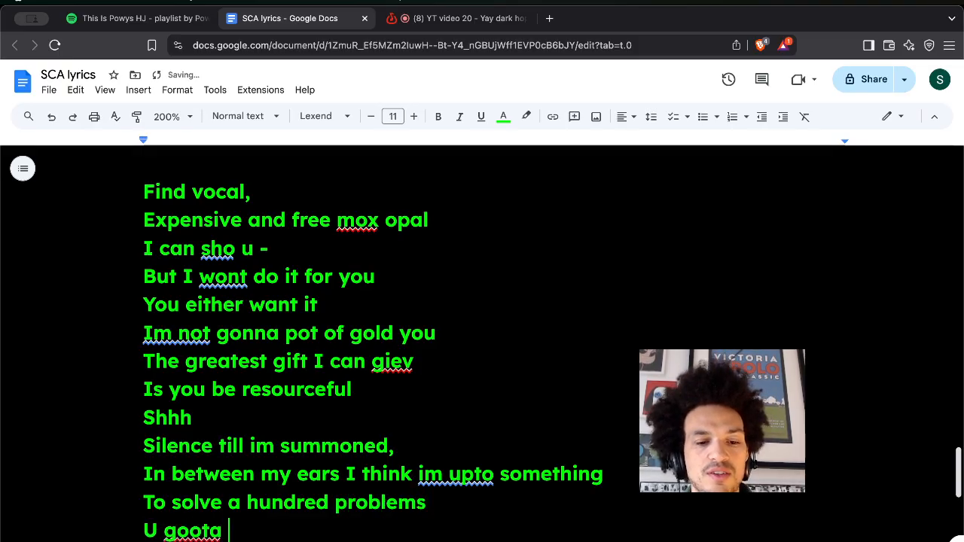
text(tack)
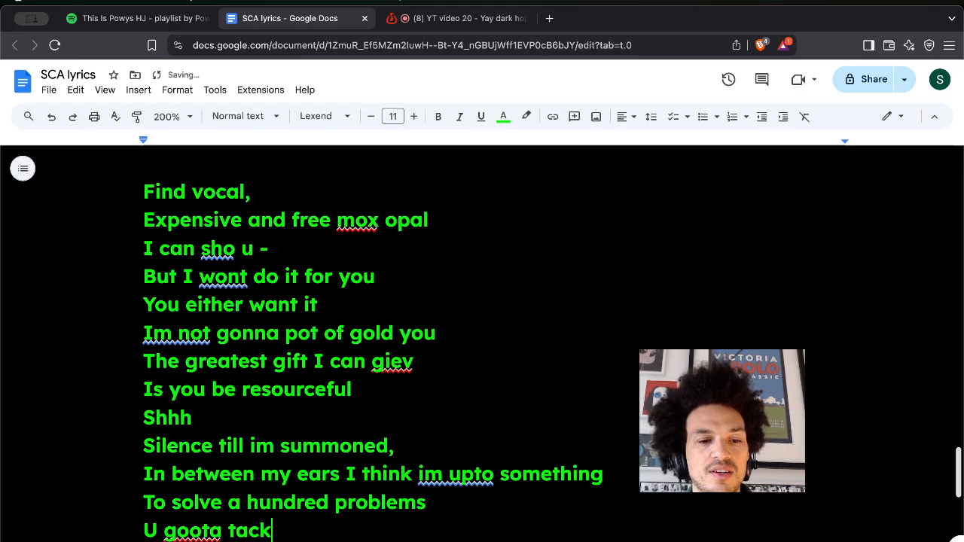
text(le dozens)
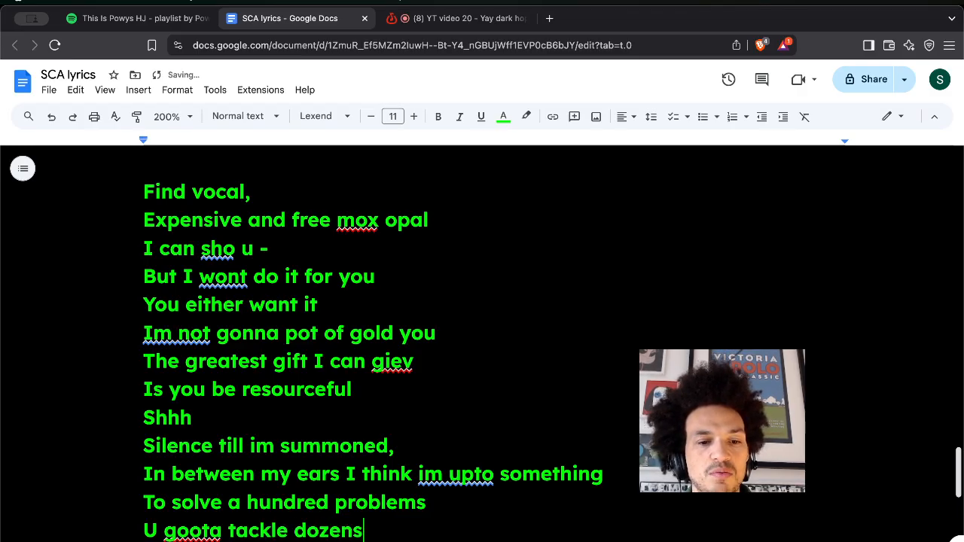
key(Return)
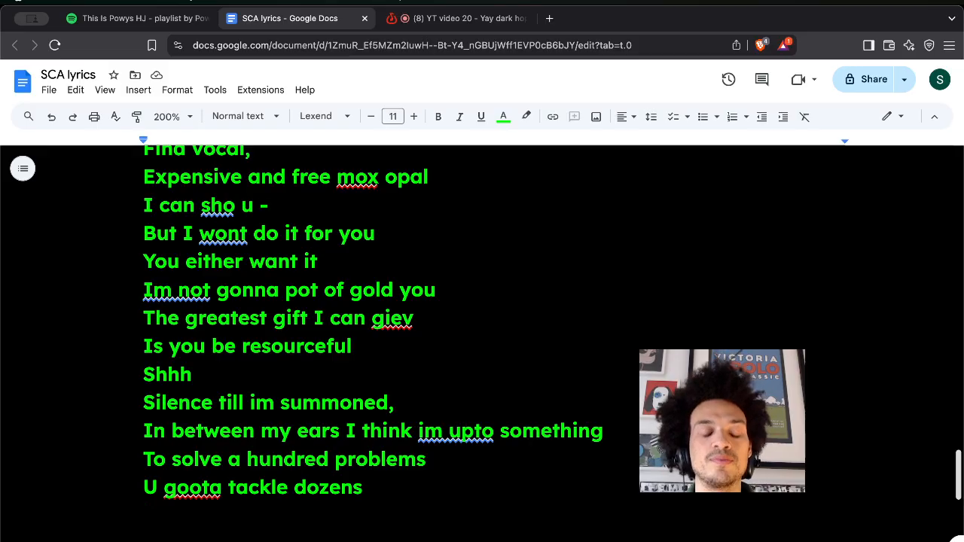
Add the closing lines 'Respect for ur energetic budget' and 'Easy does it'.
text(Respect for )
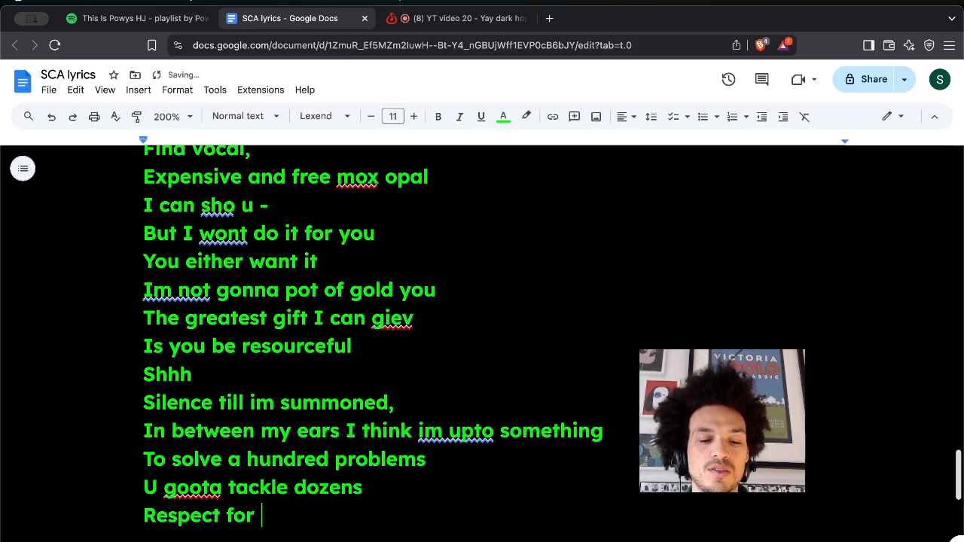
text(ur ener)
key(BackSpace)
text(ergeti)
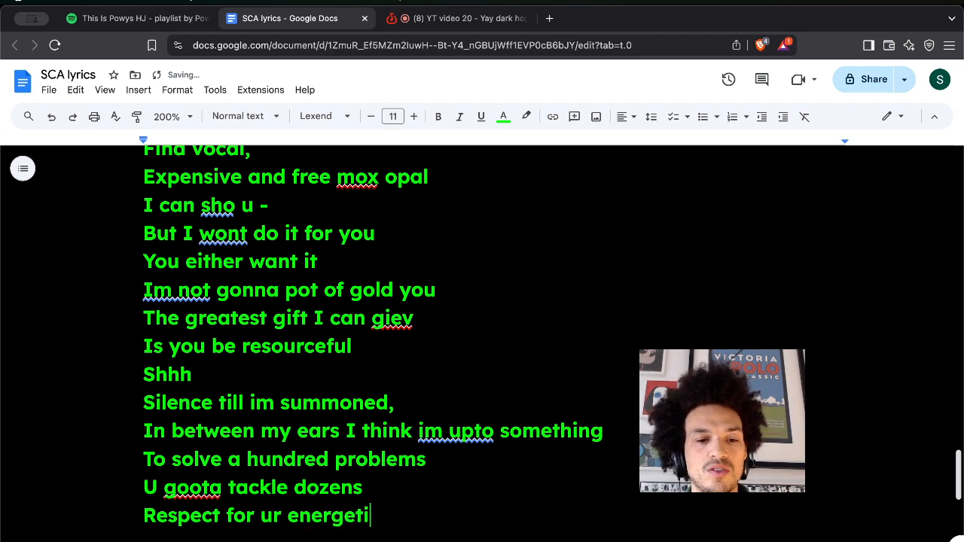
text(c budget)
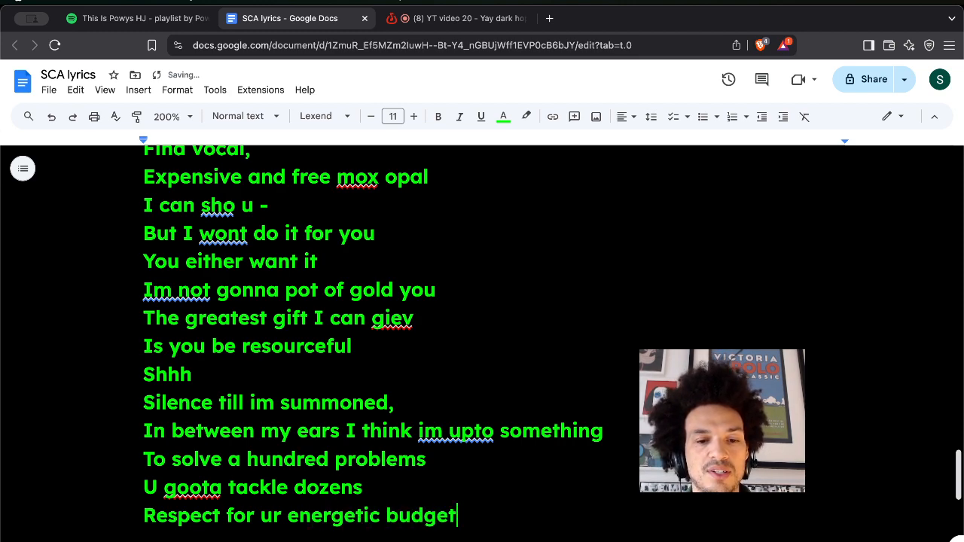
key(Return)
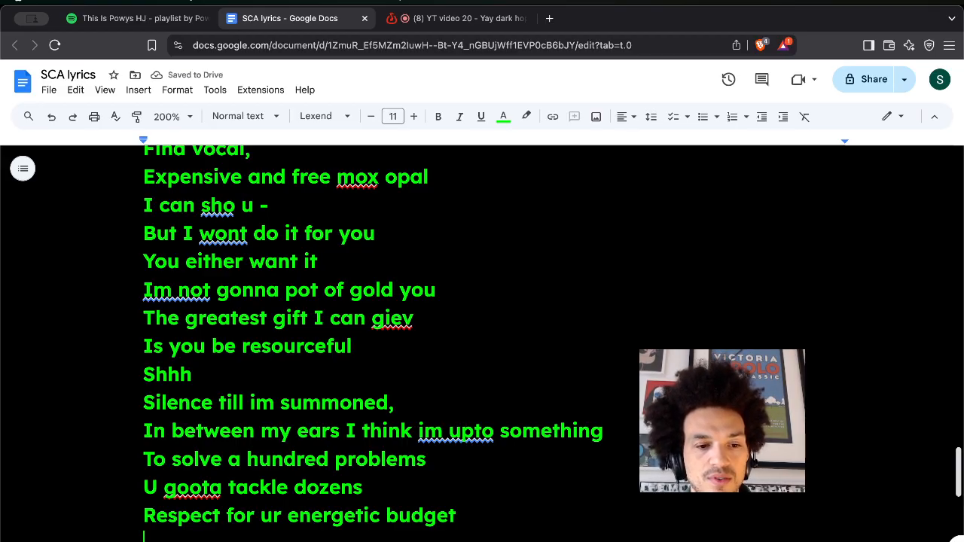
text(hard)
key(BackSpace)
key(BackSpace)
key(BackSpace)
key(BackSpace)
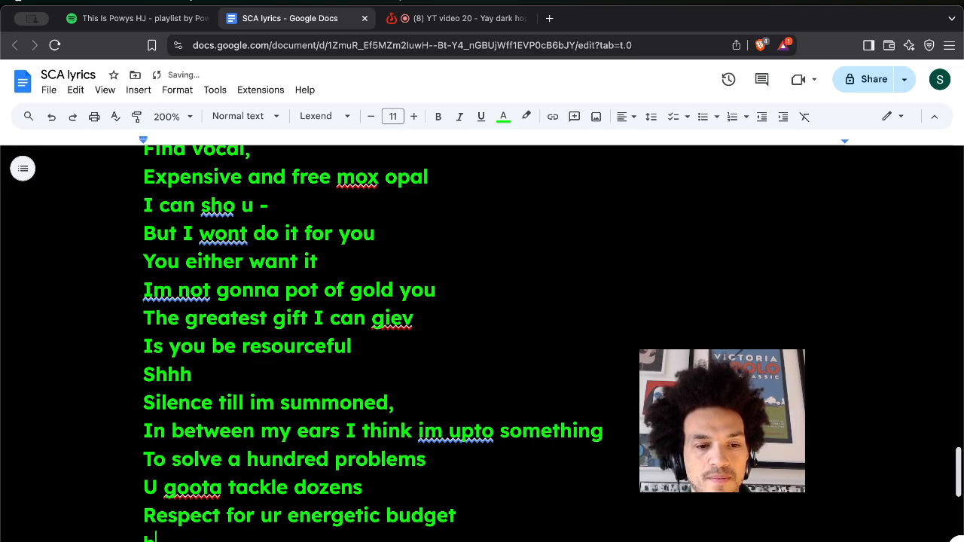
text(Easy )
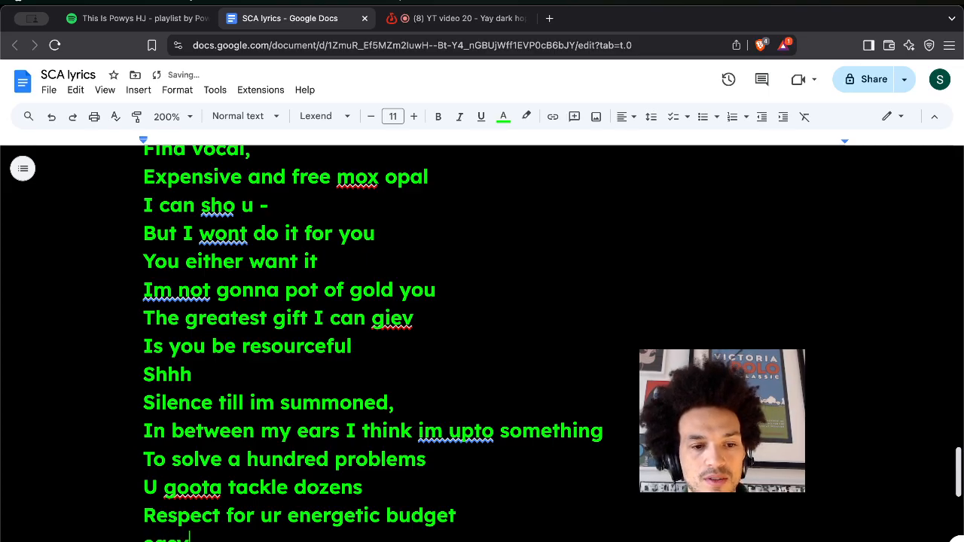
text(e)
key(BackSpace)
text(does it)
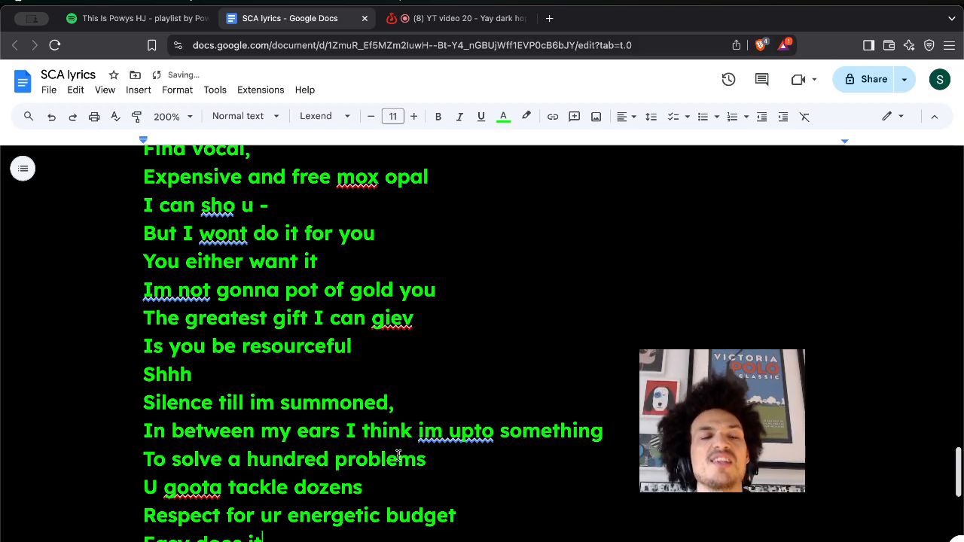
scroll(376, 402, up, 1)
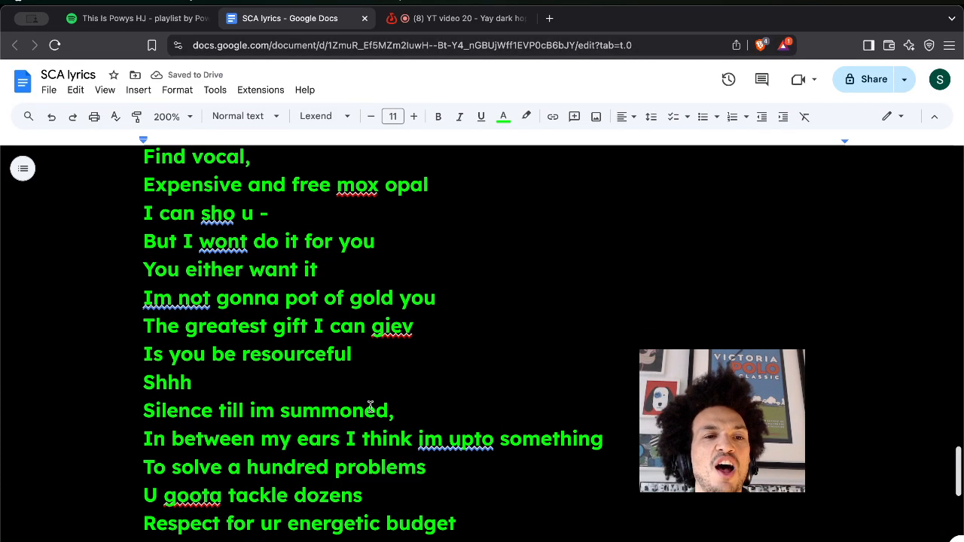
Copy the verse from 'Find vocal' to 'Easy does it' into the top of BandLab's Lyrics/Notes.
click(143, 161)
scroll(281, 477, up, 1)
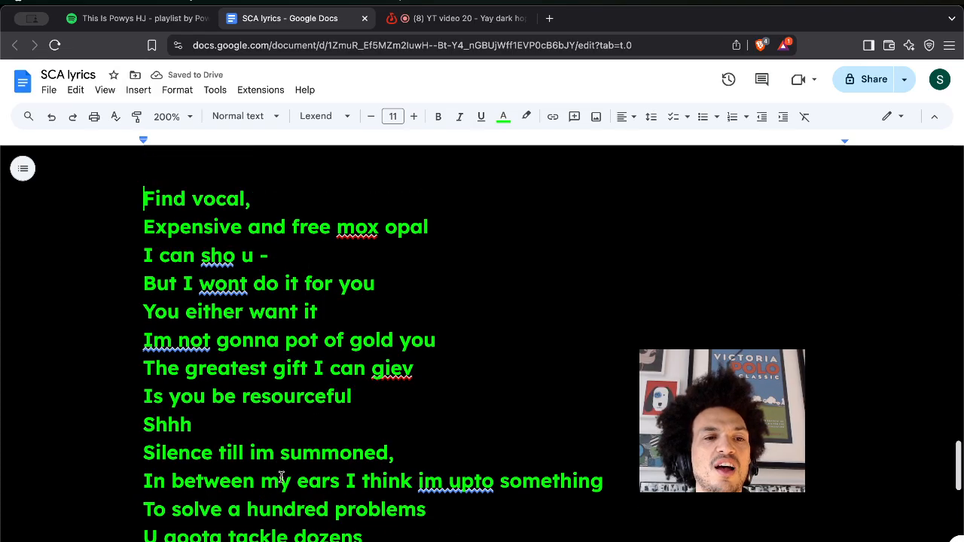
scroll(282, 478, down, 3)
shift+click(279, 483)
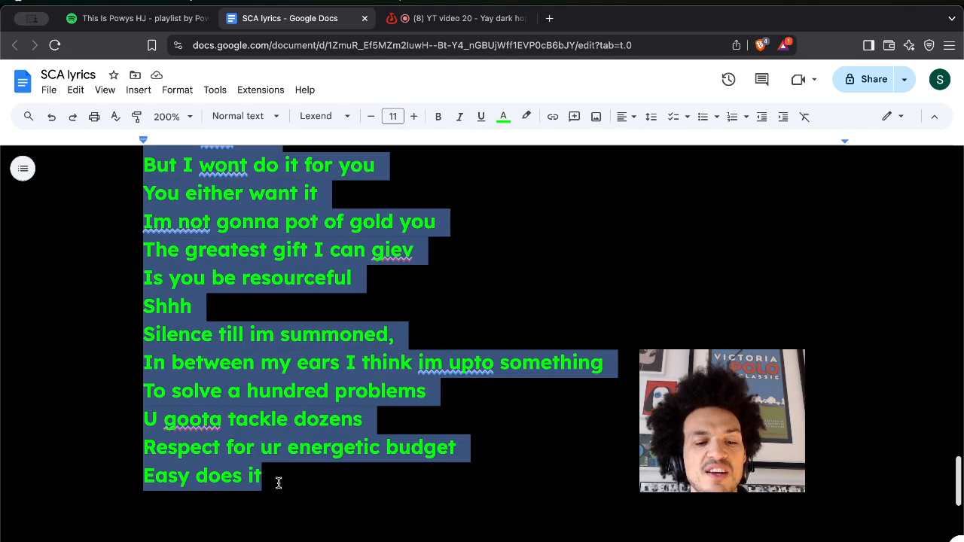
click(488, 21)
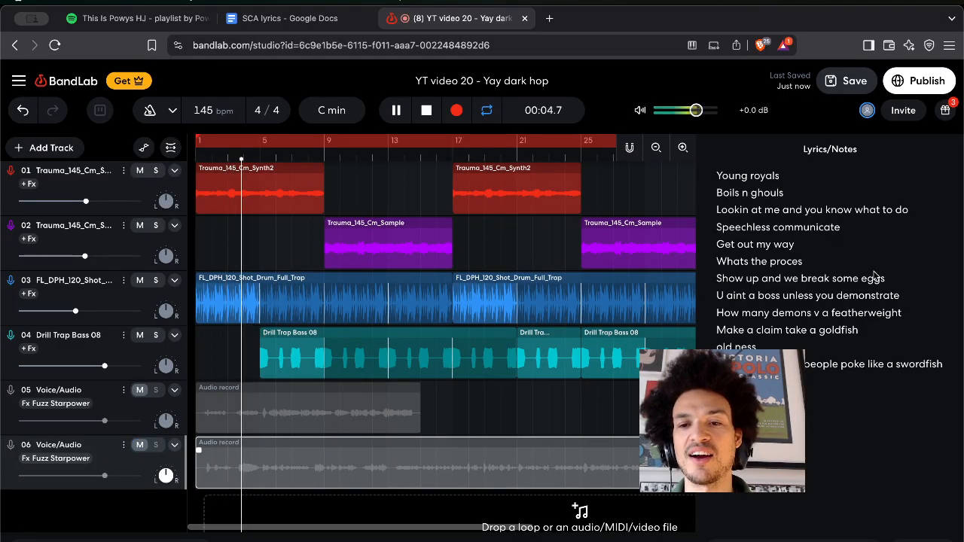
click(716, 176)
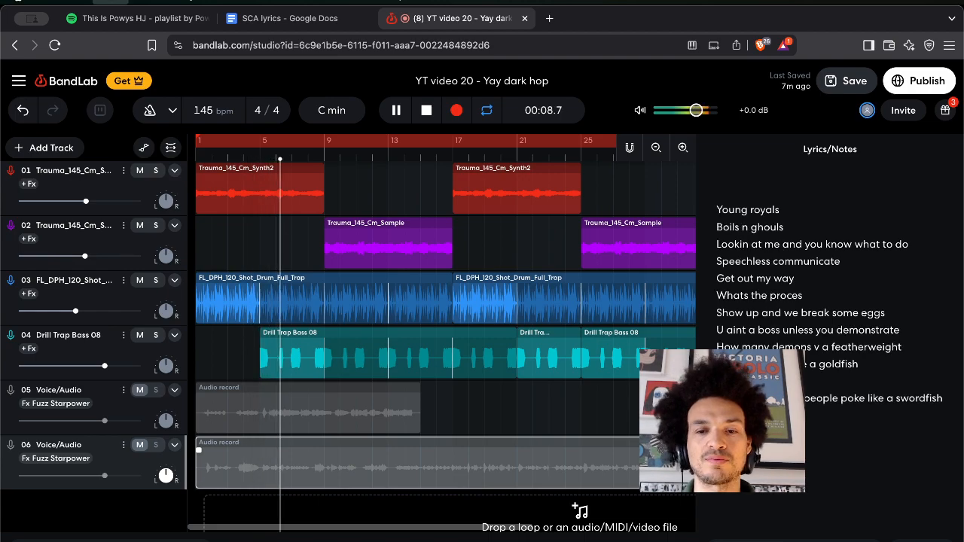
key(ctrl+v)
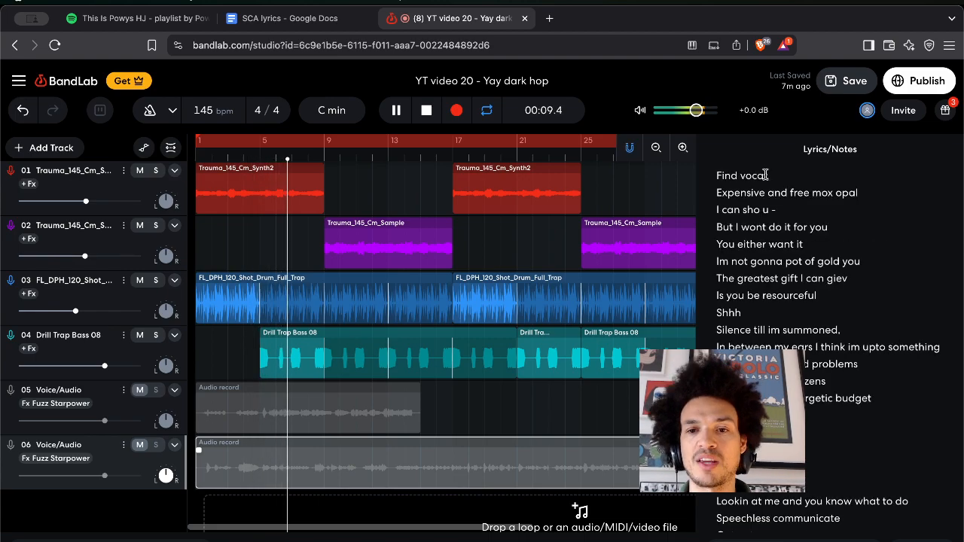
Stop playback, turn looping off and unmute track 6.
click(488, 433)
key(space)
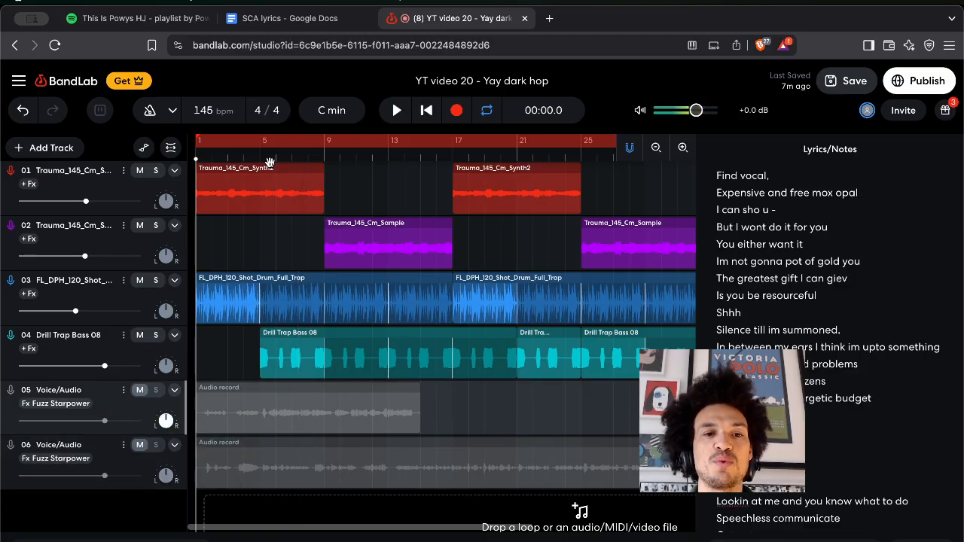
click(386, 139)
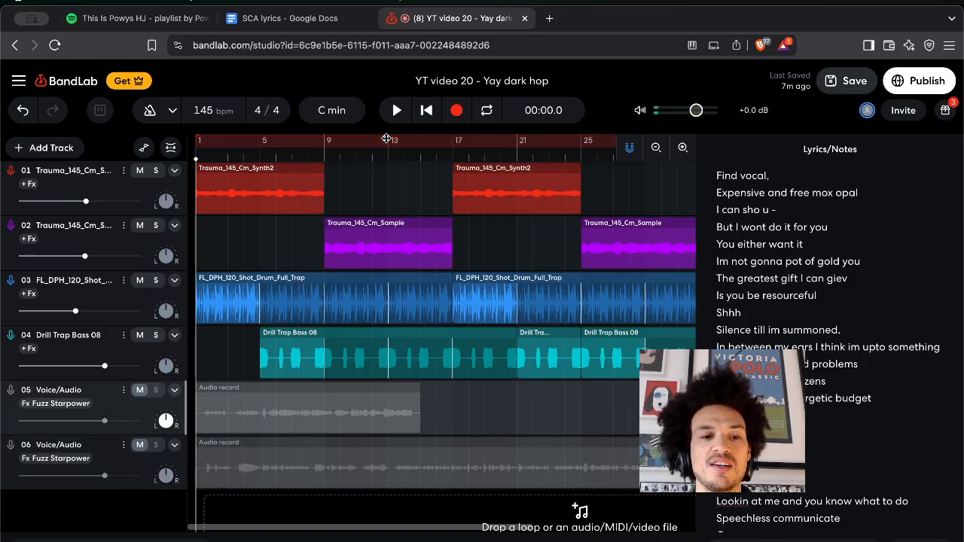
click(139, 445)
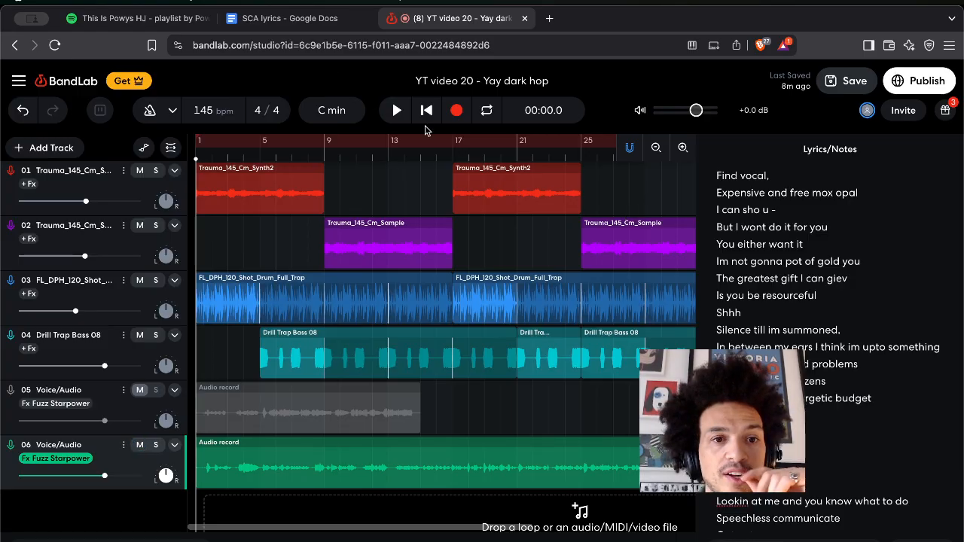
Record a vocal take of about 53 seconds on track 6.
key(r)
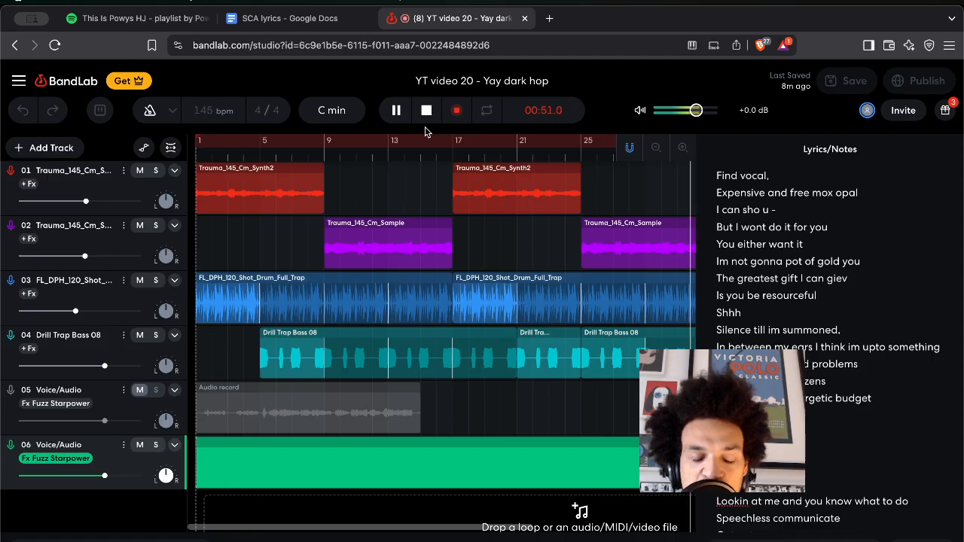
key(space)
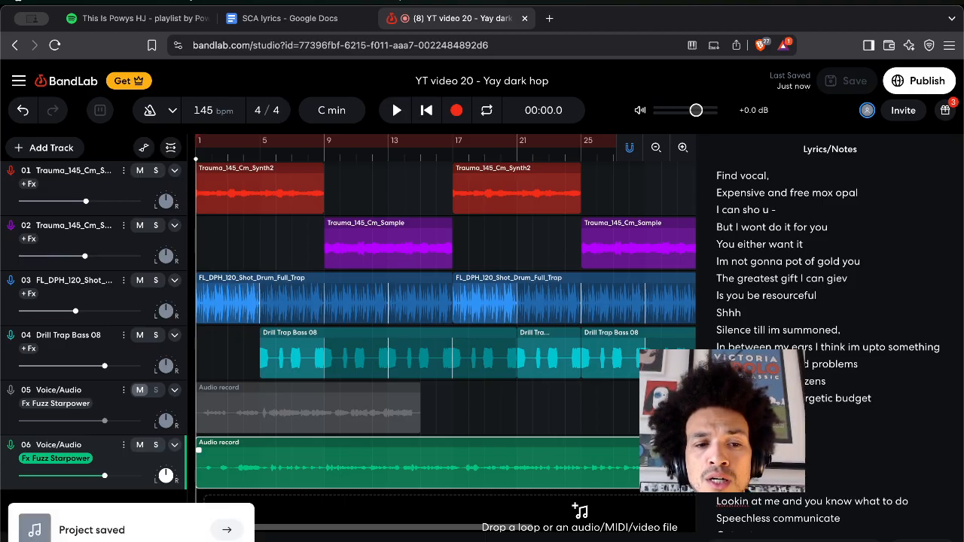
key(space)
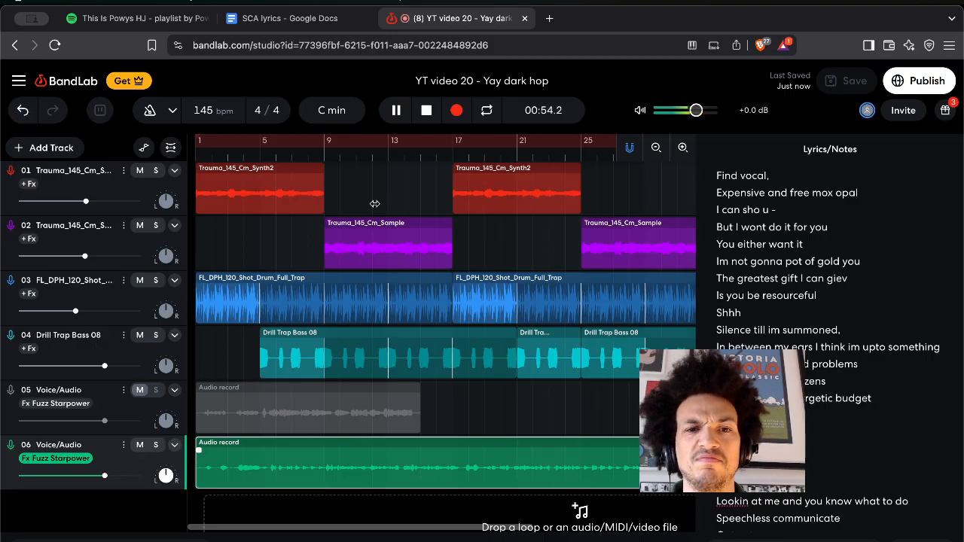
click(426, 112)
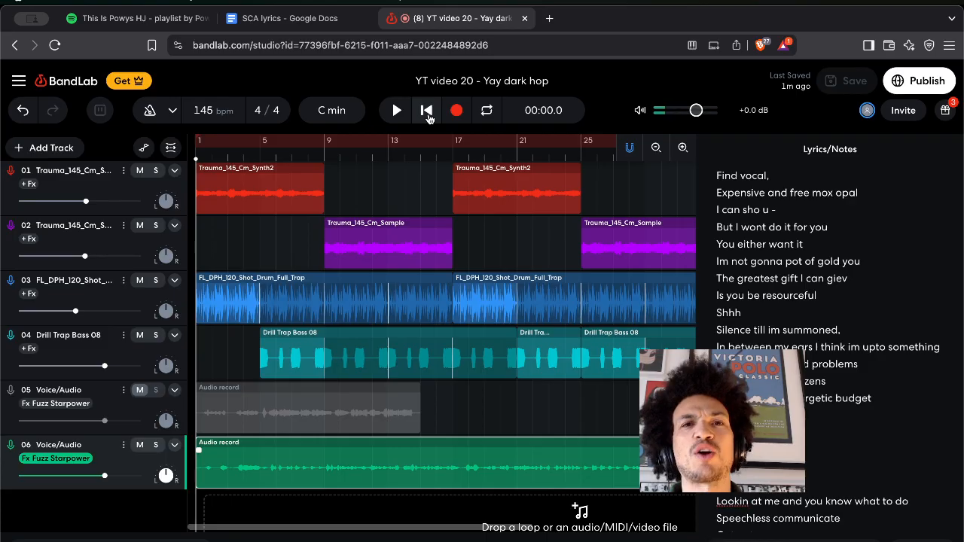